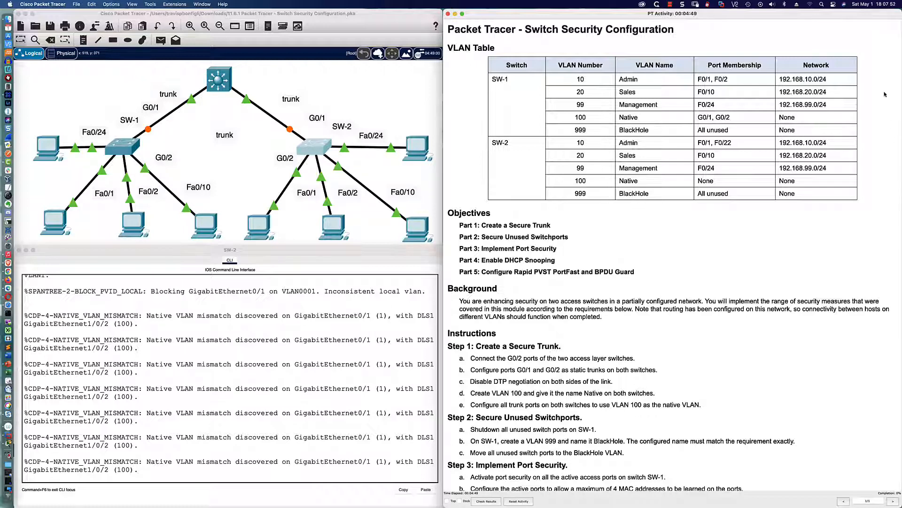
Step: Start a copper straight-through cable at SW-1's GigabitEthernet0/2
{"action": "scroll", "coordinate": [551, 235], "scroll_direction": "down", "scroll_amount": 1}
{"action": "scroll", "coordinate": [552, 235], "scroll_direction": "down", "scroll_amount": 10}
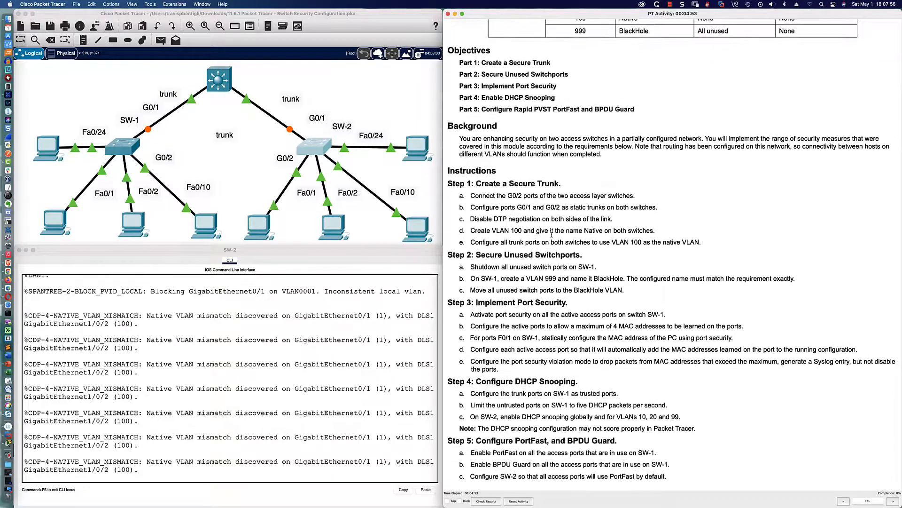
{"action": "scroll", "coordinate": [553, 235], "scroll_direction": "up", "scroll_amount": 1}
{"action": "scroll", "coordinate": [553, 235], "scroll_direction": "up", "scroll_amount": 10}
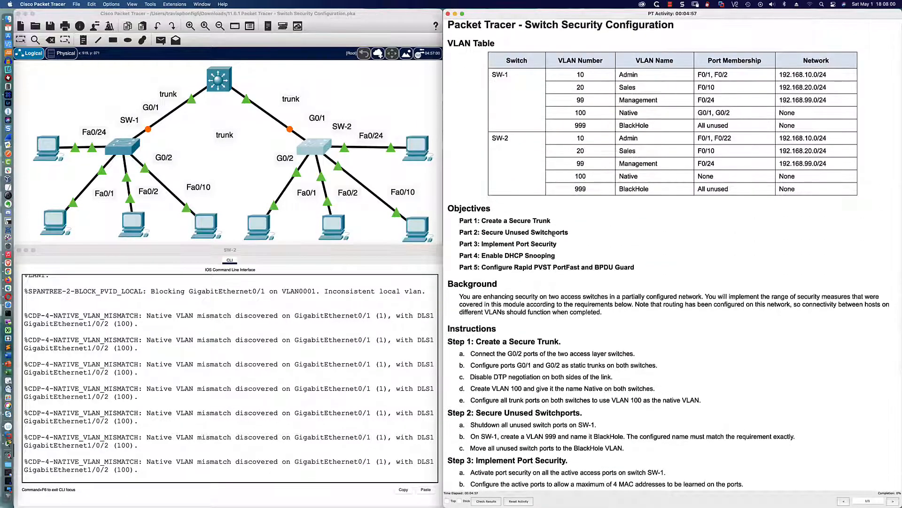
{"action": "scroll", "coordinate": [553, 234], "scroll_direction": "down", "scroll_amount": 10}
{"action": "scroll", "coordinate": [554, 236], "scroll_direction": "down", "scroll_amount": 1}
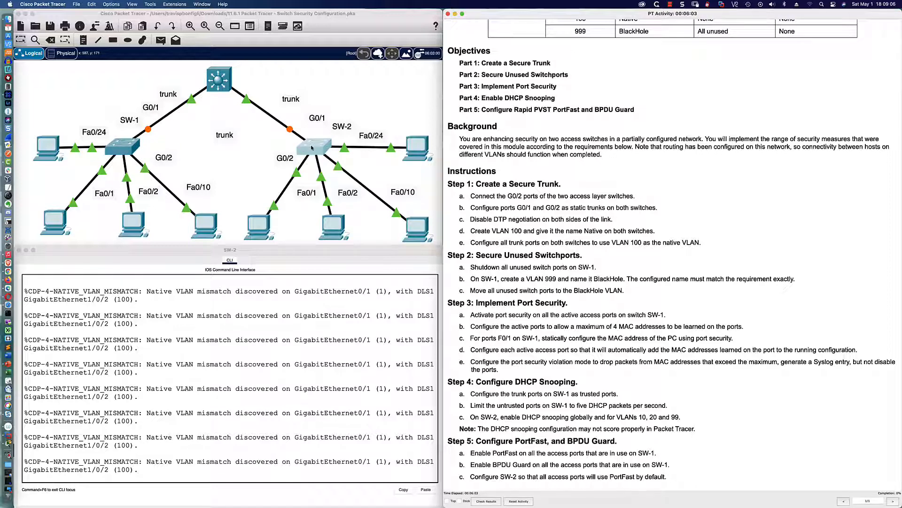
{"action": "left_click", "coordinate": [207, 151]}
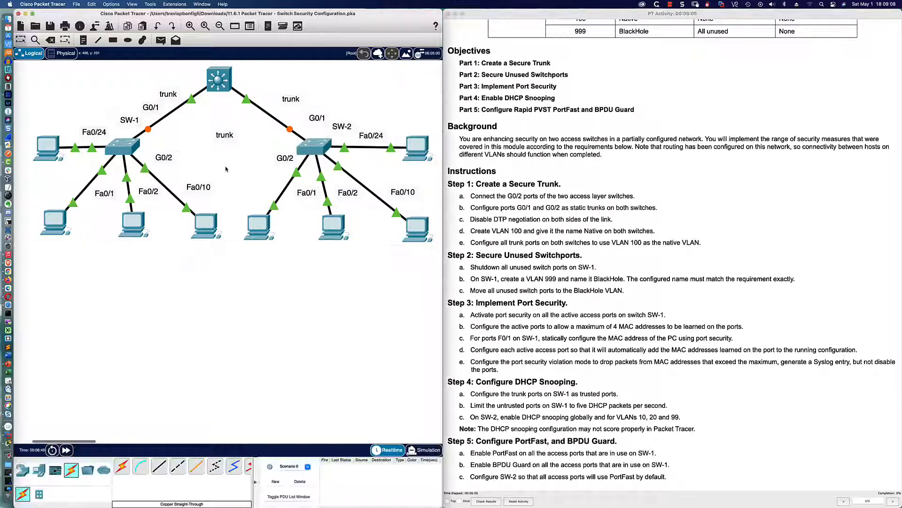
{"action": "left_click", "coordinate": [159, 466]}
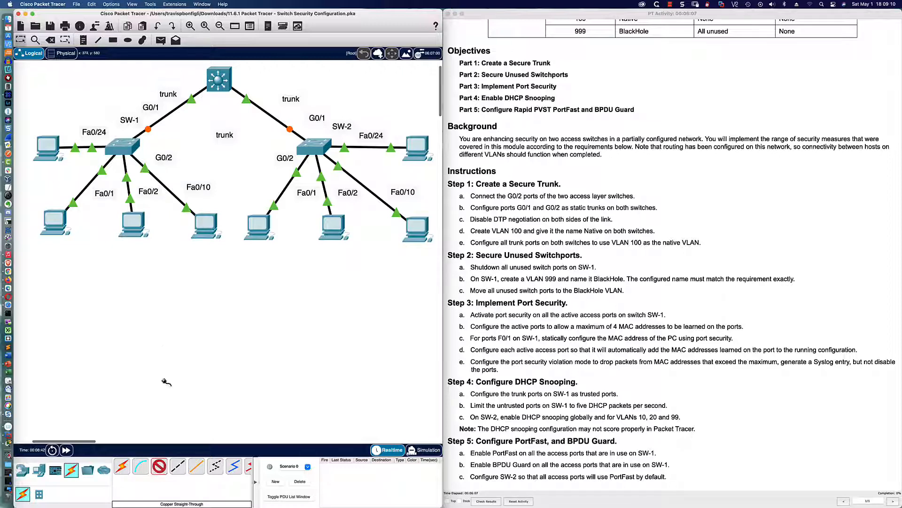
{"action": "left_click", "coordinate": [131, 148]}
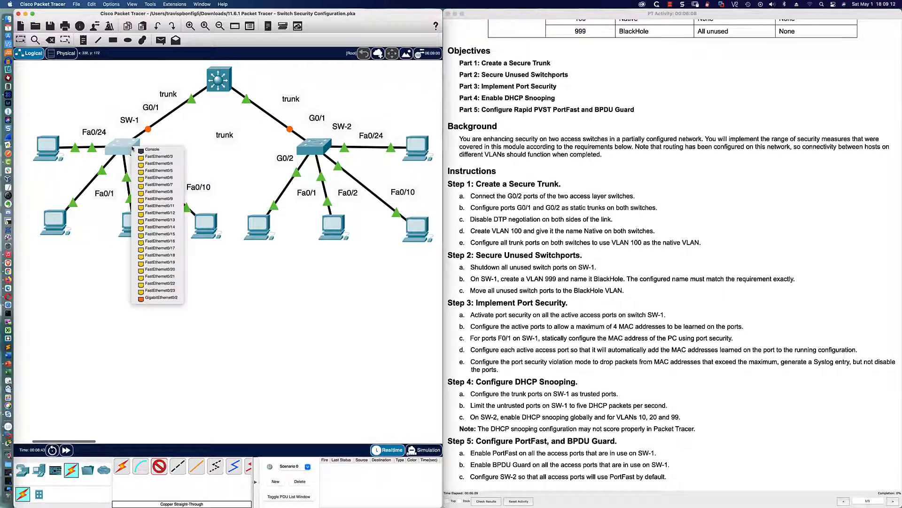
{"action": "left_click", "coordinate": [160, 297]}
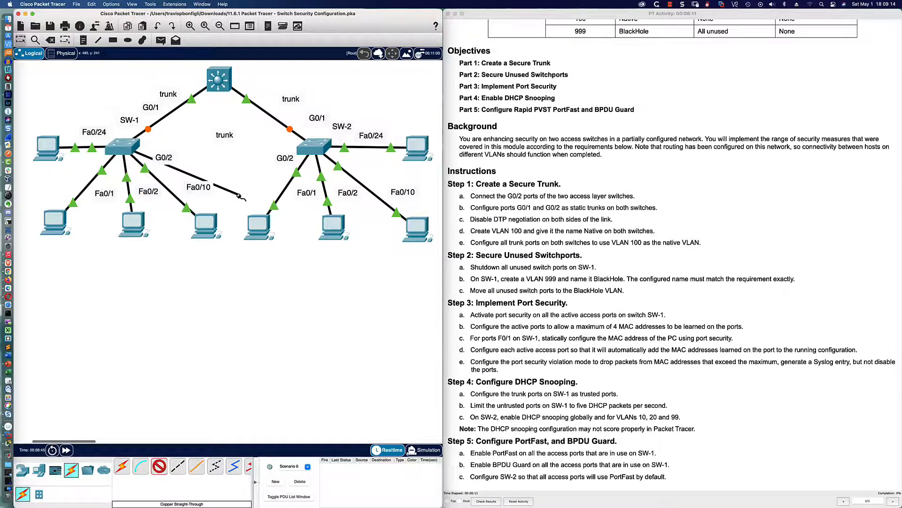
Step: Connect the cable's other end to SW-2's GigabitEthernet0/2 and fast-forward time twice
{"action": "left_click", "coordinate": [314, 147]}
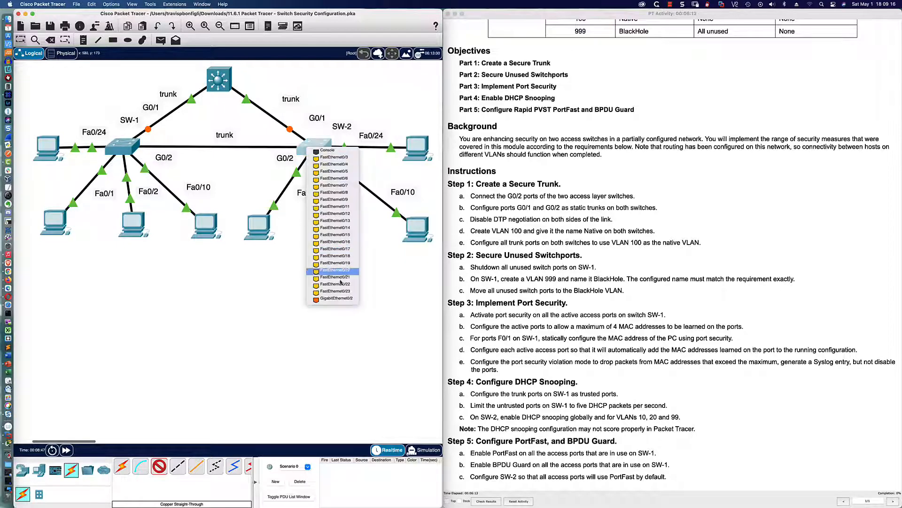
{"action": "left_click", "coordinate": [338, 300]}
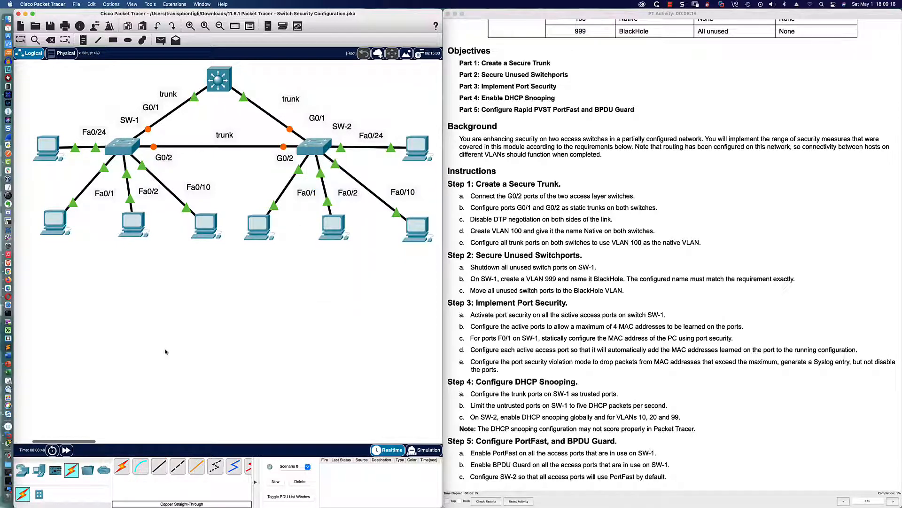
{"action": "left_click", "coordinate": [64, 450]}
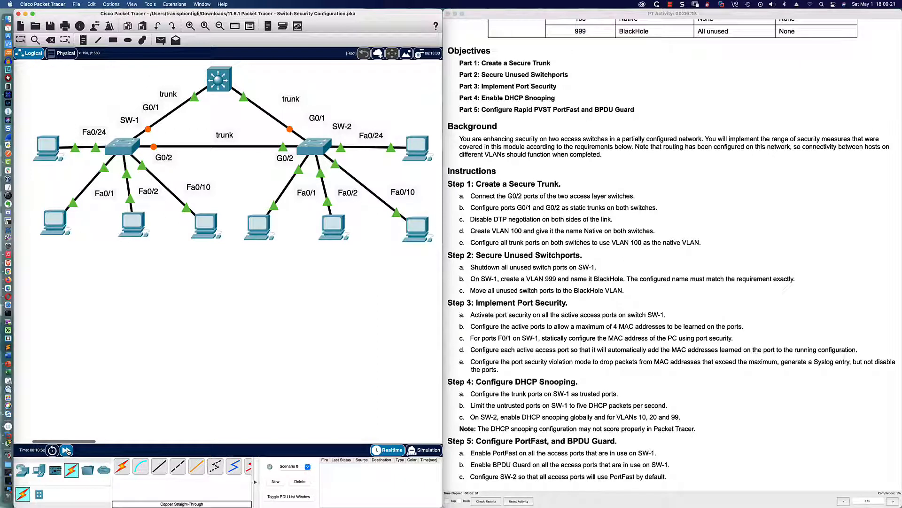
{"action": "left_click", "coordinate": [67, 450]}
Step: Open SW-1's console and enter global configuration mode with enable and conf t
{"action": "left_click", "coordinate": [118, 150]}
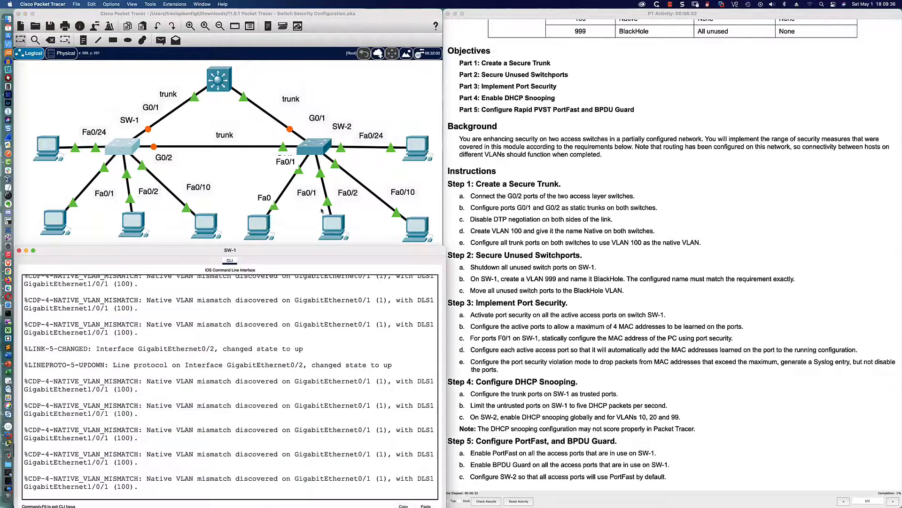
{"action": "left_click", "coordinate": [314, 149]}
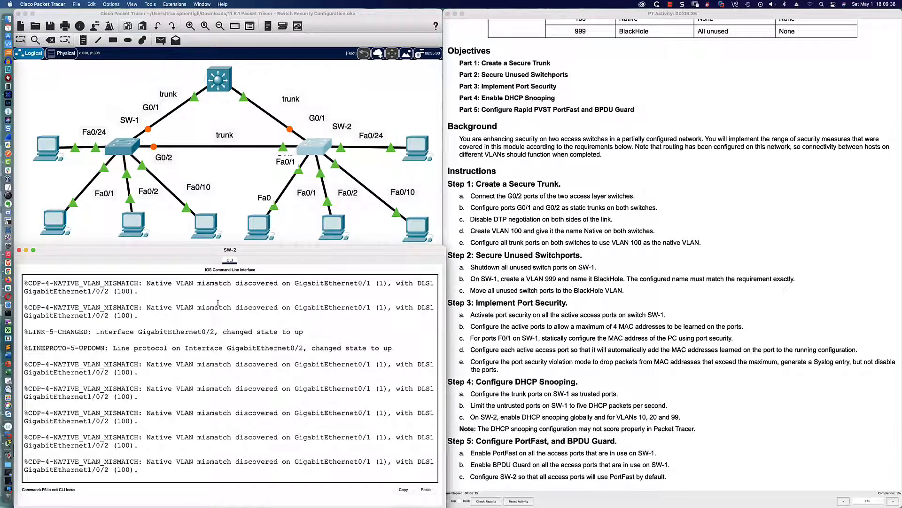
{"action": "left_click", "coordinate": [124, 148]}
{"action": "left_click", "coordinate": [274, 312]}
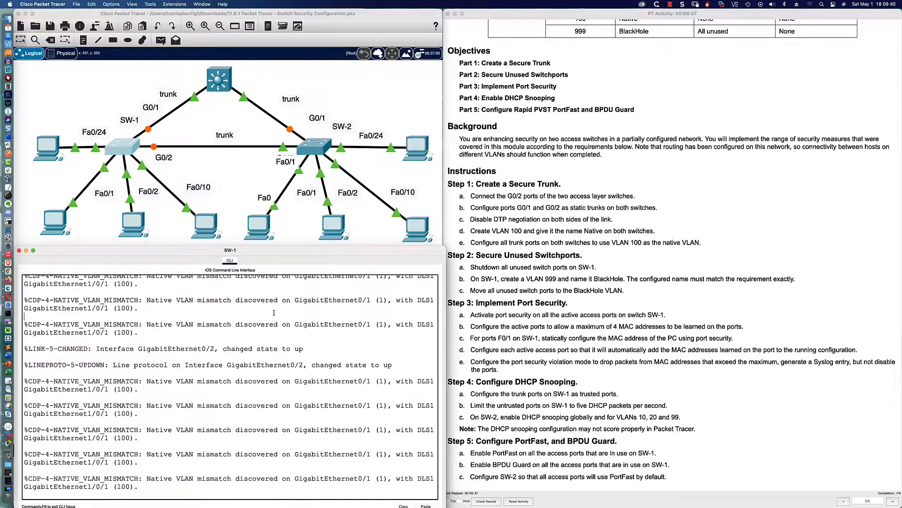
{"action": "key", "text": "Return"}
{"action": "key", "text": "Return"}
{"action": "key", "text": "Return"}
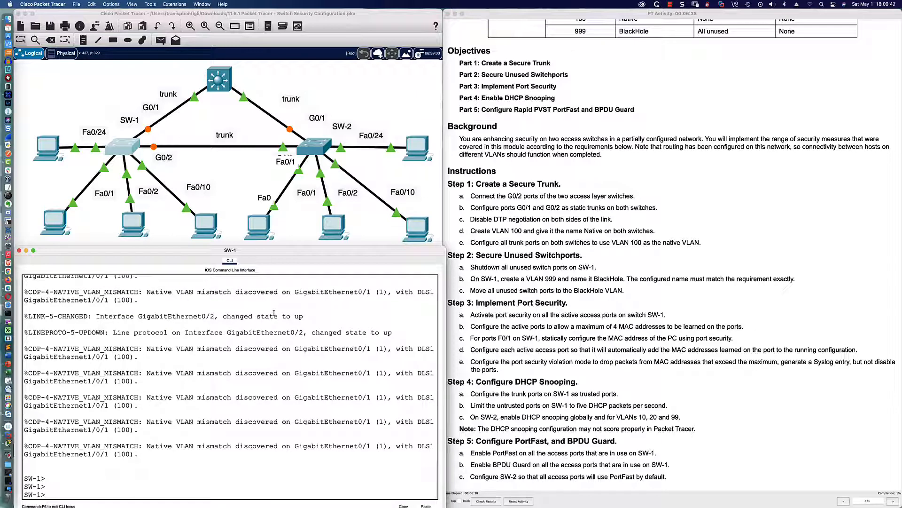
{"action": "type", "text": "en"}
{"action": "key", "text": "Tab"}
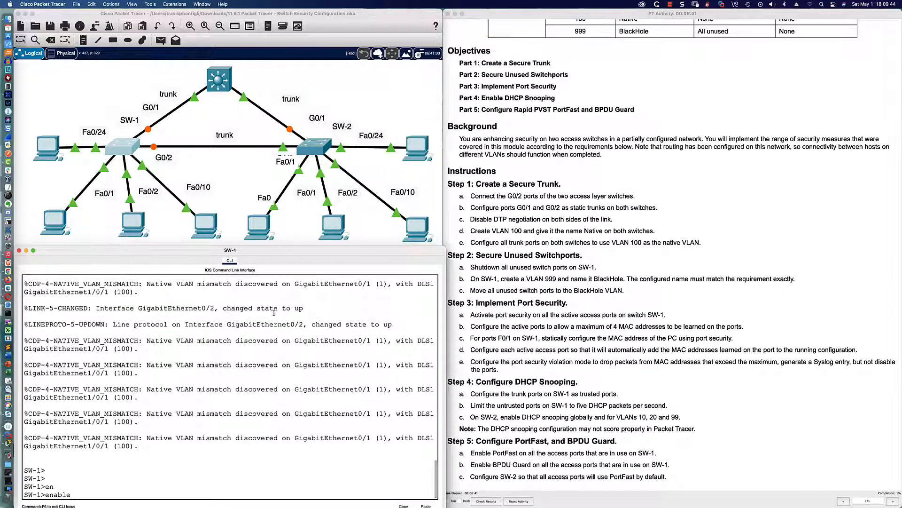
{"action": "key", "text": "Return"}
{"action": "key", "text": "Return"}
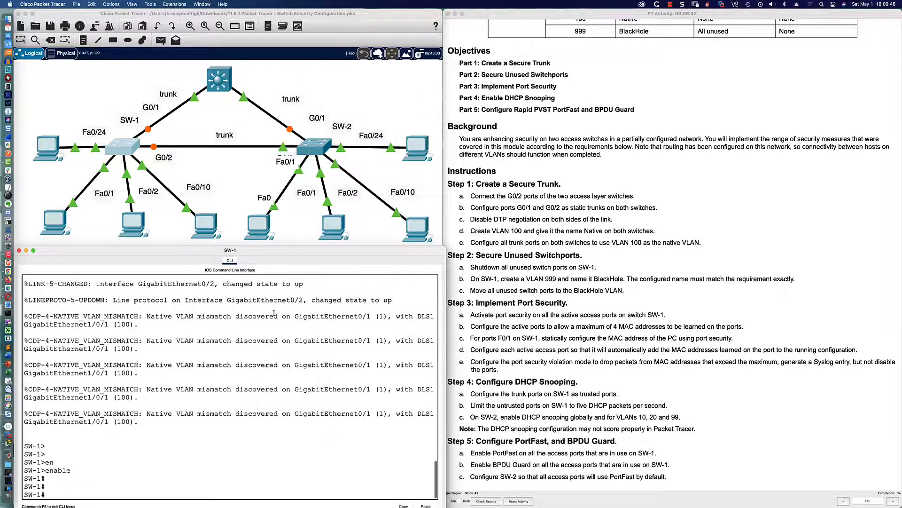
{"action": "type", "text": "conf t"}
{"action": "key", "text": "Return"}
Step: Set interface GigabitEthernet0/2 to switchport mode trunk
{"action": "type", "text": "int gi"}
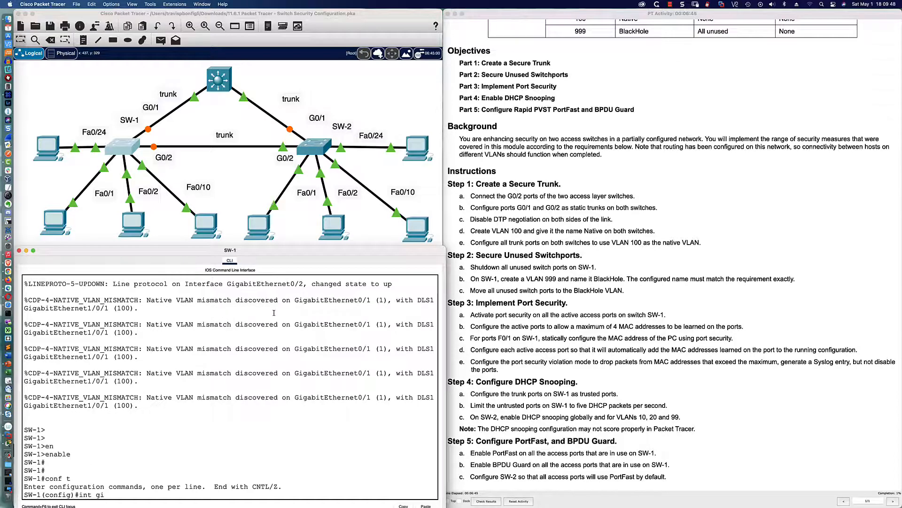
{"action": "type", "text": "0/2"}
{"action": "key", "text": "Return"}
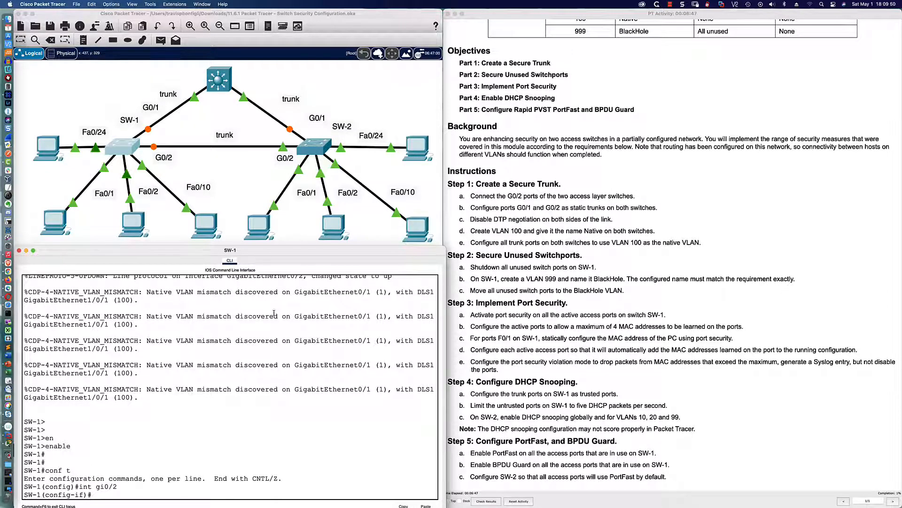
{"action": "key", "text": "Return"}
{"action": "key", "text": "Return"}
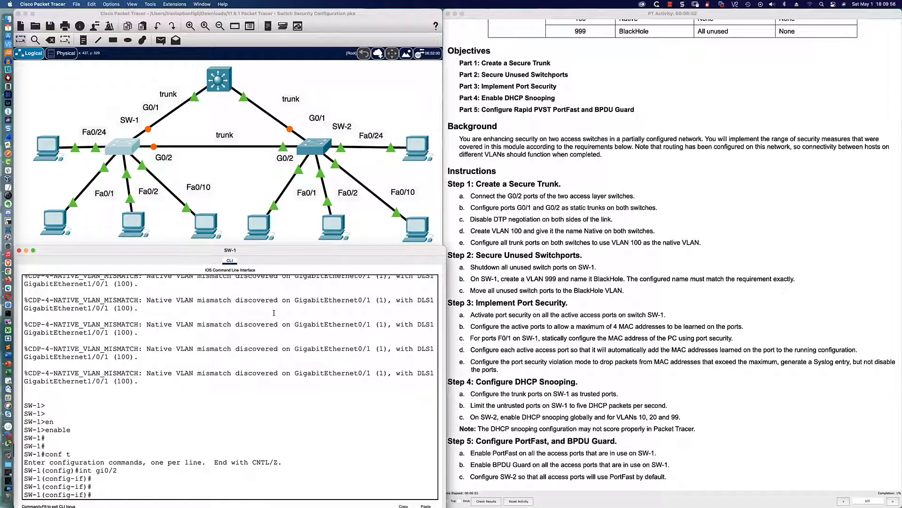
{"action": "type", "text": "swi"}
{"action": "key", "text": "Tab"}
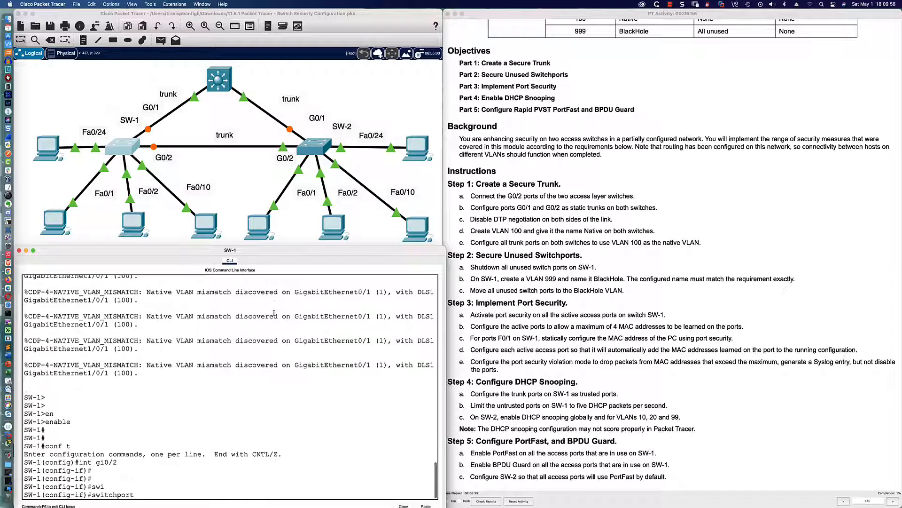
{"action": "type", "text": "mode tru"}
{"action": "key", "text": "Tab"}
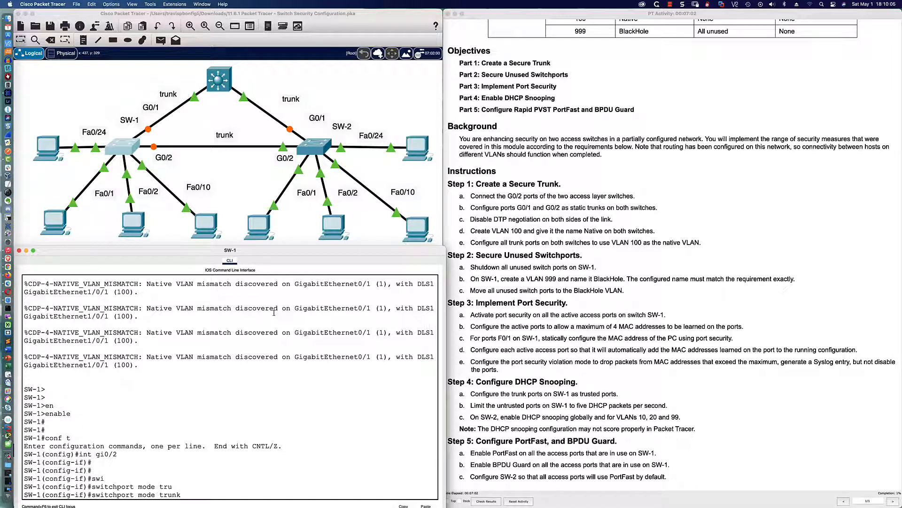
{"action": "key", "text": "Return"}
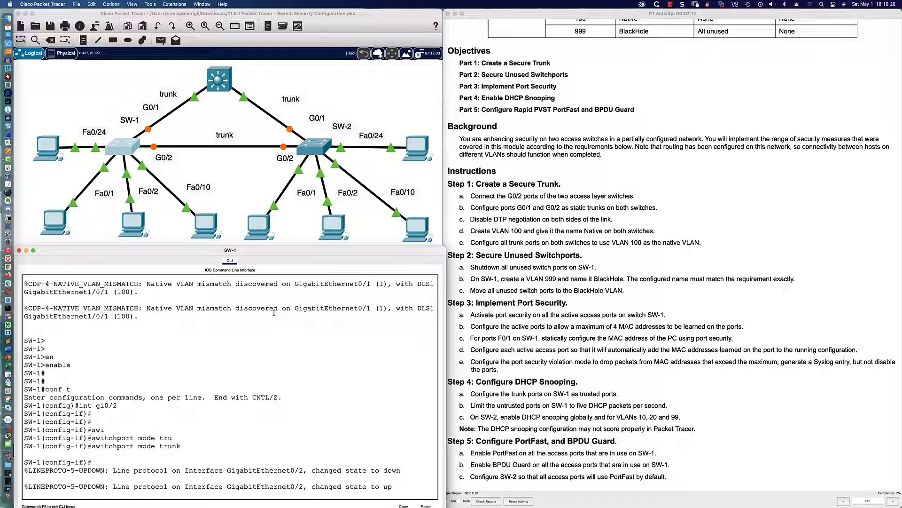
{"action": "key", "text": "Return"}
{"action": "key", "text": "Return"}
{"action": "key", "text": "Return"}
{"action": "key", "text": "Return"}
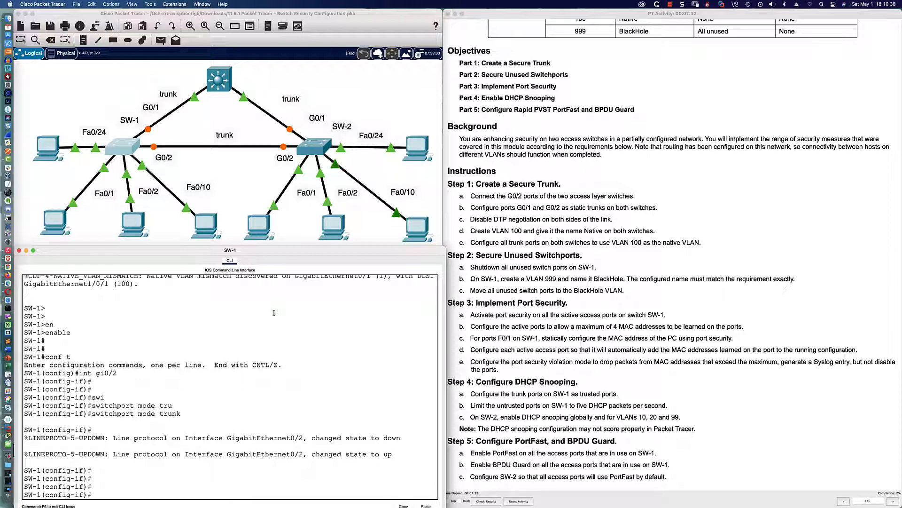
{"action": "key", "text": "Return"}
{"action": "key", "text": "Return"}
{"action": "key", "text": "Return"}
{"action": "key", "text": "Return"}
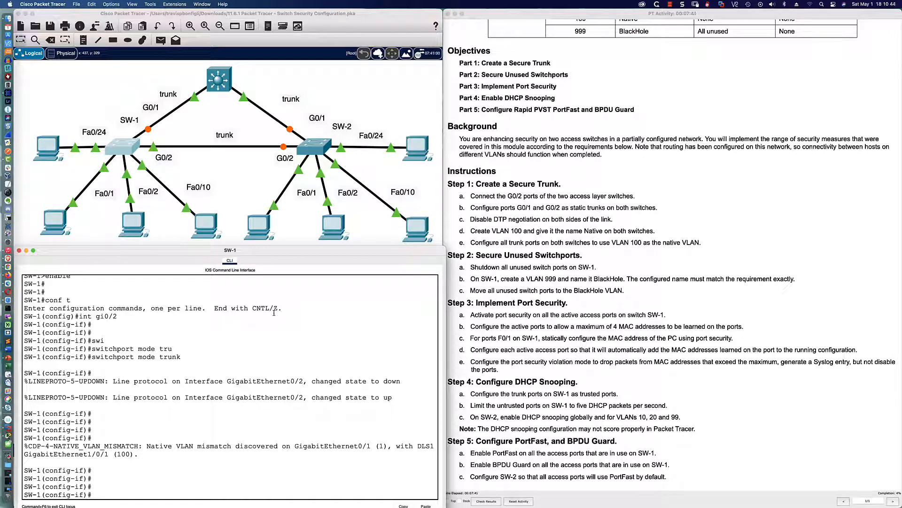
Step: Disable DTP on SW-1's G0/2 with switchport nonegotiate, then exit the interface
{"action": "type", "text": "swi"}
{"action": "key", "text": "Tab"}
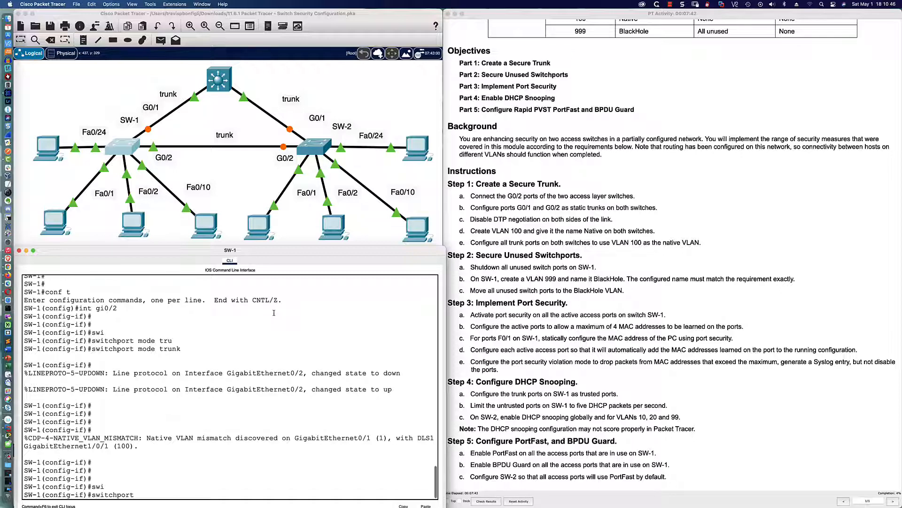
{"action": "type", "text": "non"}
{"action": "key", "text": "Tab"}
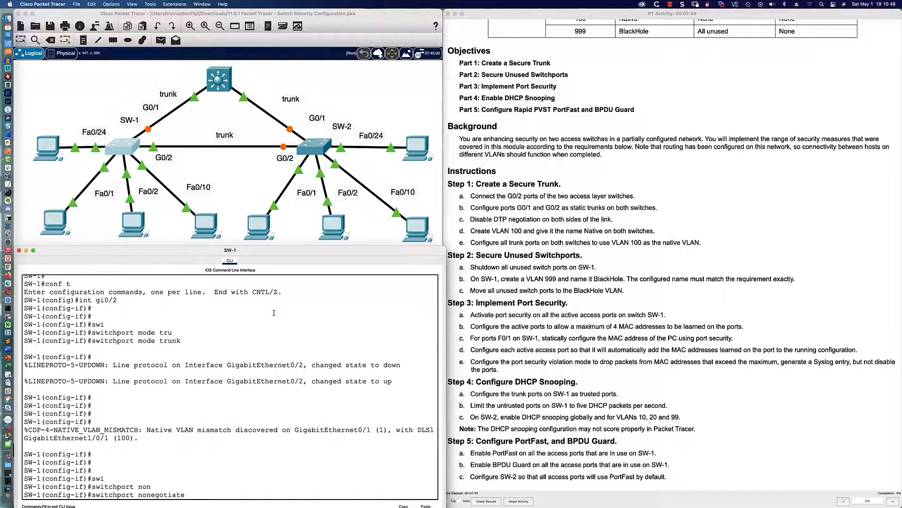
{"action": "key", "text": "Return"}
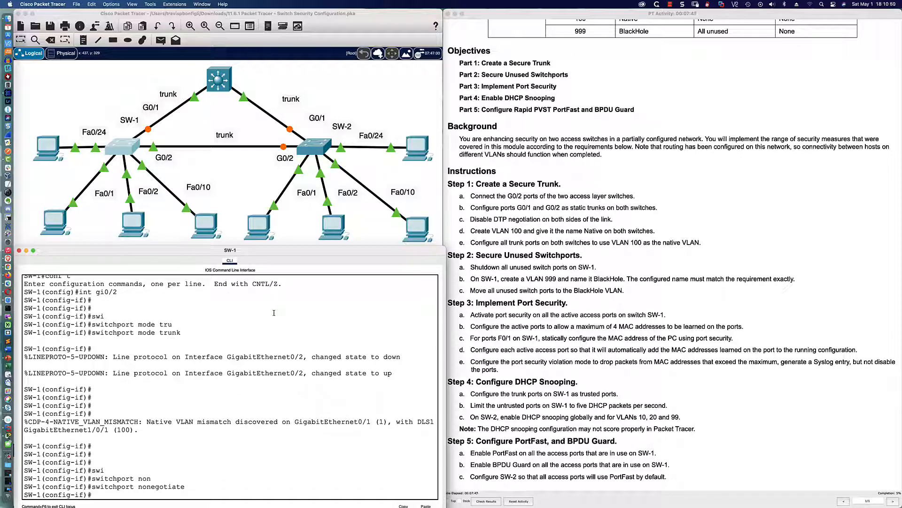
{"action": "type", "text": "exit"}
{"action": "key", "text": "Return"}
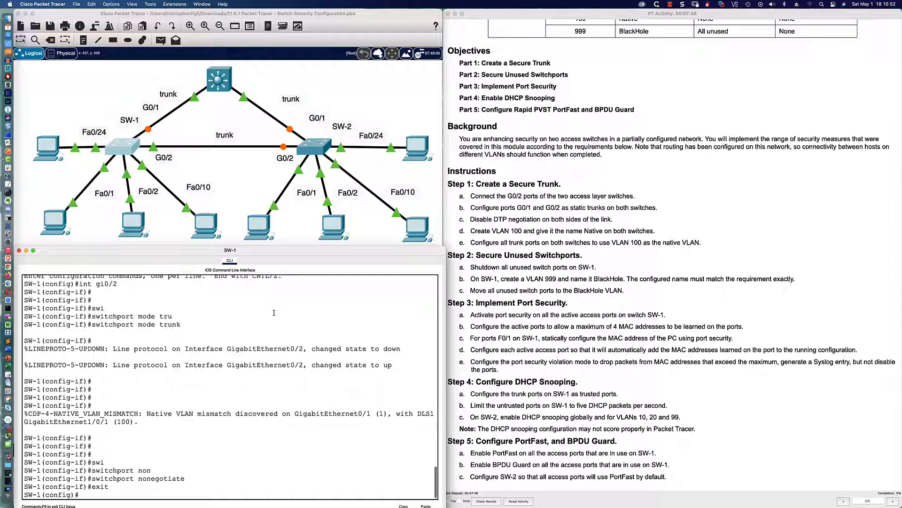
Step: Create VLAN 100 on SW-1 and name it Native
{"action": "type", "text": "vlan 100"}
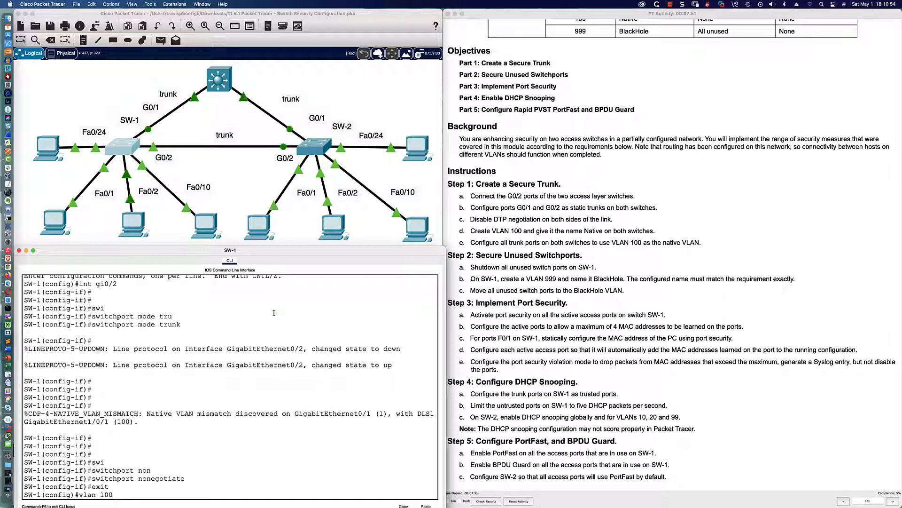
{"action": "key", "text": "Return"}
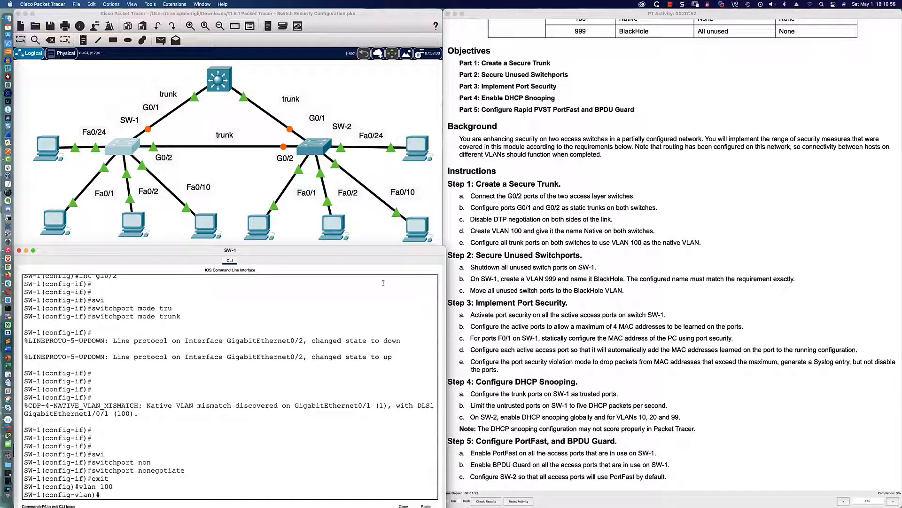
{"action": "type", "text": "name Native"}
{"action": "key", "text": "Return"}
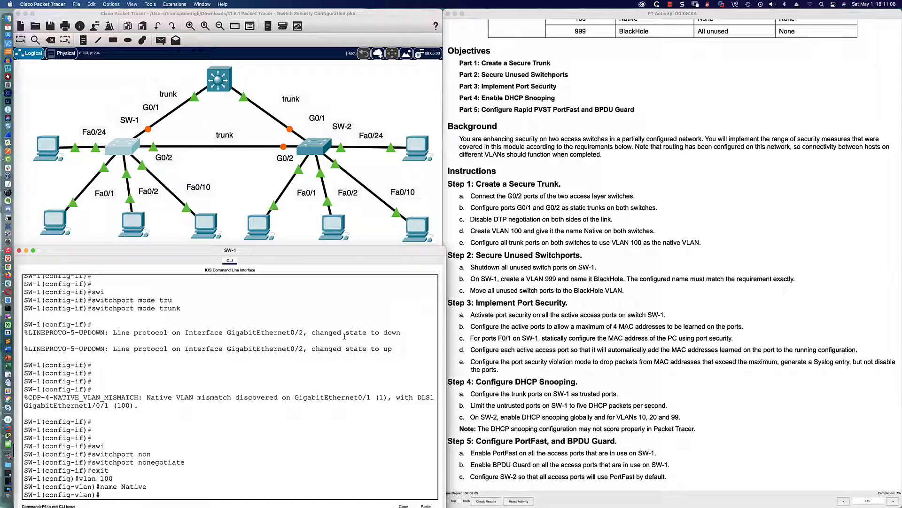
Step: Set VLAN 100 as the native VLAN on SW-1's G0/2 trunk
{"action": "type", "text": "int gi0/2"}
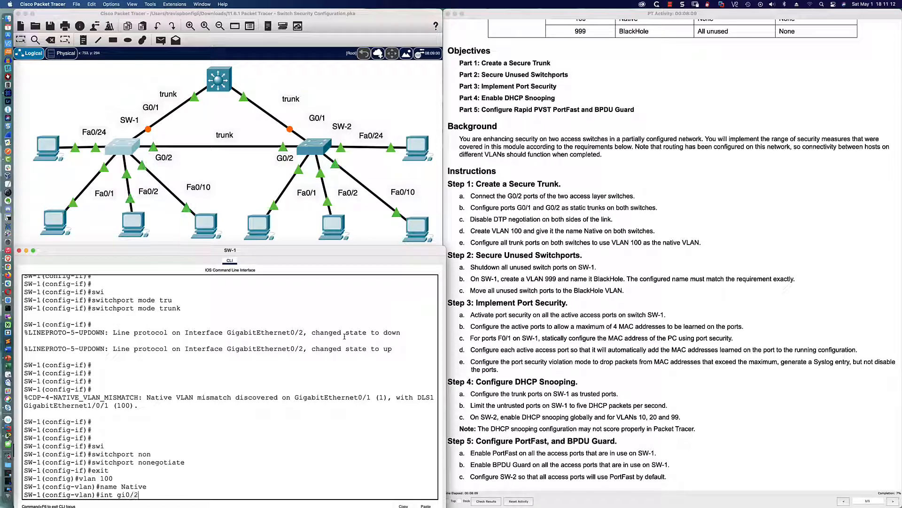
{"action": "key", "text": "Return"}
{"action": "type", "text": "sw"}
{"action": "key", "text": "Tab"}
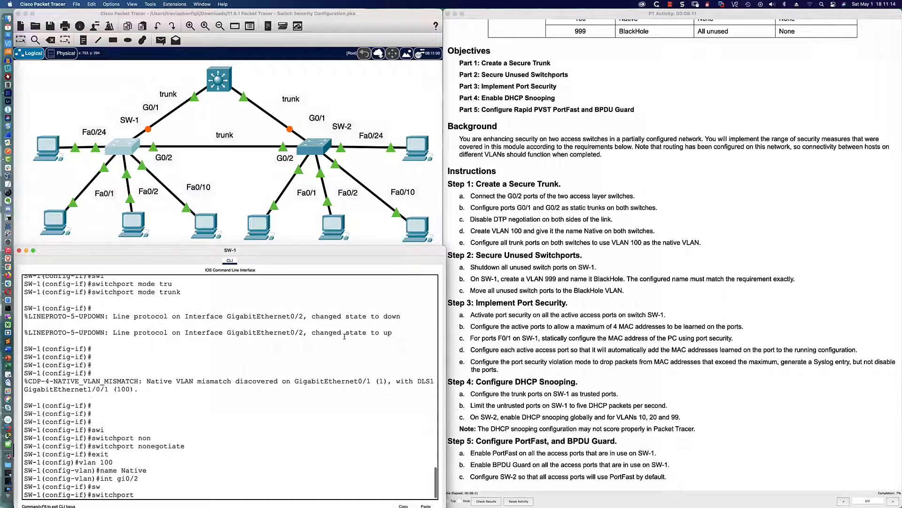
{"action": "type", "text": "tru"}
{"action": "key", "text": "Tab"}
{"action": "type", "text": "n"}
{"action": "key", "text": "Tab"}
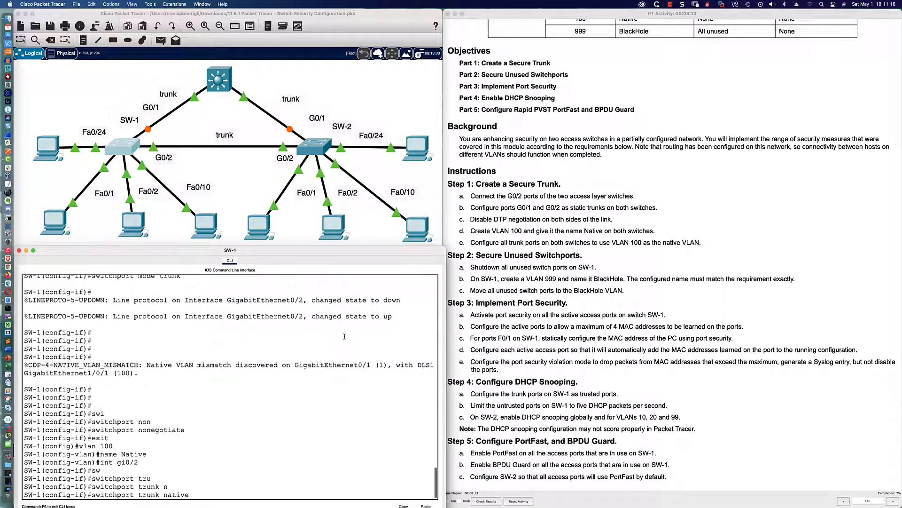
{"action": "type", "text": "v"}
{"action": "key", "text": "Tab"}
{"action": "type", "text": "1"}
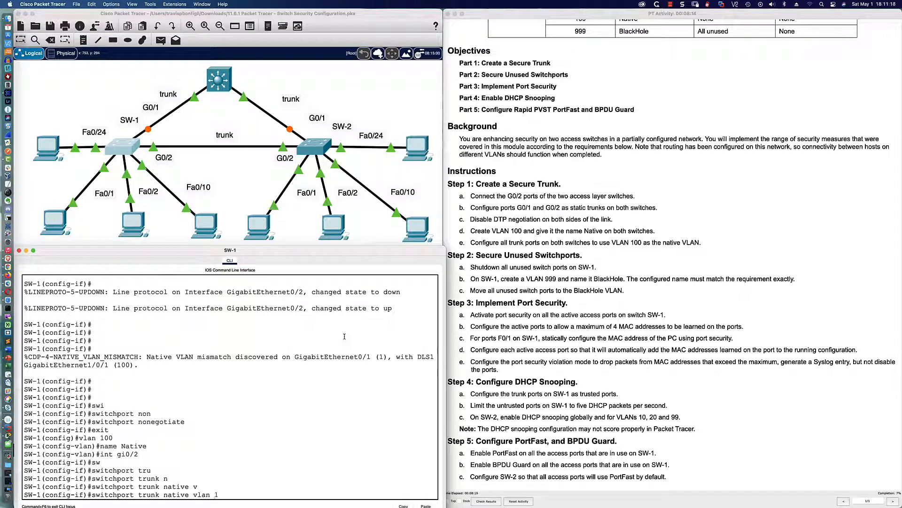
{"action": "type", "text": "00"}
{"action": "key", "text": "Return"}
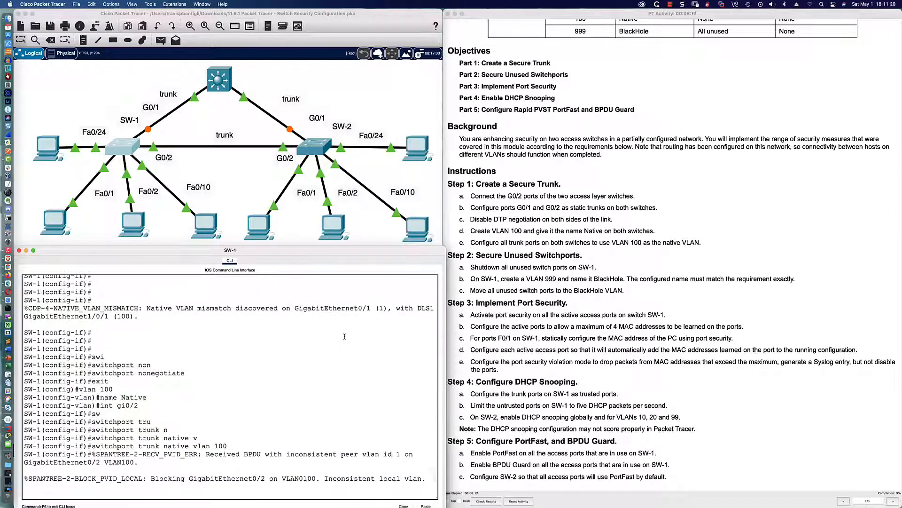
{"action": "key", "text": "Return"}
{"action": "key", "text": "Return"}
{"action": "key", "text": "Return"}
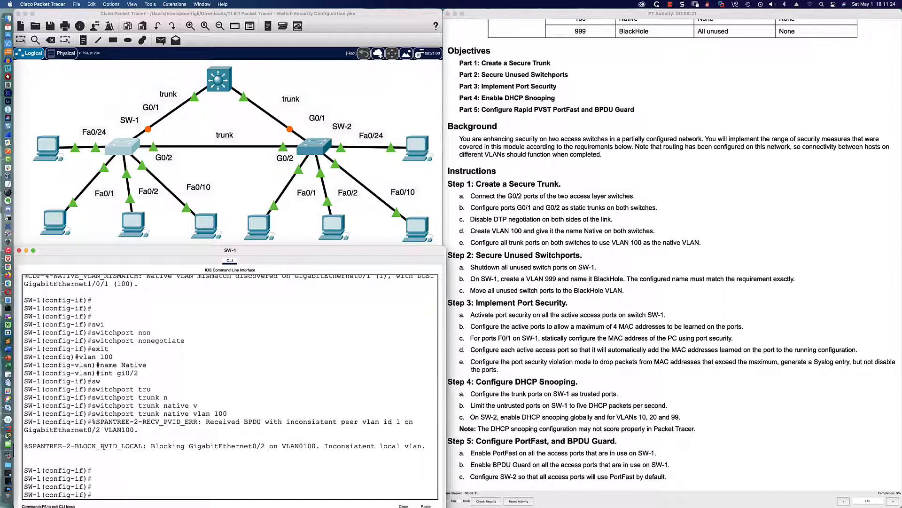
Step: Highlight SW-1's BLOCK_PVID_LOCAL and native VLAN mismatch messages, then bring up SW-2's console
{"action": "left_click_drag", "start_coordinate": [100, 445], "coordinate": [139, 446]}
{"action": "left_click_drag", "start_coordinate": [66, 445], "coordinate": [316, 446]}
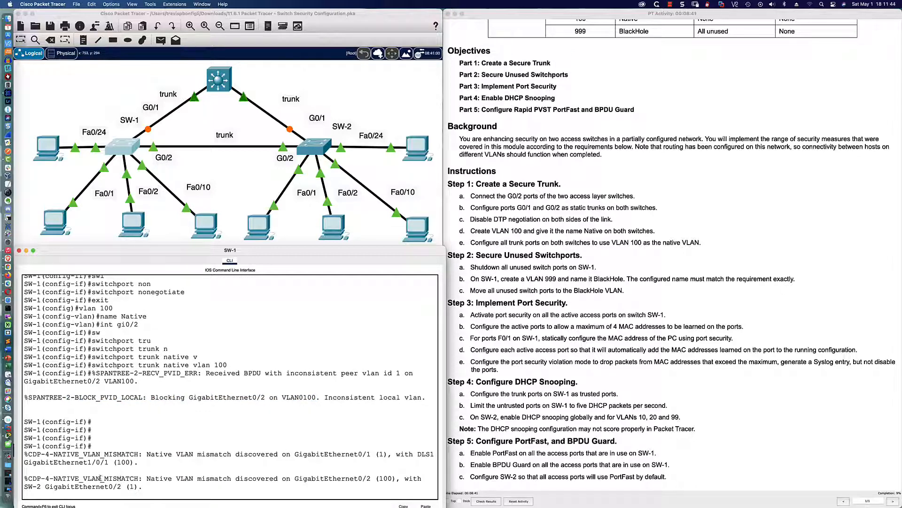
{"action": "left_click_drag", "start_coordinate": [90, 478], "coordinate": [148, 486]}
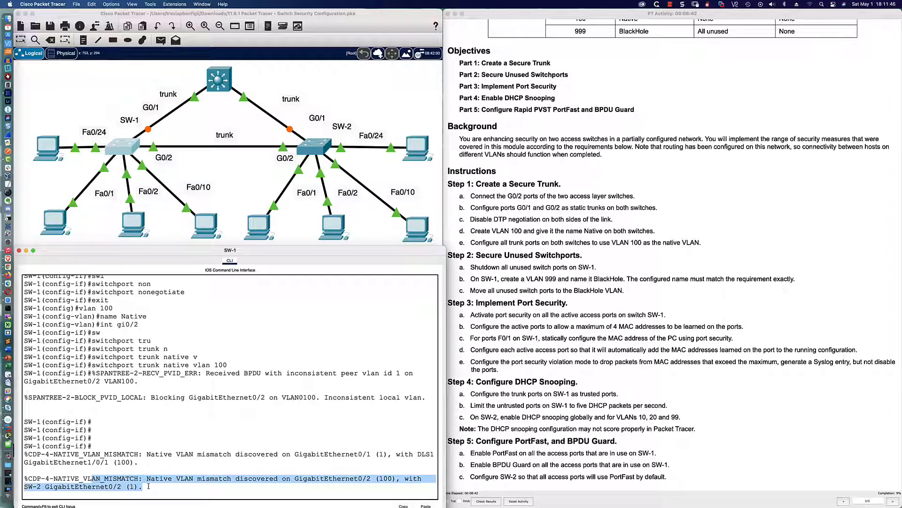
{"action": "left_click_drag", "start_coordinate": [71, 454], "coordinate": [157, 483]}
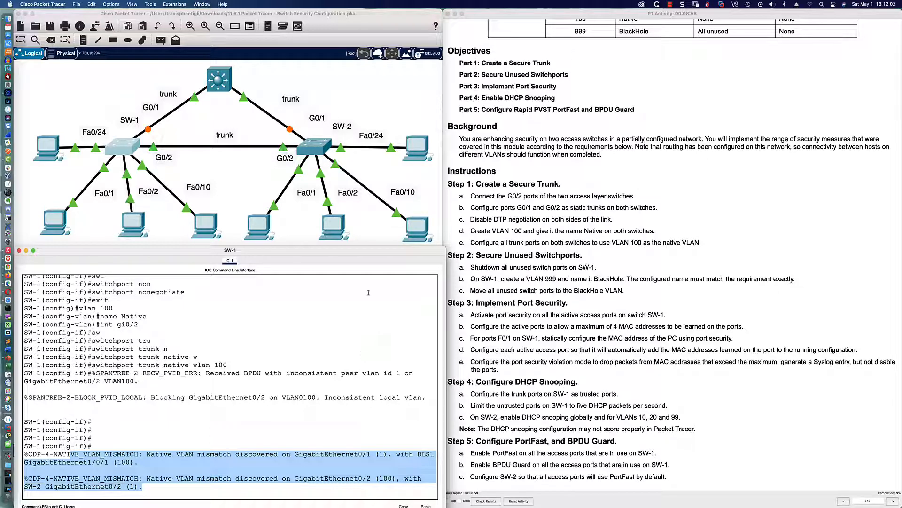
{"action": "left_click", "coordinate": [308, 148]}
Step: Enter privileged and global configuration mode on SW-2, correcting a mistyped conf t
{"action": "key", "text": "Return"}
{"action": "key", "text": "Return"}
{"action": "key", "text": "Return"}
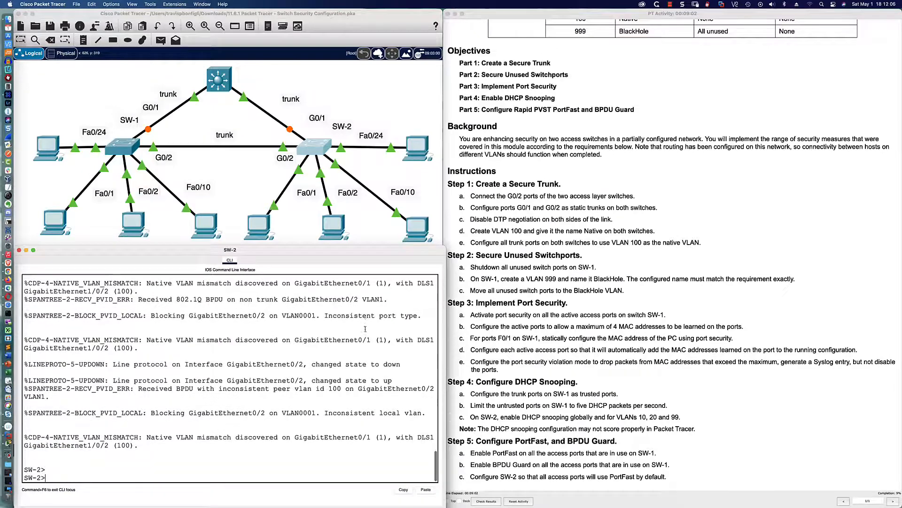
{"action": "type", "text": "en"}
{"action": "key", "text": "Return"}
{"action": "type", "text": "cofn t"}
{"action": "key", "text": "Return"}
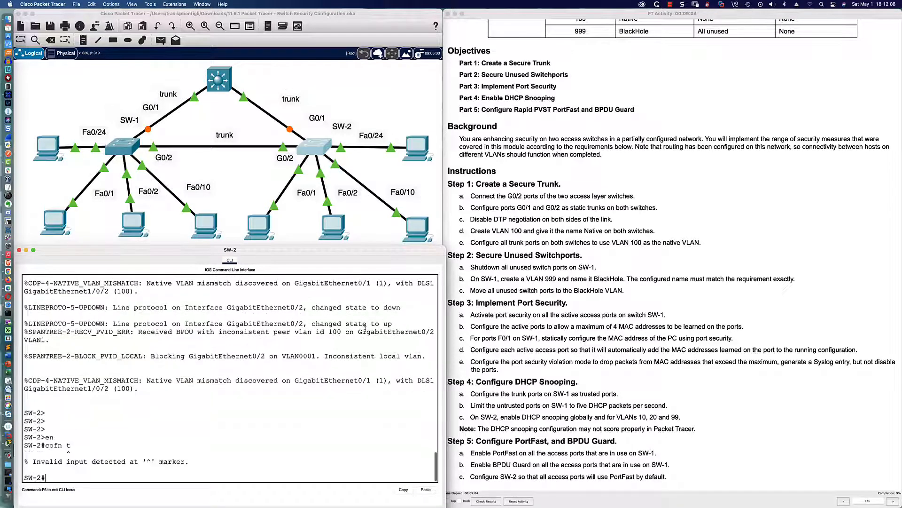
{"action": "type", "text": "conf t"}
{"action": "key", "text": "Return"}
Step: Make SW-2's G0/2 a trunk with switchport nonegotiate, then exit the interface
{"action": "type", "text": "int "}
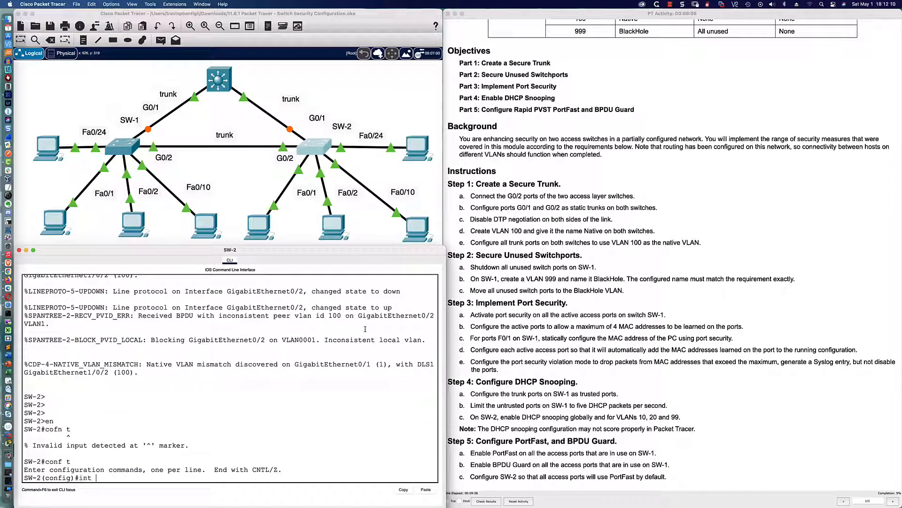
{"action": "type", "text": "gi0/2"}
{"action": "key", "text": "Return"}
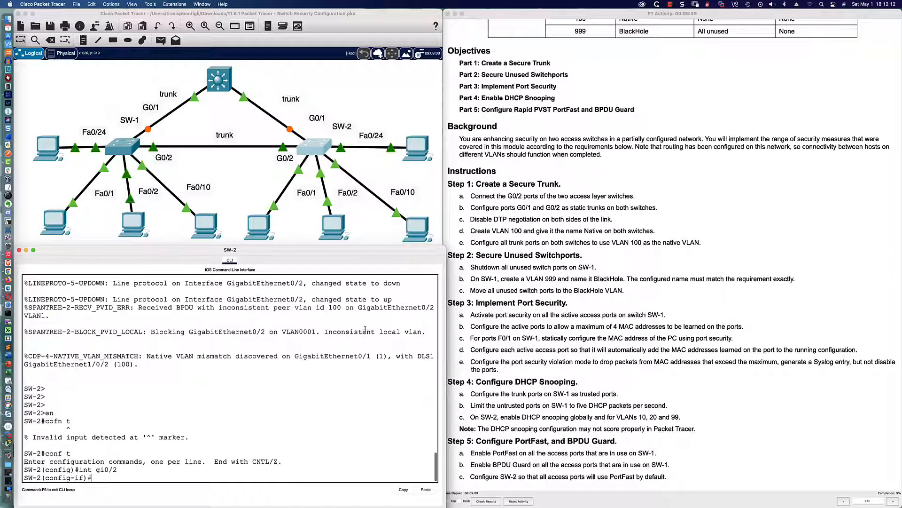
{"action": "type", "text": "swi"}
{"action": "key", "text": "Tab"}
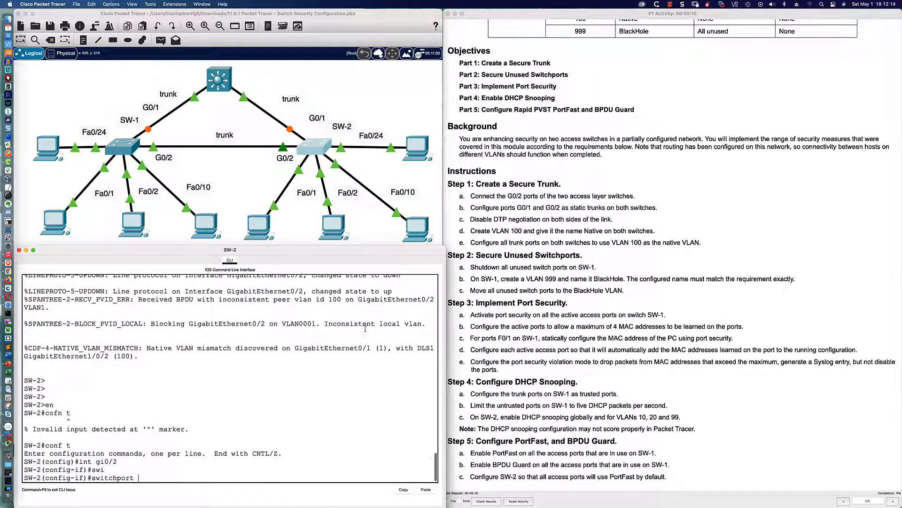
{"action": "type", "text": "mode tr"}
{"action": "key", "text": "Tab"}
{"action": "key", "text": "Tab"}
{"action": "key", "text": "Return"}
{"action": "type", "text": "swi"}
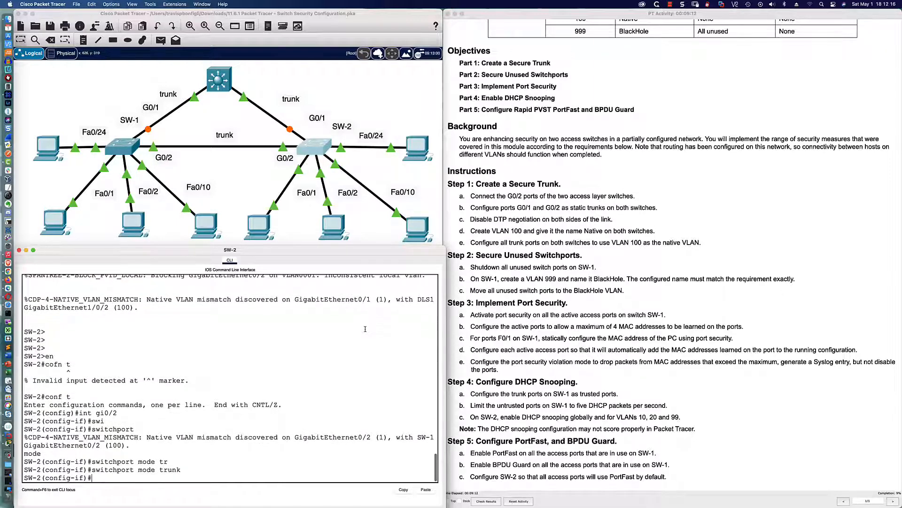
{"action": "key", "text": "Tab"}
{"action": "type", "text": "non"}
{"action": "key", "text": "Tab"}
{"action": "key", "text": "Return"}
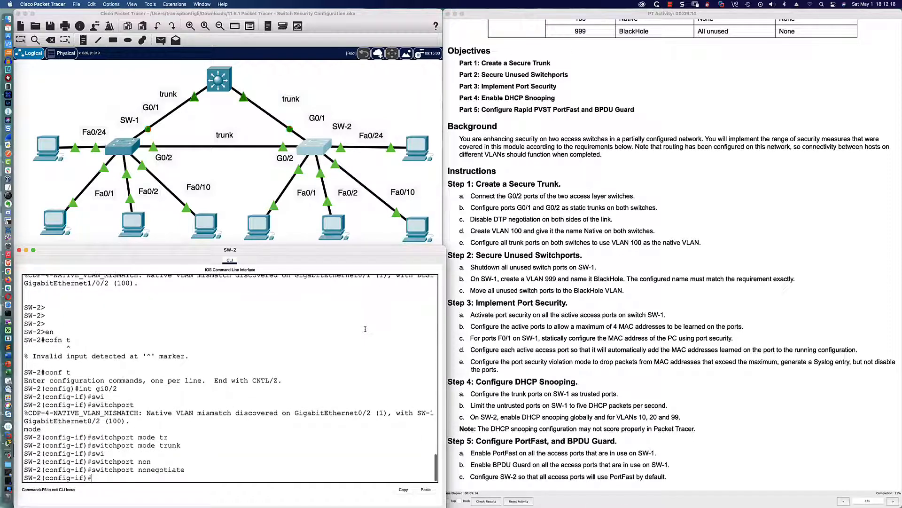
{"action": "type", "text": "exit"}
{"action": "key", "text": "Return"}
Step: Create VLAN 100 on SW-2 and name it Native
{"action": "type", "text": "vlan 10"}
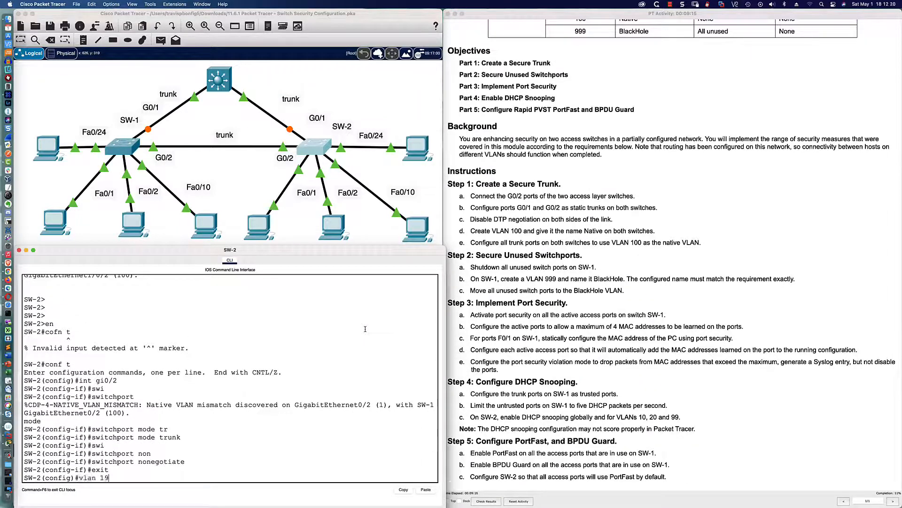
{"action": "key", "text": "Tab"}
{"action": "type", "text": "100"}
{"action": "key", "text": "Return"}
{"action": "type", "text": "name Native"}
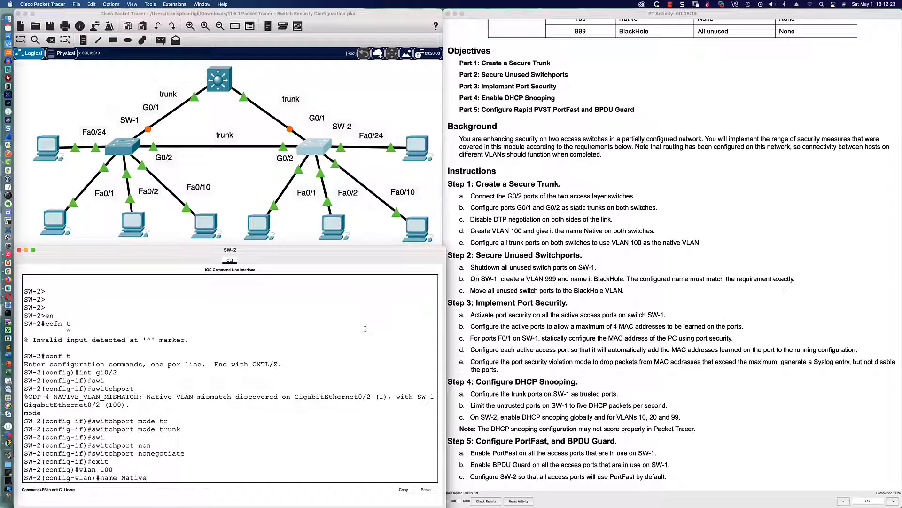
{"action": "key", "text": "Return"}
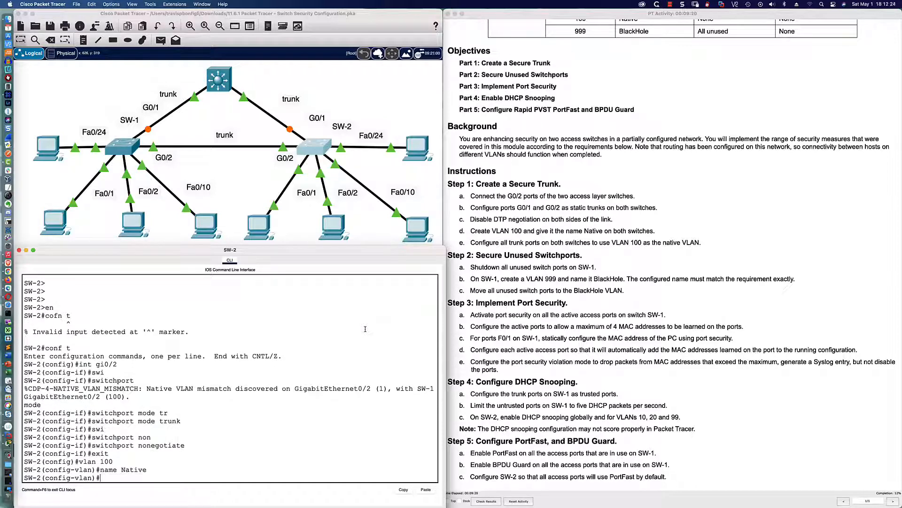
Step: Set VLAN 100 as G0/2's trunk native VLAN on SW-2 and end configuration
{"action": "type", "text": "int gi0/2"}
{"action": "key", "text": "Return"}
{"action": "type", "text": "swi"}
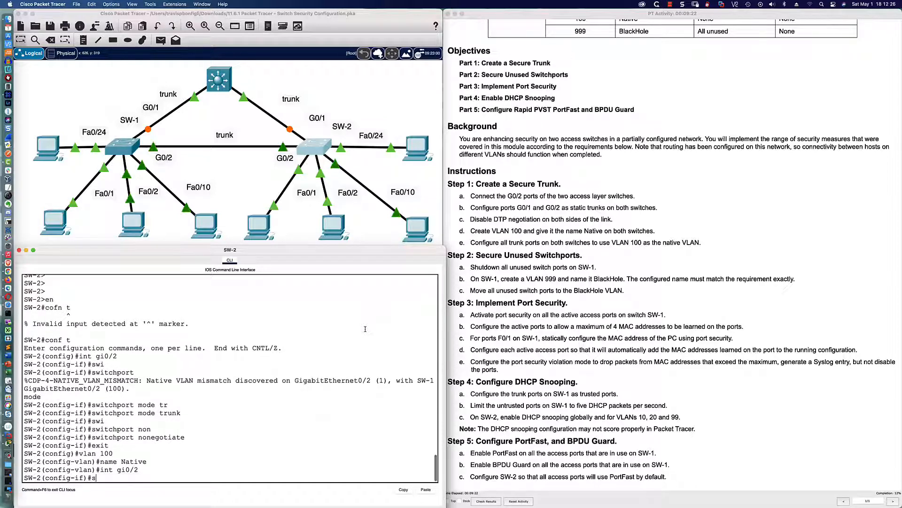
{"action": "key", "text": "Tab"}
{"action": "type", "text": "tr"}
{"action": "key", "text": "Tab"}
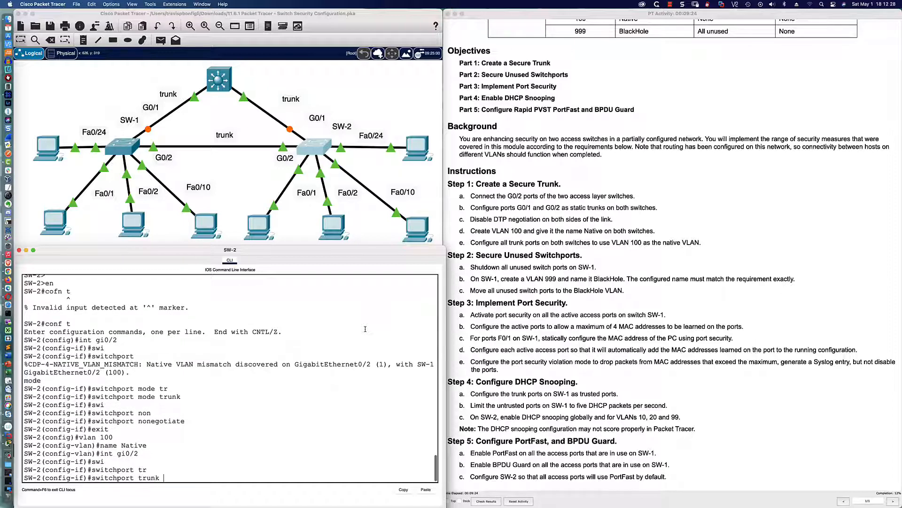
{"action": "type", "text": "n"}
{"action": "key", "text": "Tab"}
{"action": "type", "text": "vl"}
{"action": "key", "text": "Tab"}
{"action": "type", "text": "100"}
{"action": "key", "text": "Return"}
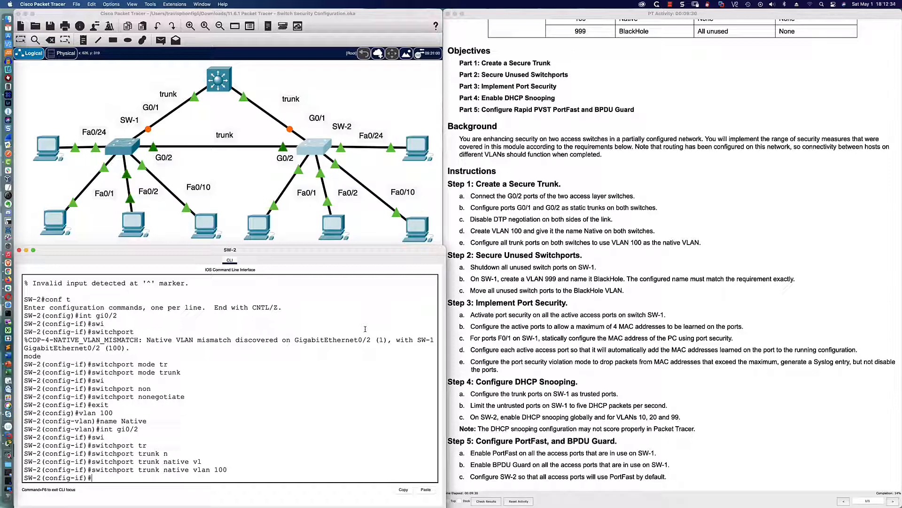
{"action": "key", "text": "Return"}
{"action": "key", "text": "Return"}
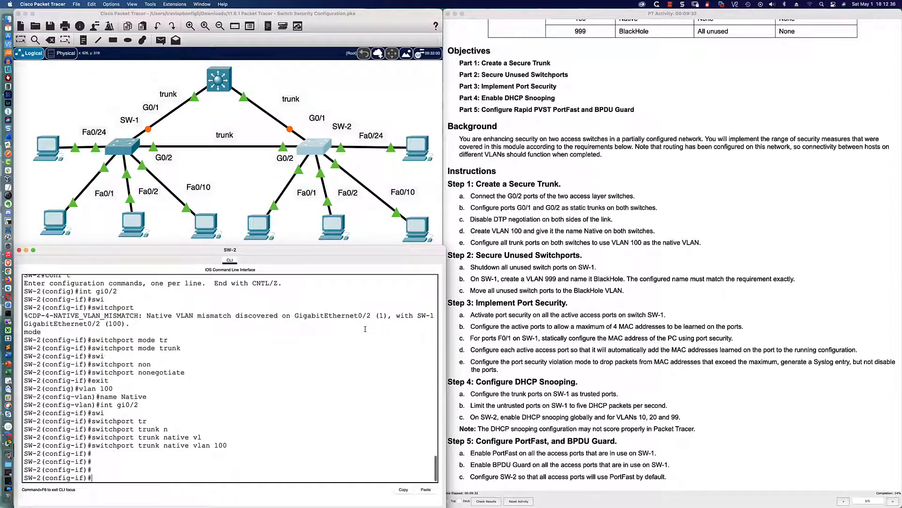
{"action": "type", "text": "end"}
{"action": "key", "text": "Return"}
{"action": "key", "text": "Return"}
{"action": "key", "text": "Return"}
{"action": "key", "text": "Return"}
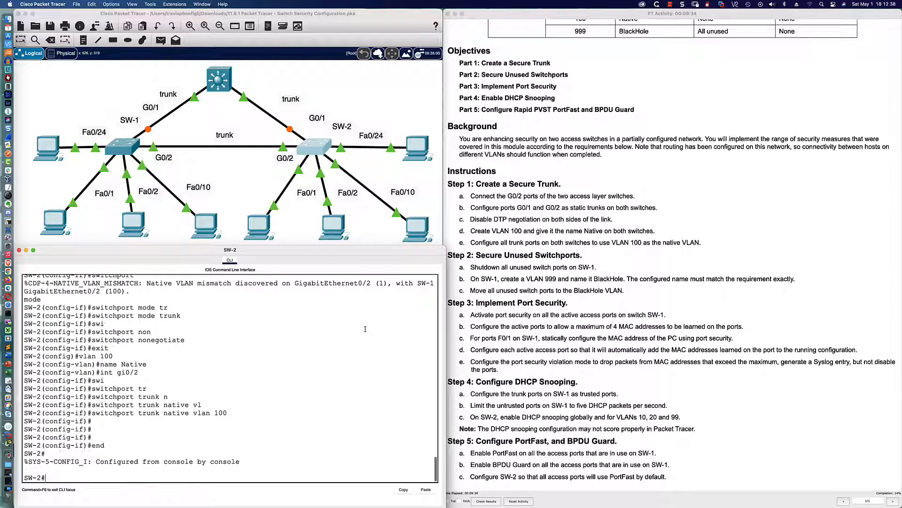
Step: In SW-1's console, highlight the G0/2 unblocking and GigabitEthernet0/1 native VLAN mismatch messages
{"action": "left_click", "coordinate": [127, 152]}
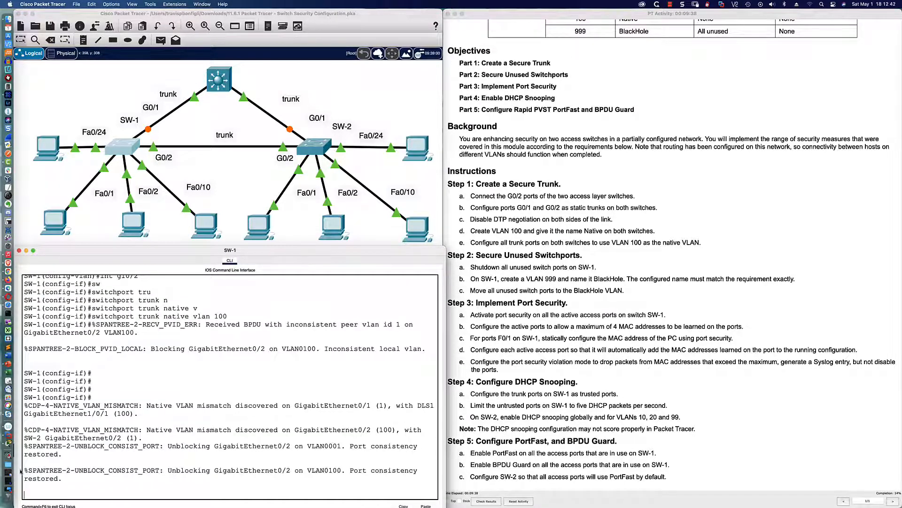
{"action": "left_click_drag", "start_coordinate": [20, 471], "coordinate": [87, 478]}
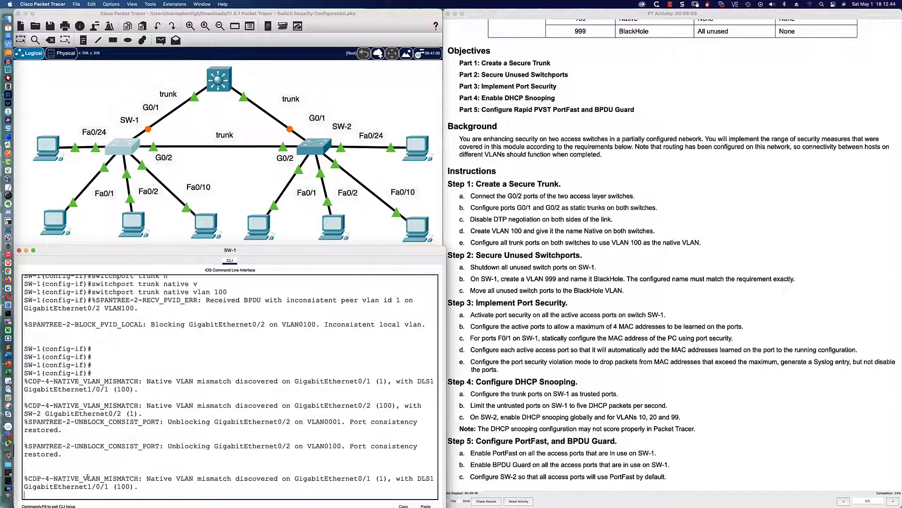
{"action": "scroll", "coordinate": [87, 477], "scroll_direction": "down", "scroll_amount": 1}
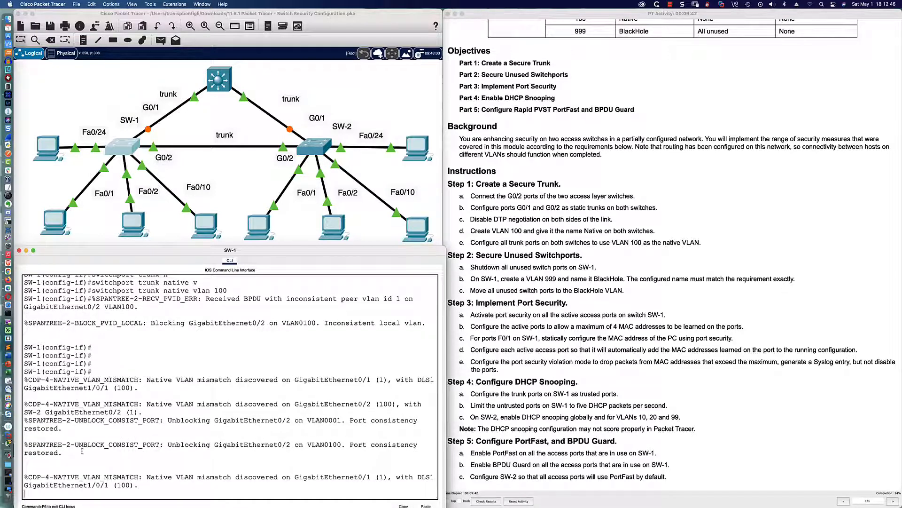
{"action": "left_click_drag", "start_coordinate": [177, 445], "coordinate": [310, 444]}
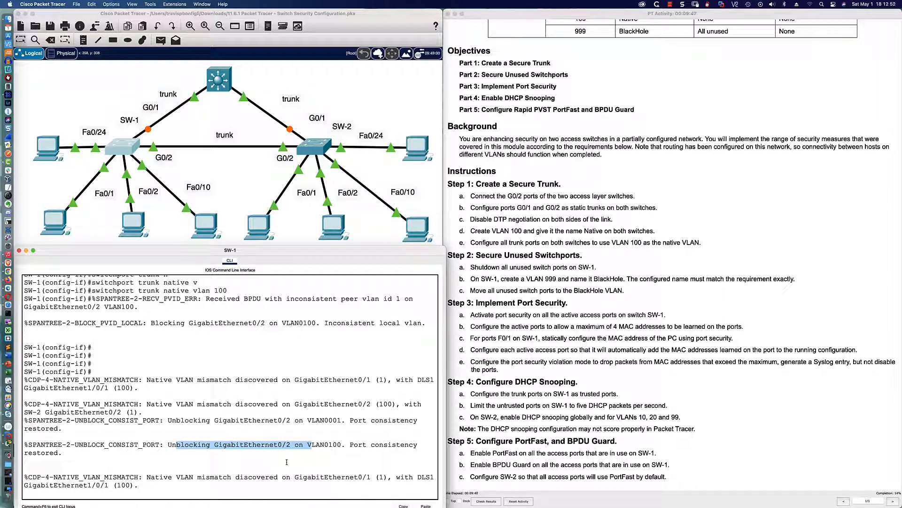
{"action": "left_click_drag", "start_coordinate": [354, 477], "coordinate": [416, 478]}
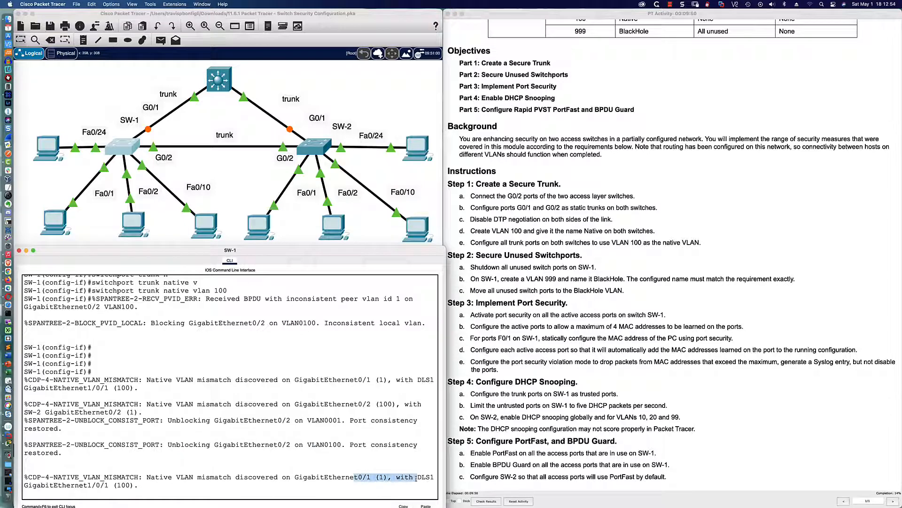
{"action": "left_click", "coordinate": [308, 477]}
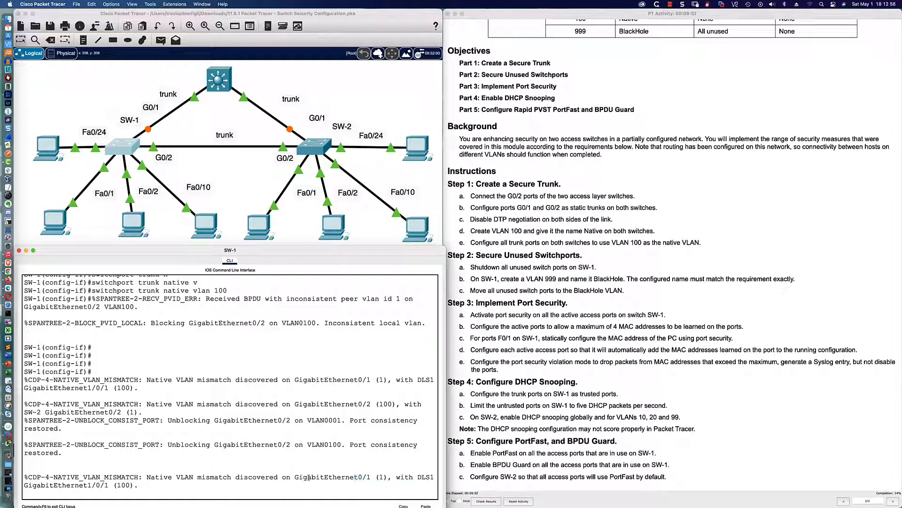
{"action": "left_click_drag", "start_coordinate": [291, 477], "coordinate": [396, 477]}
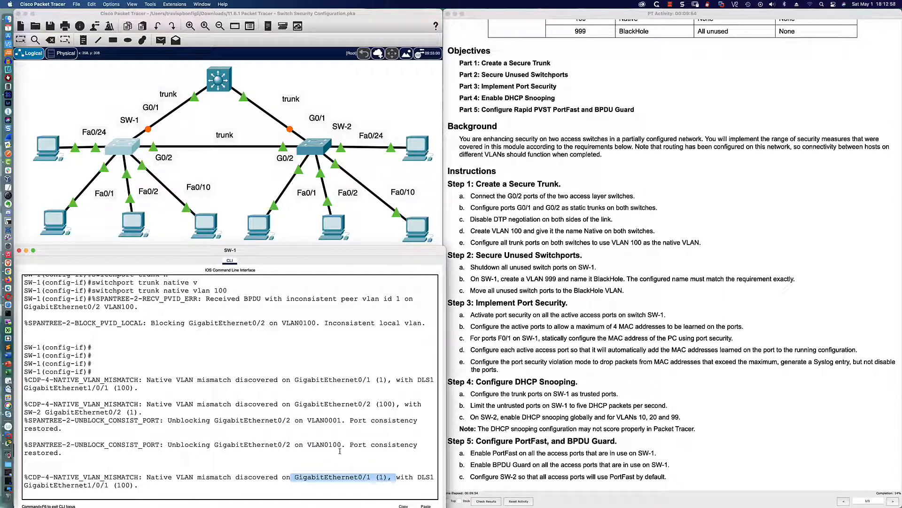
{"action": "left_click", "coordinate": [301, 453]}
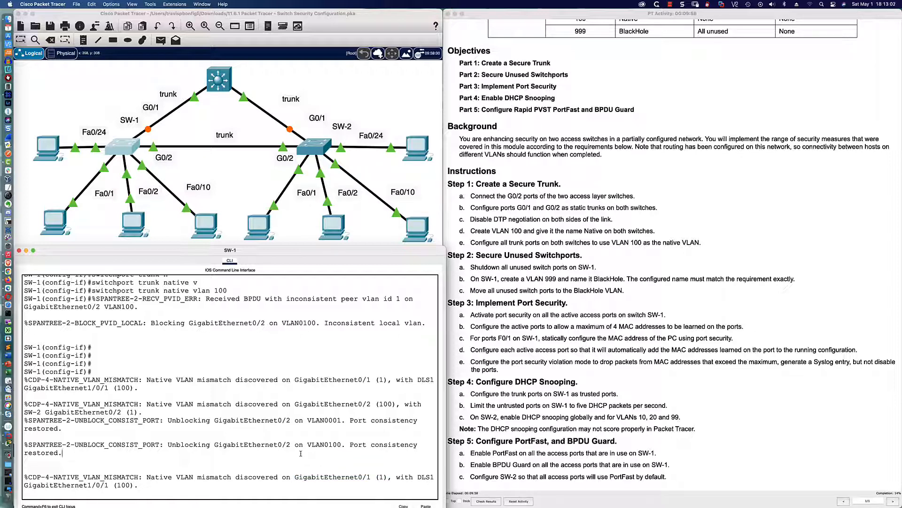
{"action": "key", "text": "Return"}
{"action": "key", "text": "Return"}
{"action": "key", "text": "Return"}
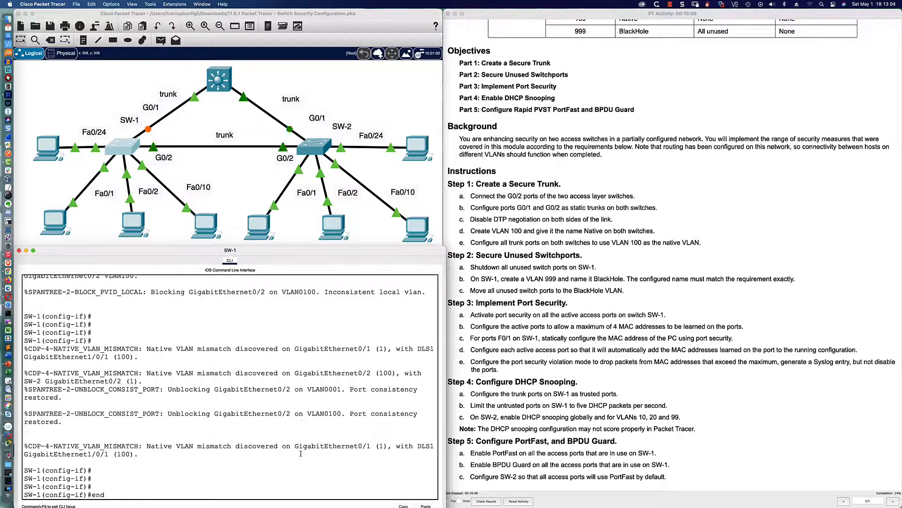
Step: Leave configuration mode and save SW-1's running configuration with wri mem
{"action": "type", "text": "end"}
{"action": "key", "text": "Return"}
{"action": "key", "text": "Return"}
{"action": "key", "text": "Return"}
{"action": "key", "text": "Return"}
{"action": "type", "text": "wri mem"}
{"action": "key", "text": "Return"}
{"action": "key", "text": "Return"}
{"action": "key", "text": "Return"}
{"action": "key", "text": "Return"}
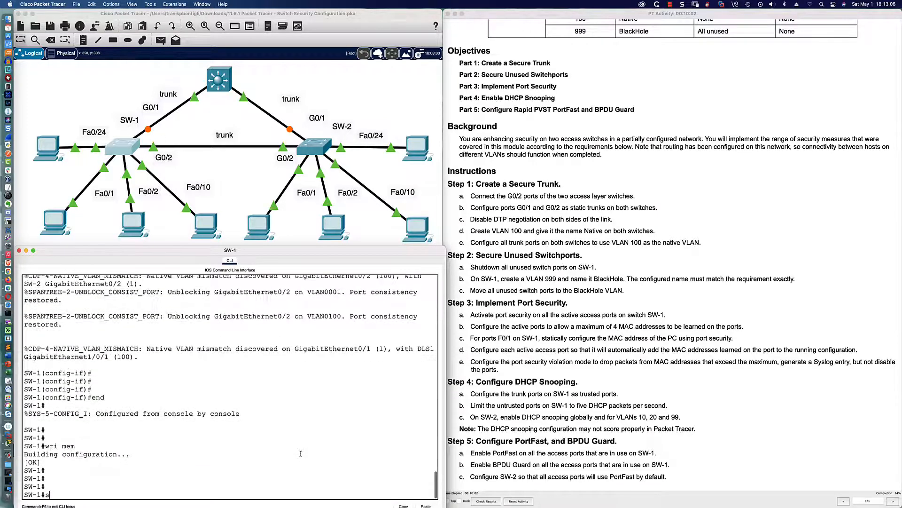
Step: Run sh int trun and check Gig0/2 shows 802.1q, trunking, native VLAN 100
{"action": "type", "text": "sh int trun"}
{"action": "key", "text": "Return"}
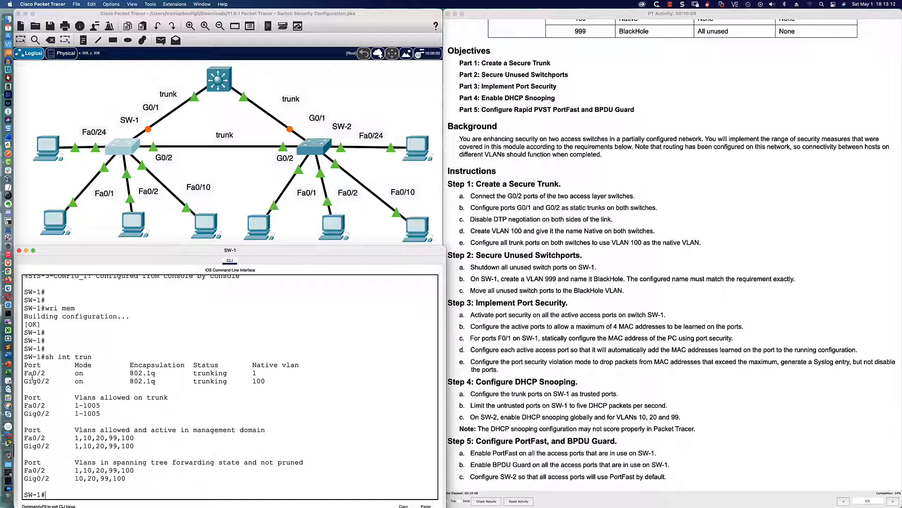
{"action": "left_click_drag", "start_coordinate": [24, 380], "coordinate": [265, 384]}
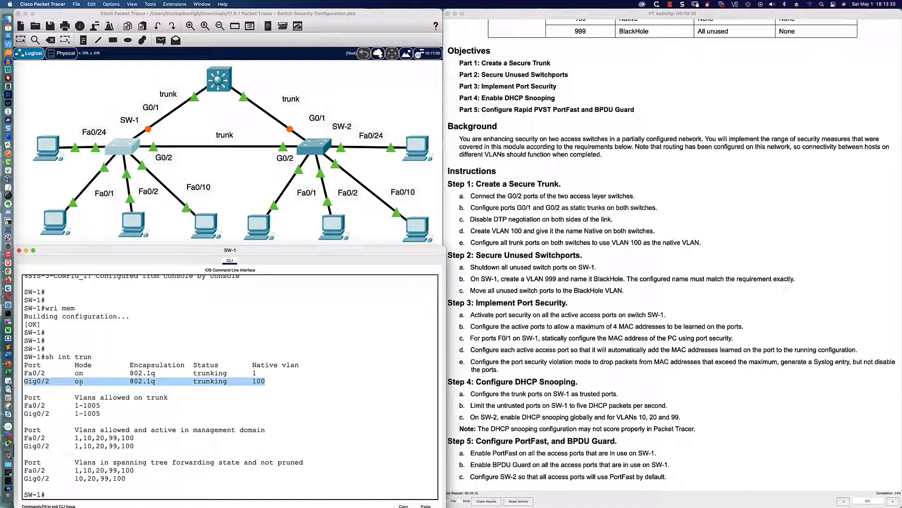
{"action": "left_click_drag", "start_coordinate": [126, 381], "coordinate": [158, 382]}
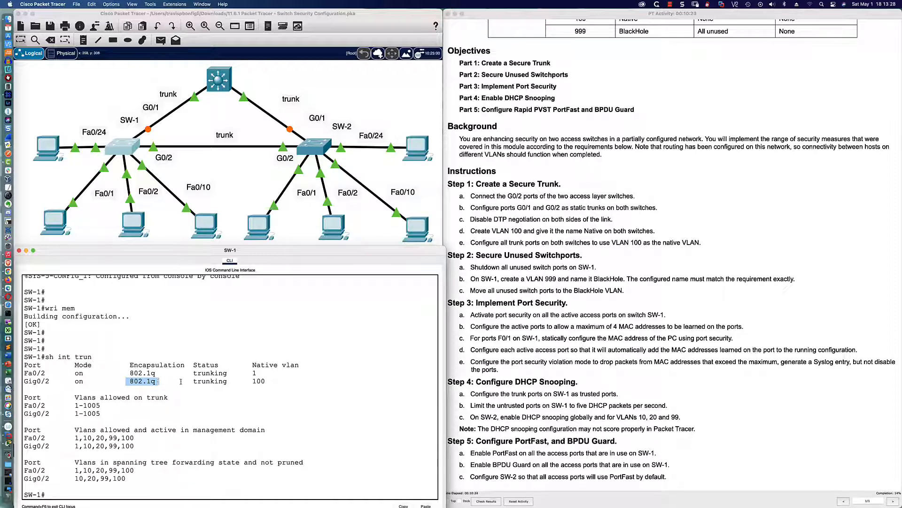
{"action": "left_click_drag", "start_coordinate": [193, 381], "coordinate": [266, 381]}
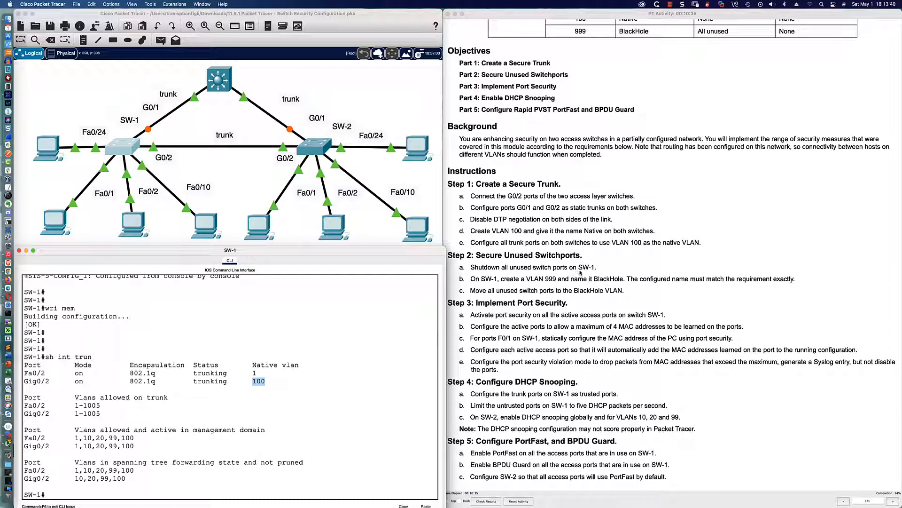
{"action": "left_click", "coordinate": [367, 356]}
Step: Run sh ip int bri on SW-1 and page through the full interface status list
{"action": "key", "text": "Return"}
{"action": "key", "text": "Return"}
{"action": "key", "text": "Return"}
{"action": "key", "text": "Return"}
{"action": "type", "text": "sh int"}
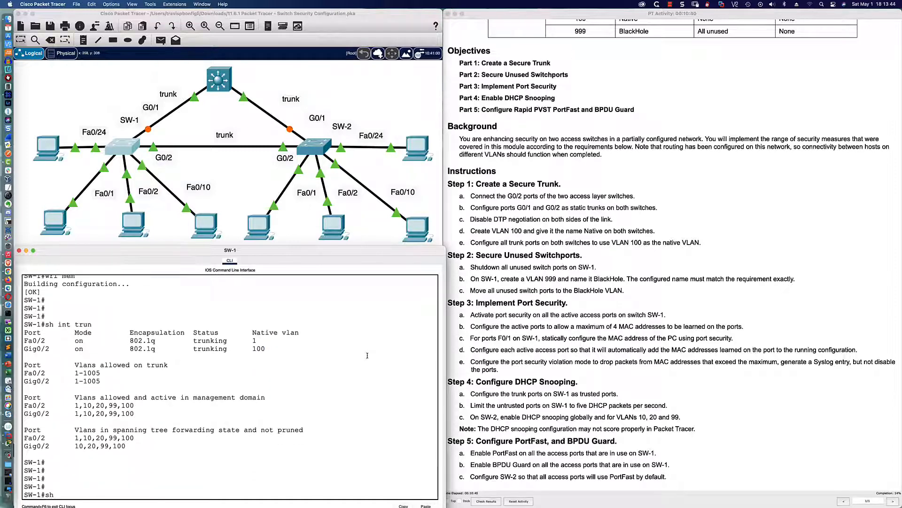
{"action": "key", "text": "BackSpace"}
{"action": "key", "text": "BackSpace"}
{"action": "type", "text": "p int bri"}
{"action": "key", "text": "Return"}
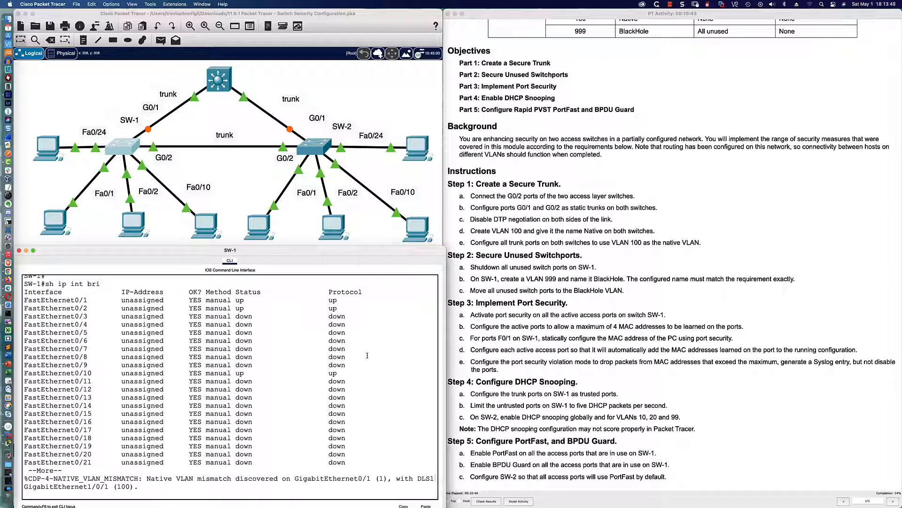
{"action": "key", "text": "space"}
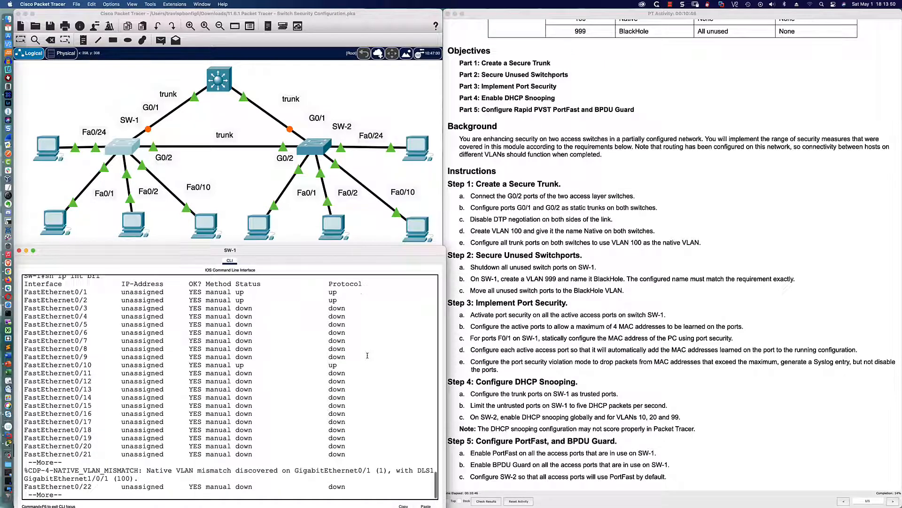
{"action": "key", "text": "Return"}
{"action": "key", "text": "Return"}
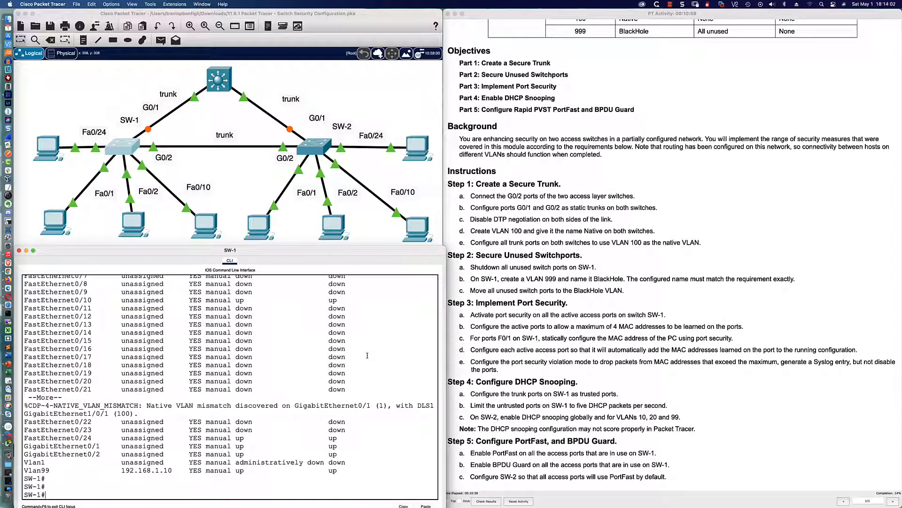
Step: In global config, select the active port range Fa0/1-2, Fa0/10, Fa0/24 and Gi0/1-2, fixing the typo
{"action": "type", "text": "conf t"}
{"action": "key", "text": "Return"}
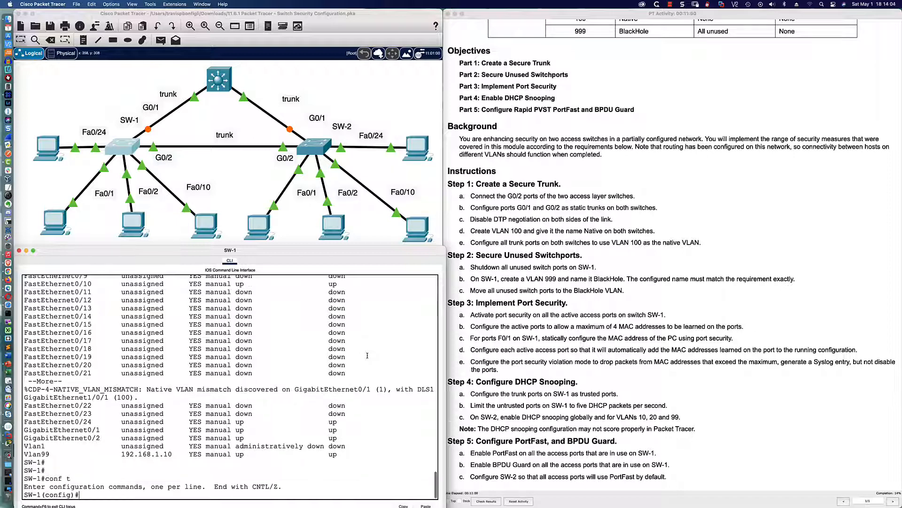
{"action": "type", "text": "int ra "}
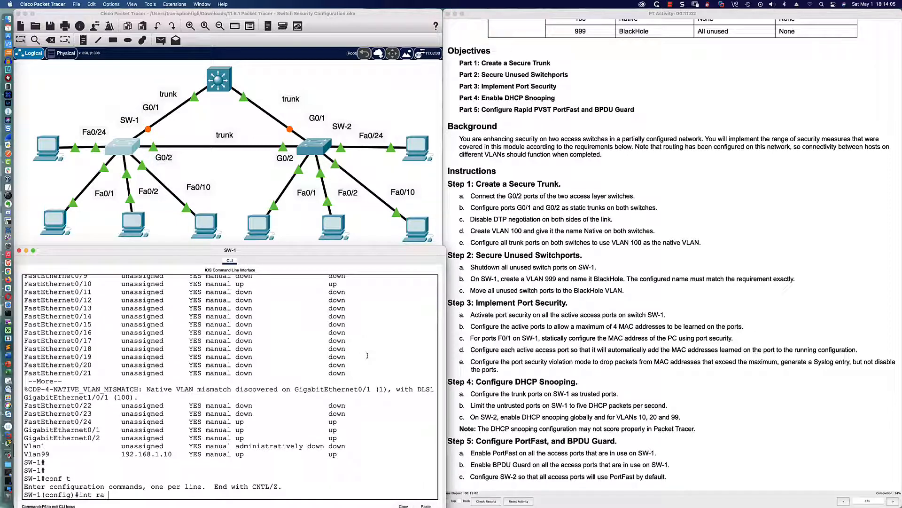
{"action": "type", "text": "fa0/1-2,fa"}
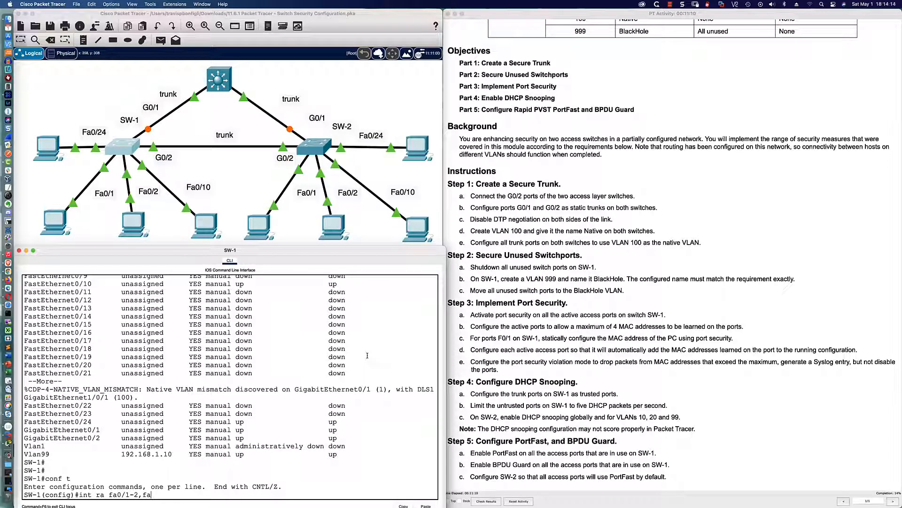
{"action": "type", "text": "0/10,fa0/24/gi0/"}
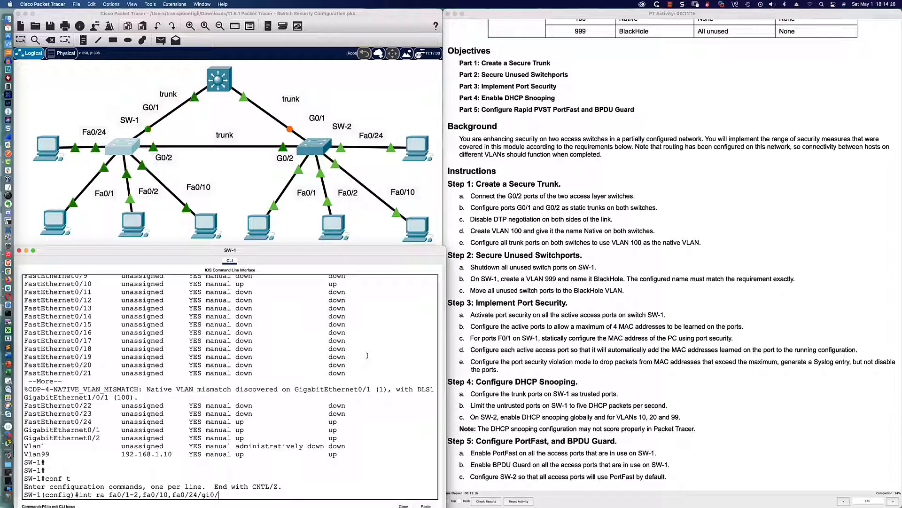
{"action": "type", "text": "1-2"}
{"action": "key", "text": "Return"}
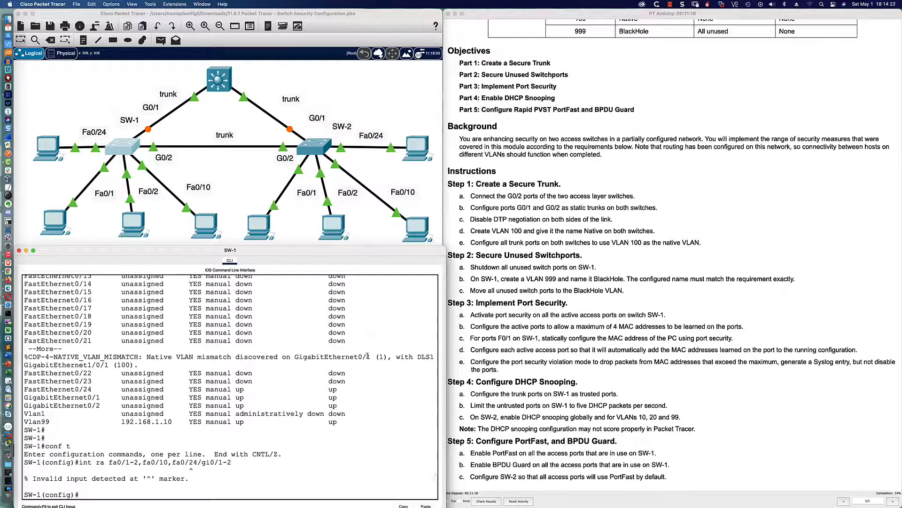
{"action": "key", "text": "Up"}
{"action": "key", "text": "Left"}
{"action": "key", "text": "Left"}
{"action": "key", "text": "Left"}
{"action": "key", "text": "Left"}
{"action": "key", "text": "Left"}
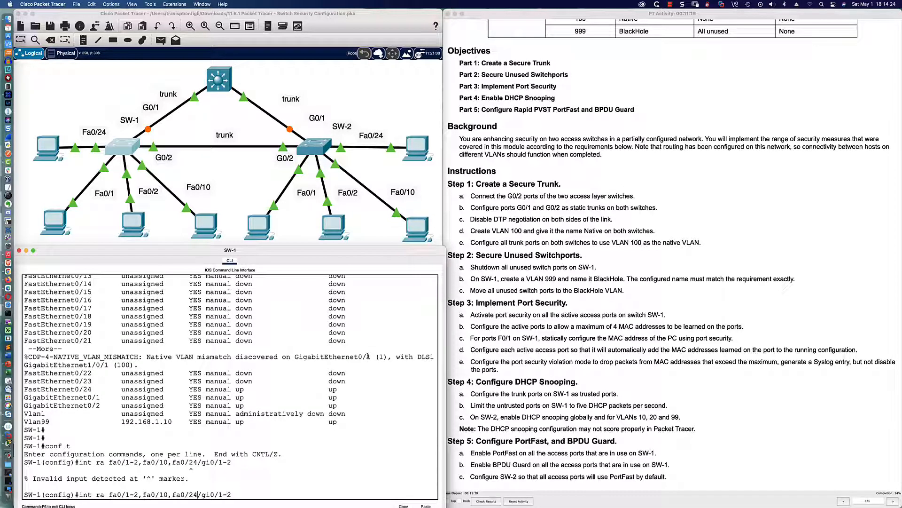
{"action": "key", "text": "BackSpace"}
{"action": "type", "text": ","}
{"action": "key", "text": "Return"}
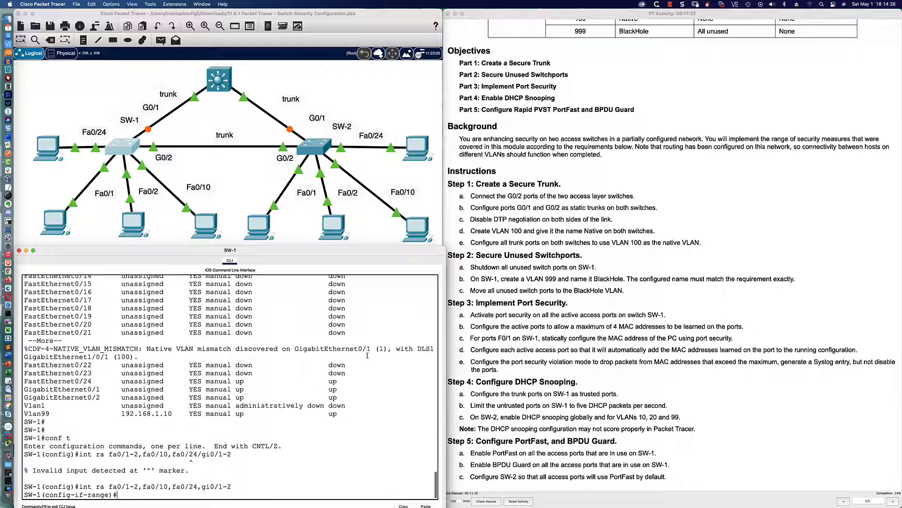
Step: Shut down the active port range, then bring it back up with no shut
{"action": "type", "text": "shut"}
{"action": "key", "text": "Return"}
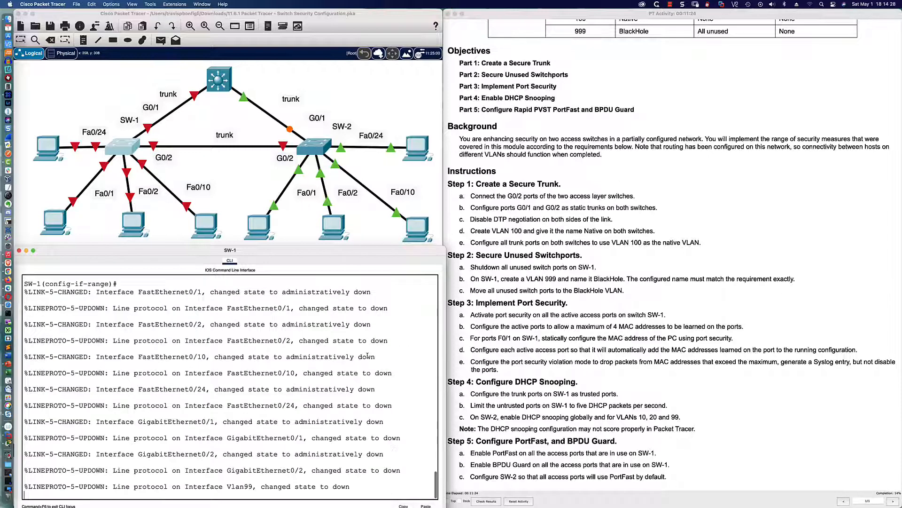
{"action": "key", "text": "Return"}
{"action": "key", "text": "Return"}
{"action": "key", "text": "Return"}
{"action": "key", "text": "Return"}
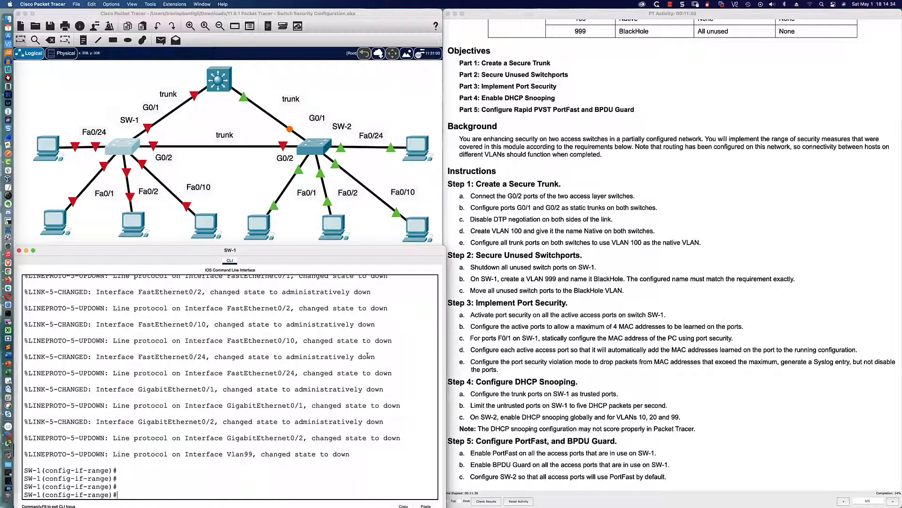
{"action": "type", "text": "no shut"}
{"action": "key", "text": "Return"}
{"action": "key", "text": "Return"}
{"action": "key", "text": "Return"}
{"action": "key", "text": "Return"}
{"action": "key", "text": "Return"}
{"action": "key", "text": "Return"}
{"action": "key", "text": "Return"}
{"action": "key", "text": "Return"}
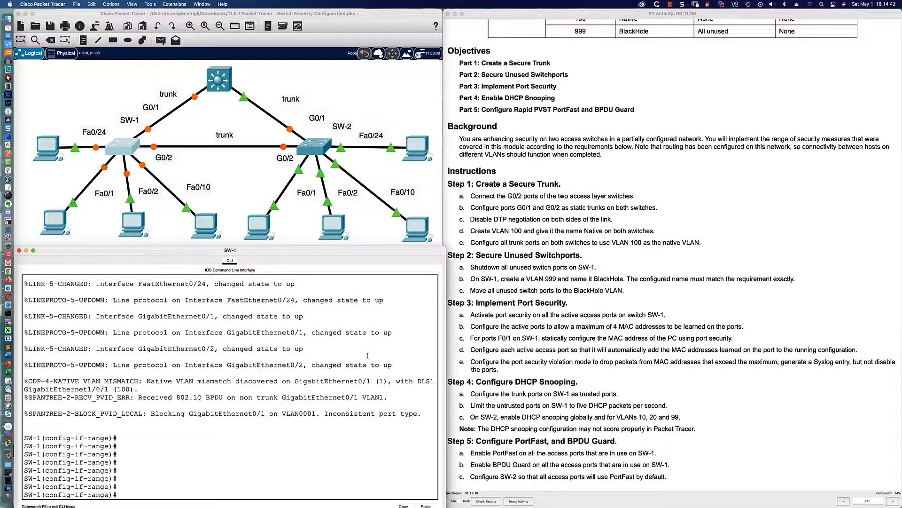
Step: Shut down the unused ports Fa0/3-9 and Fa0/11-23
{"action": "type", "text": "int ra fa0/3-"}
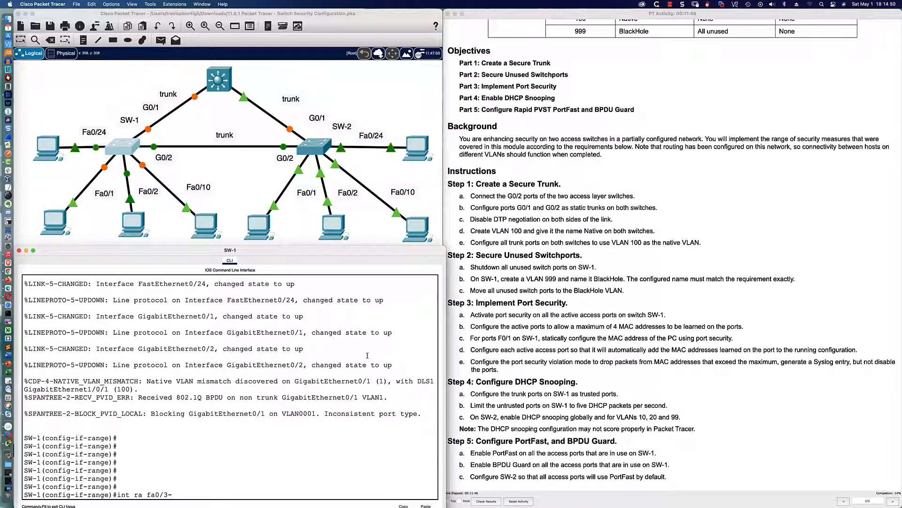
{"action": "type", "text": "9,"}
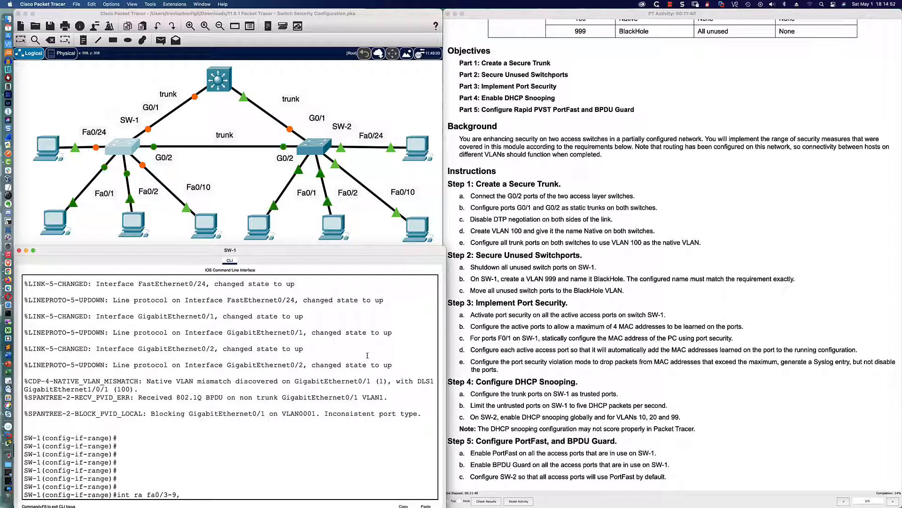
{"action": "type", "text": "fa"}
{"action": "type", "text": "0/11"}
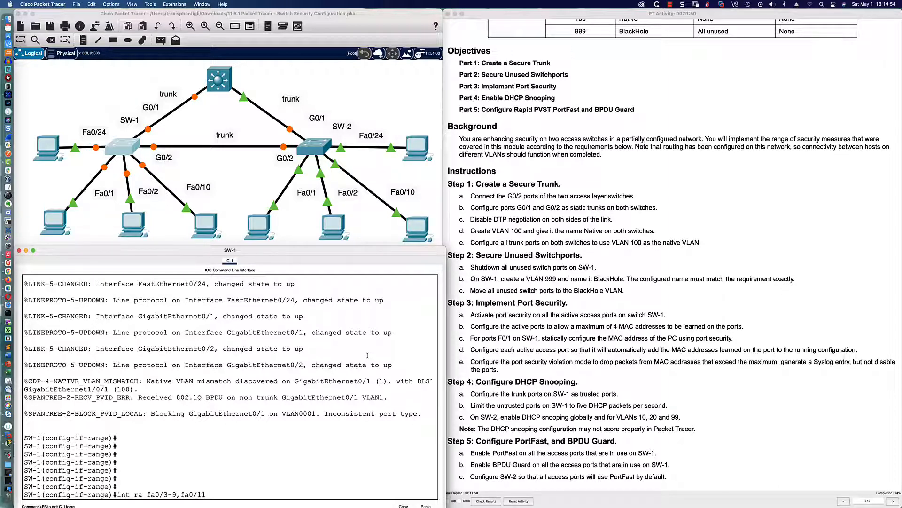
{"action": "type", "text": "-23"}
{"action": "key", "text": "Return"}
{"action": "type", "text": "shut"}
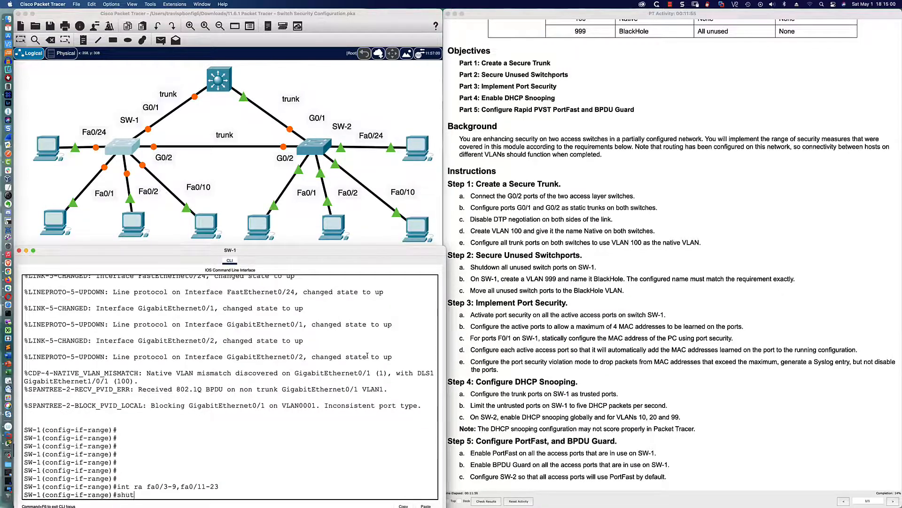
{"action": "key", "text": "Return"}
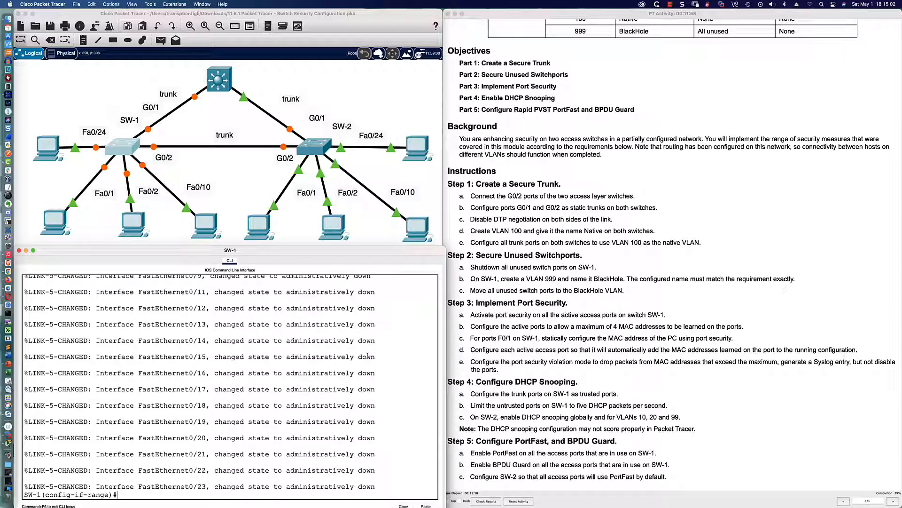
Step: Advance the simulation clock and bring SW-1's console back to the front with fresh prompts
{"action": "left_click", "coordinate": [215, 162]}
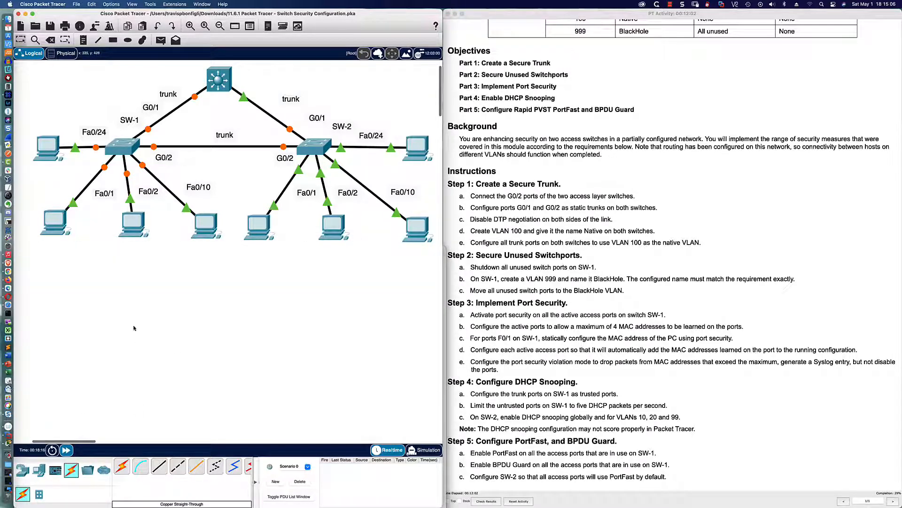
{"action": "left_click", "coordinate": [68, 450]}
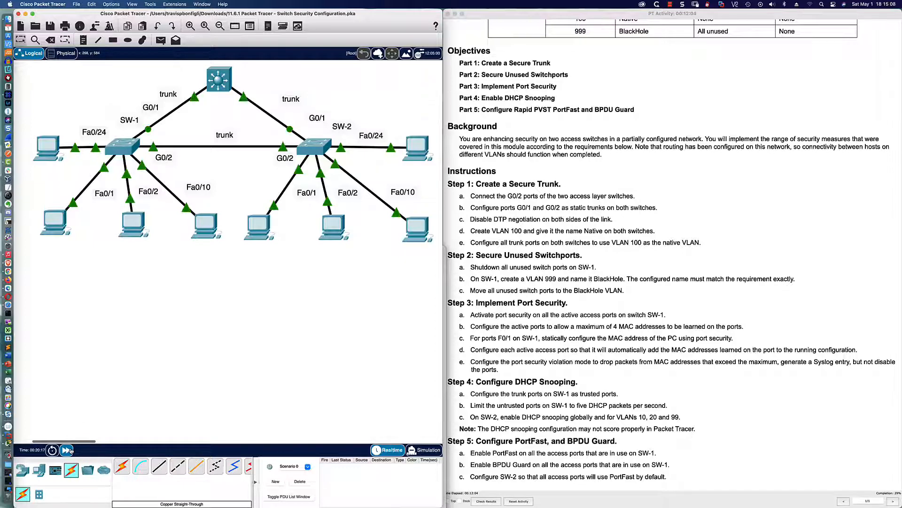
{"action": "left_click", "coordinate": [125, 145]}
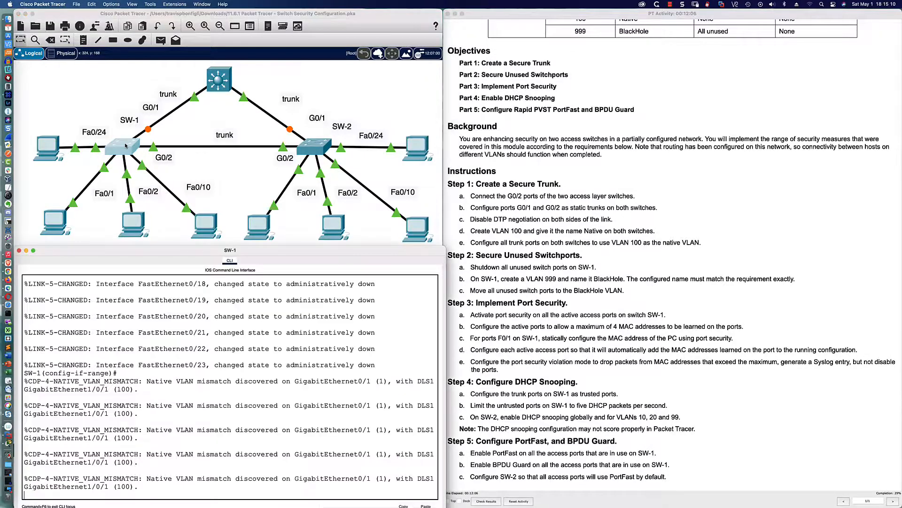
{"action": "key", "text": "Return"}
{"action": "key", "text": "Return"}
{"action": "key", "text": "Return"}
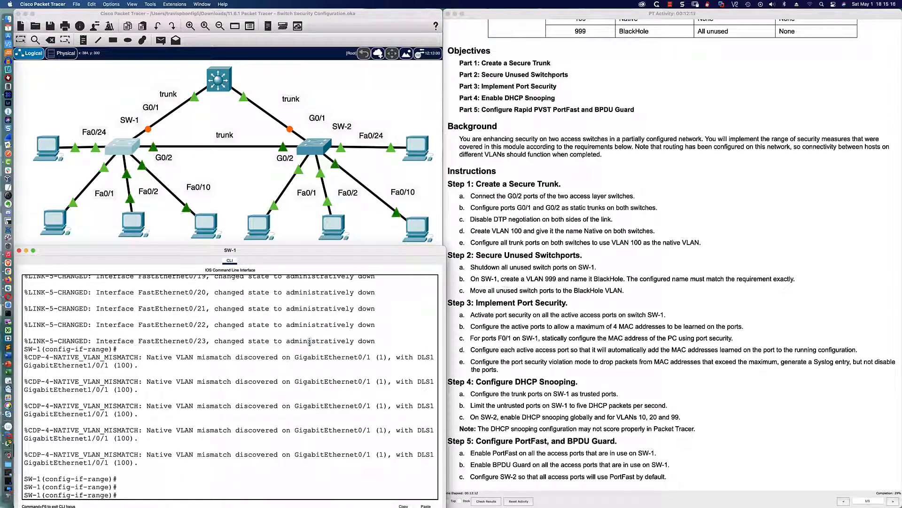
{"action": "key", "text": "Return"}
Step: Leave the interface range and create VLAN 999 with the name BlackHole
{"action": "type", "text": "exit"}
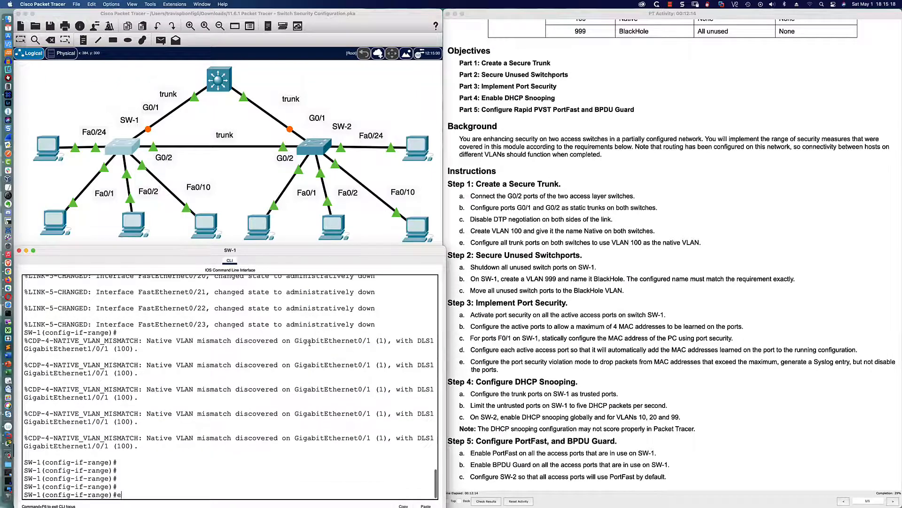
{"action": "key", "text": "Return"}
{"action": "key", "text": "Return"}
{"action": "key", "text": "Return"}
{"action": "key", "text": "Return"}
{"action": "type", "text": "vlan 999"}
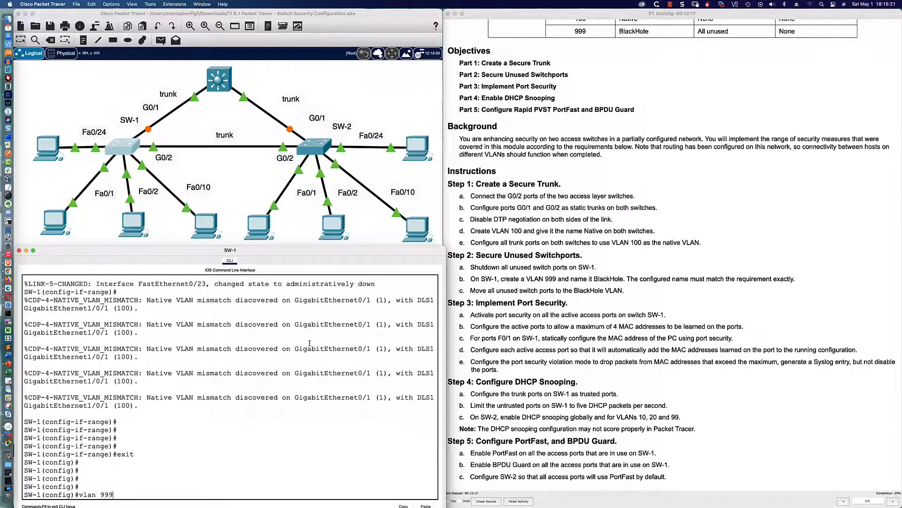
{"action": "key", "text": "Return"}
{"action": "type", "text": "name BlackHole"}
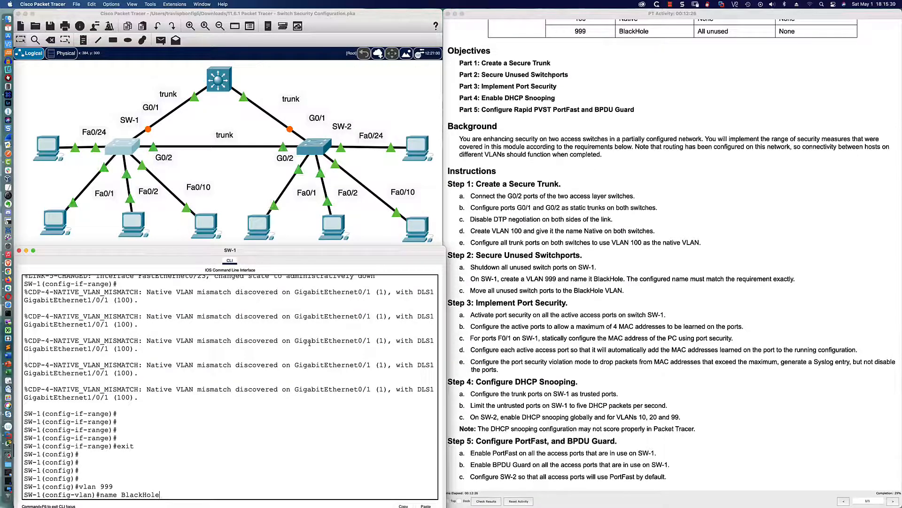
{"action": "key", "text": "Return"}
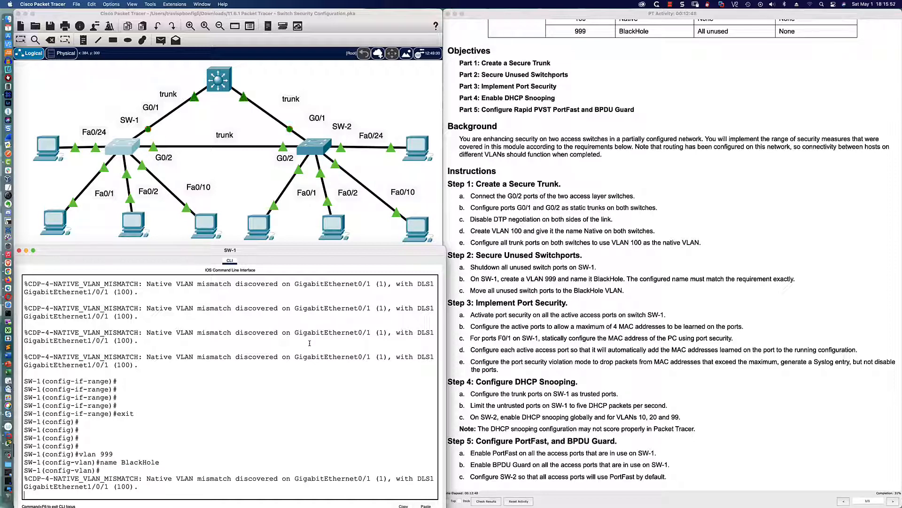
{"action": "key", "text": "Return"}
{"action": "key", "text": "Return"}
{"action": "key", "text": "Return"}
{"action": "key", "text": "Return"}
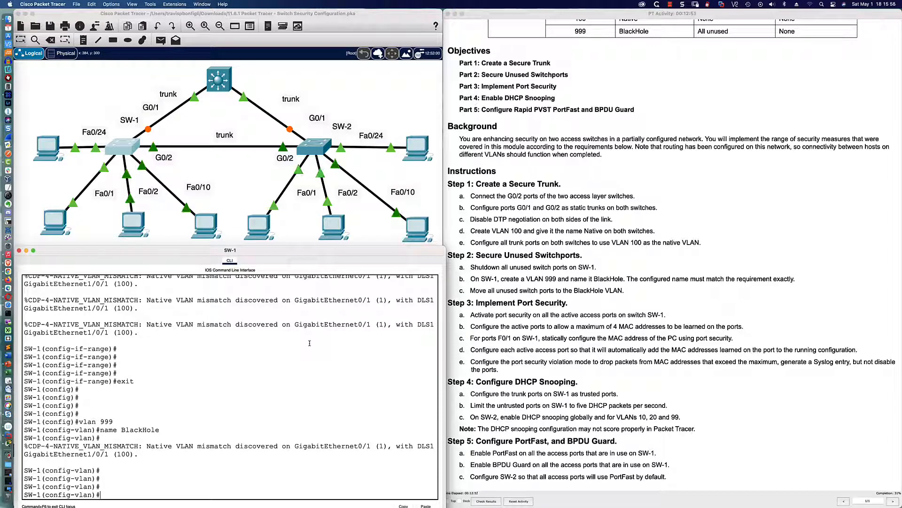
Step: Select ports Fa0/3-9 and Fa0/11-23 and assign them to access VLAN 999
{"action": "type", "text": "int ra fa0/3-9,fa0/11-23"}
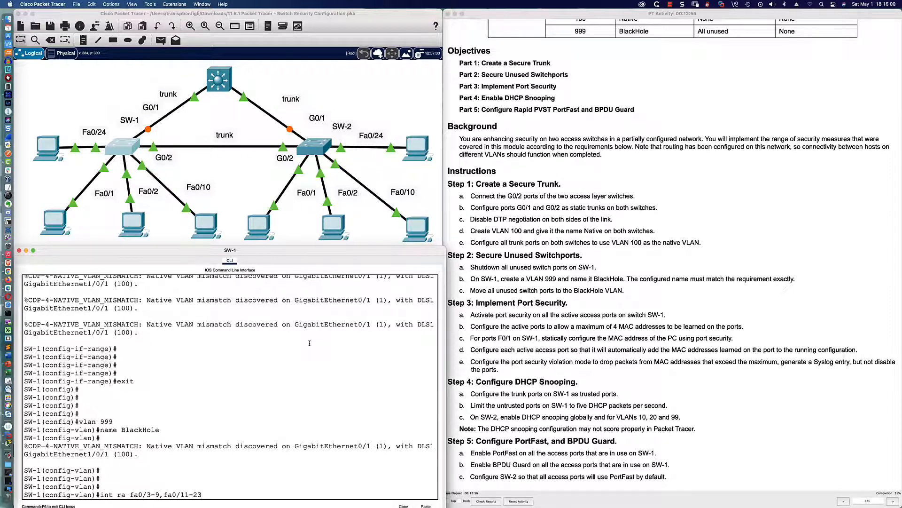
{"action": "key", "text": "Return"}
{"action": "type", "text": "swi"}
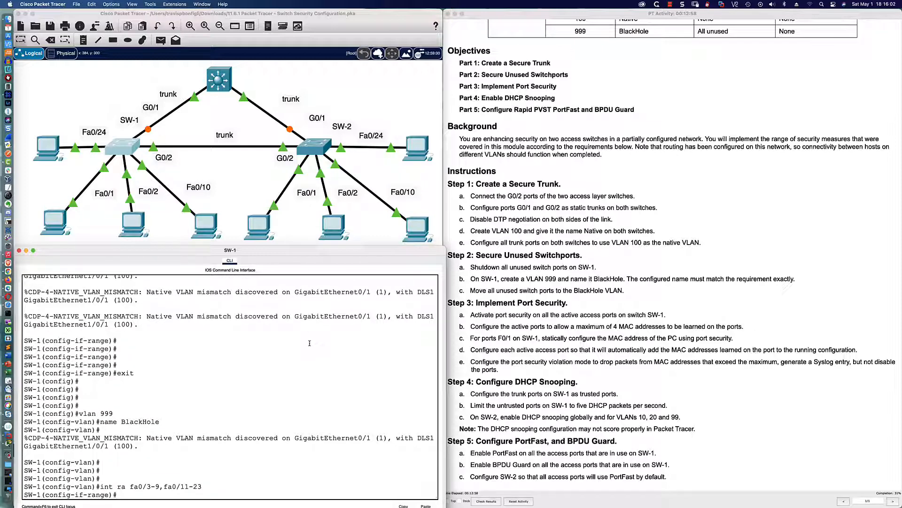
{"action": "key", "text": "Tab"}
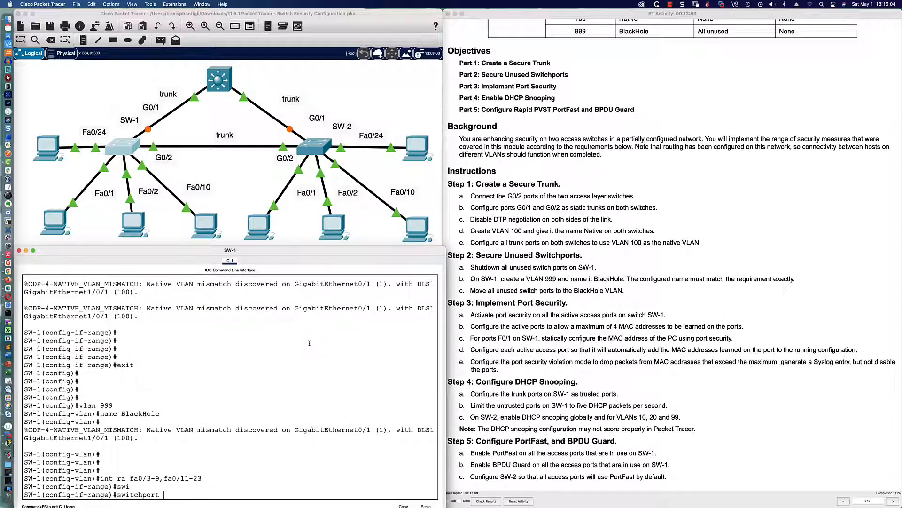
{"action": "type", "text": "acc"}
{"action": "key", "text": "Tab"}
{"action": "type", "text": "vla"}
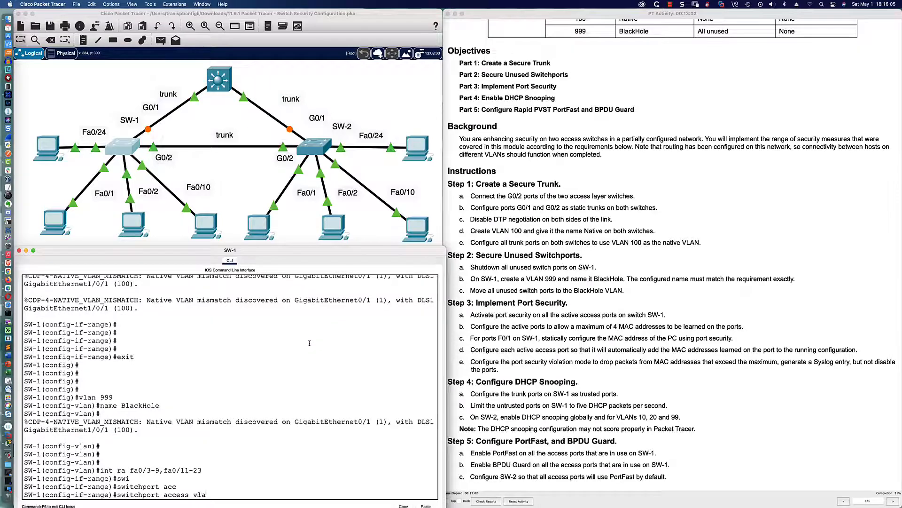
{"action": "type", "text": "n 999"}
{"action": "key", "text": "Return"}
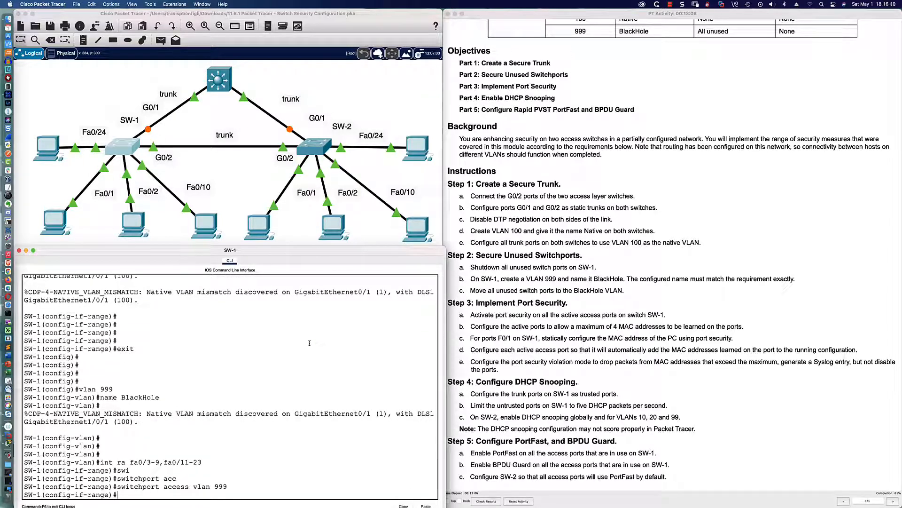
{"action": "key", "text": "Return"}
{"action": "key", "text": "Return"}
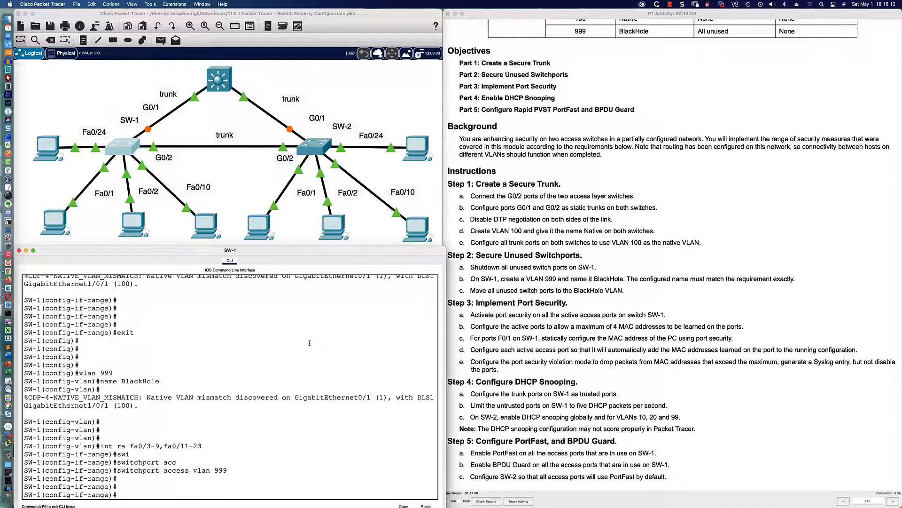
Step: Set those ports to switchport mode access
{"action": "type", "text": "swi"}
{"action": "key", "text": "Tab"}
{"action": "type", "text": "mode acc"}
{"action": "key", "text": "Tab"}
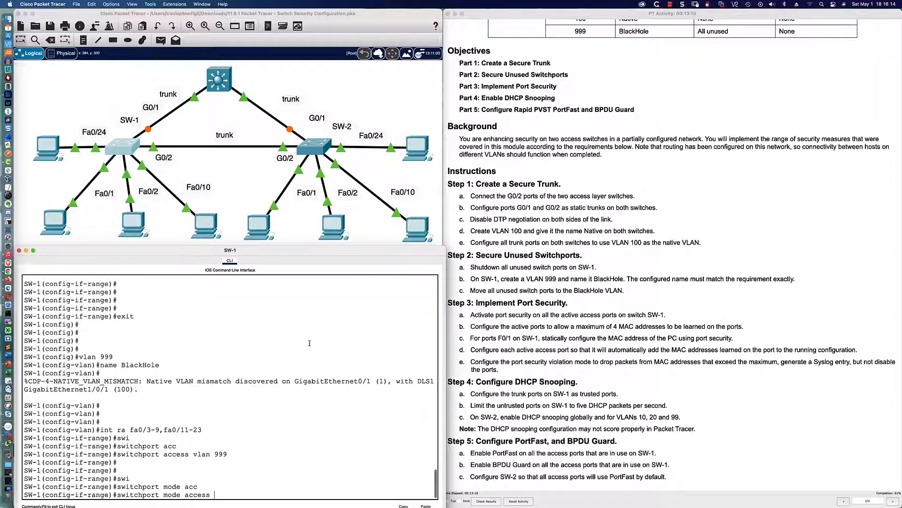
{"action": "key", "text": "Return"}
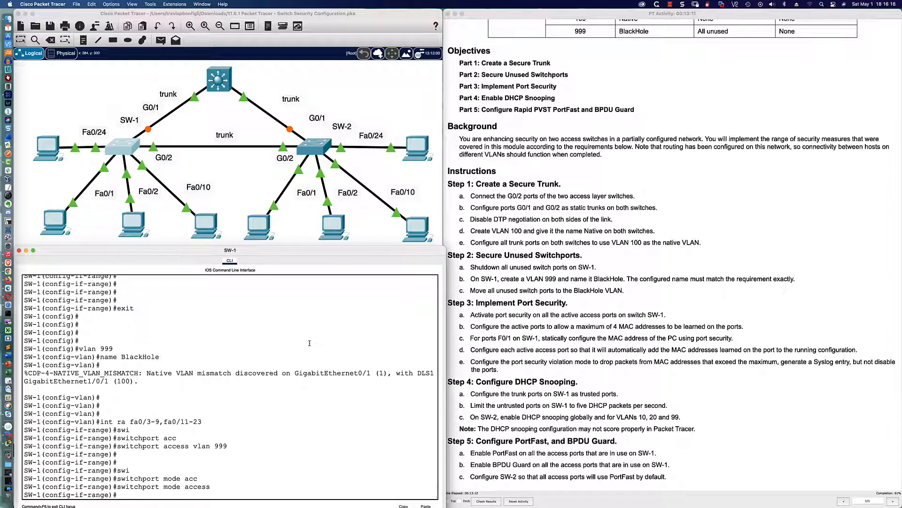
{"action": "key", "text": "Return"}
{"action": "key", "text": "Return"}
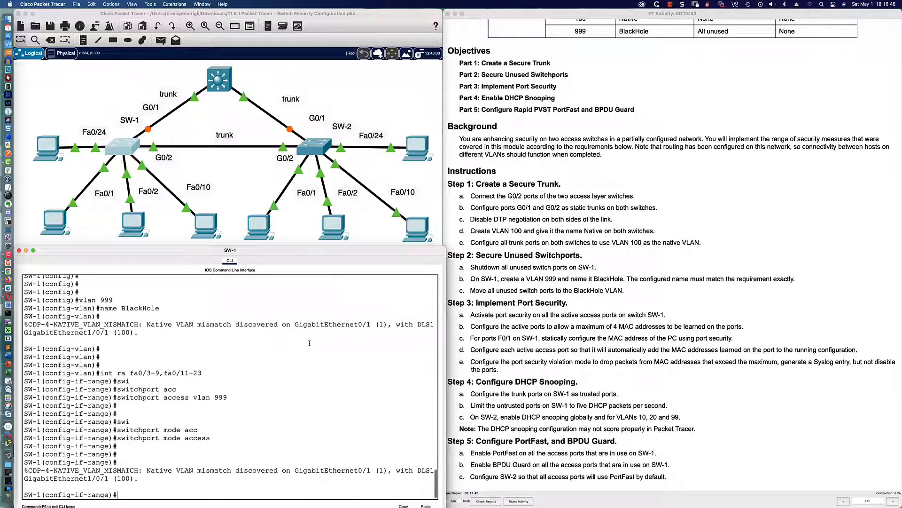
{"action": "key", "text": "Return"}
{"action": "key", "text": "Return"}
{"action": "key", "text": "Return"}
{"action": "key", "text": "Return"}
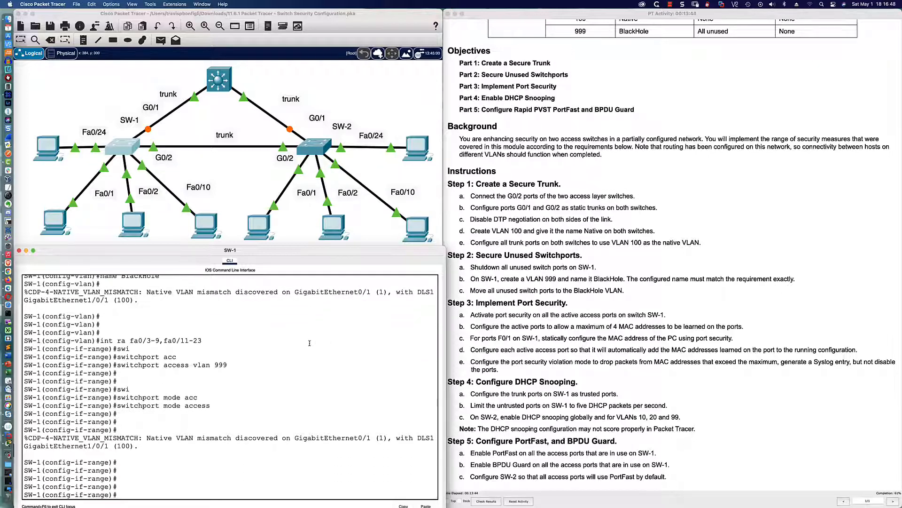
Step: Exit the interface range and browse back through the command history
{"action": "type", "text": "exit"}
{"action": "key", "text": "Return"}
{"action": "type", "text": "switchport access vlan 999"}
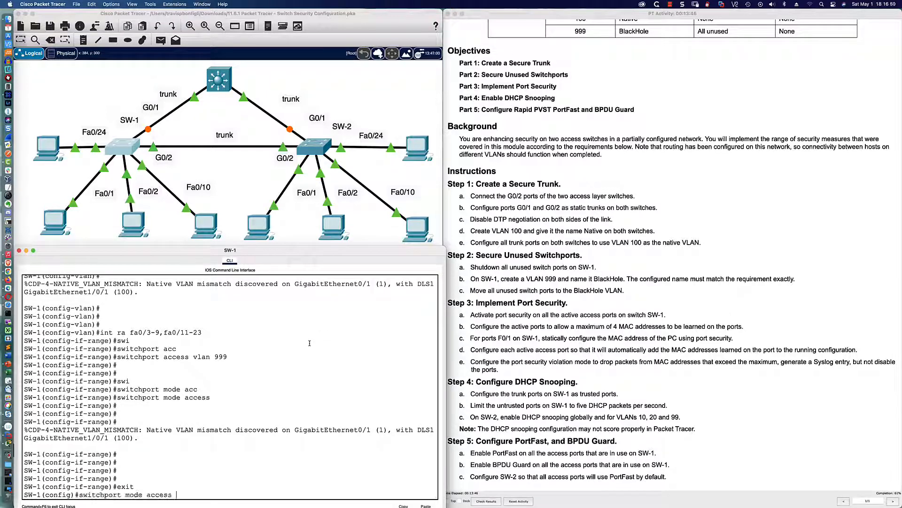
{"action": "key", "text": "Up"}
{"action": "key", "text": "Up"}
{"action": "key", "text": "Up"}
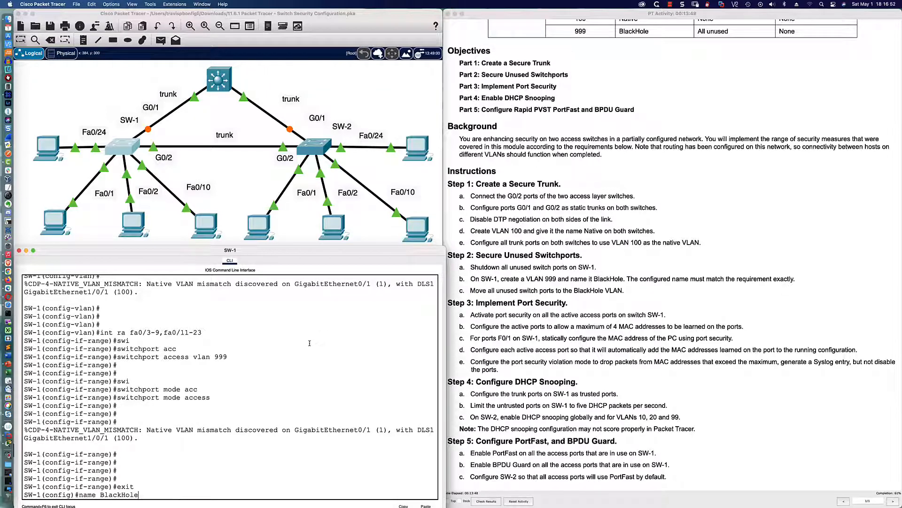
{"action": "key", "text": "Up"}
{"action": "key", "text": "Up"}
{"action": "key", "text": "Up"}
{"action": "key", "text": "Down"}
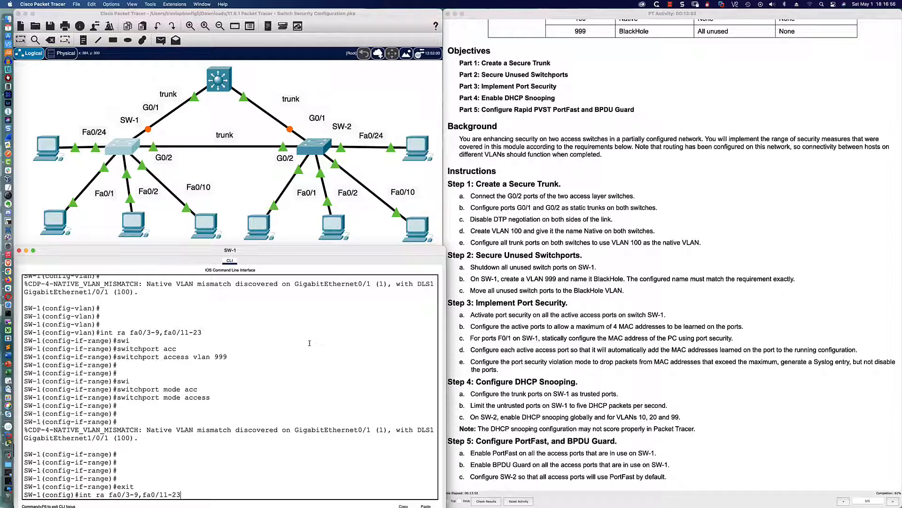
Step: Clear the recalled line and select active ports Fa0/1-2, Fa0/10 and Fa0/24
{"action": "key", "text": "Up"}
{"action": "key", "text": "BackSpace"}
{"action": "key", "text": "BackSpace"}
{"action": "key", "text": "BackSpace"}
{"action": "key", "text": "BackSpace"}
{"action": "key", "text": "BackSpace"}
{"action": "key", "text": "BackSpace"}
{"action": "key", "text": "BackSpace"}
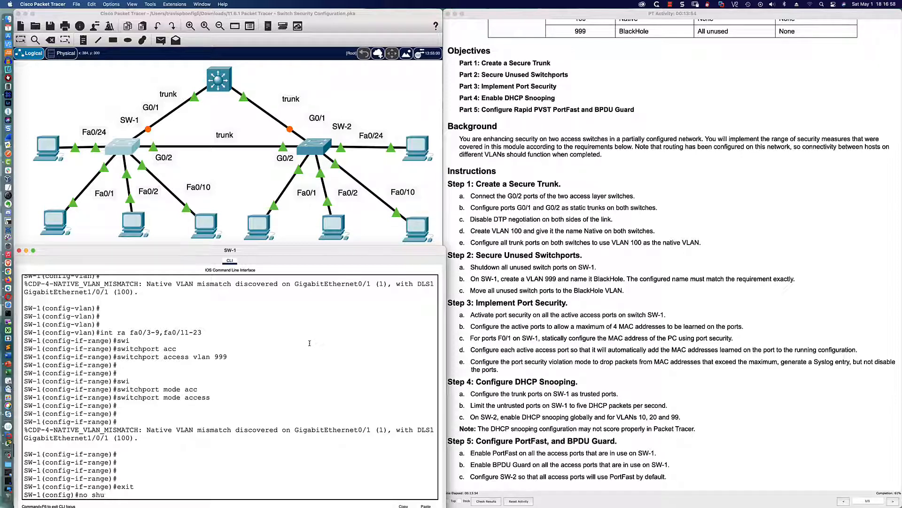
{"action": "key", "text": "Return"}
{"action": "key", "text": "Return"}
{"action": "key", "text": "Return"}
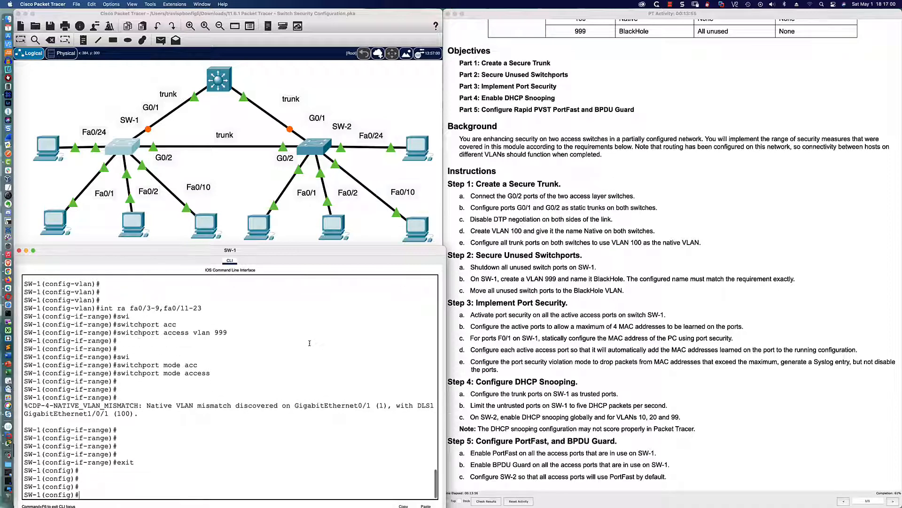
{"action": "type", "text": "int ra fa"}
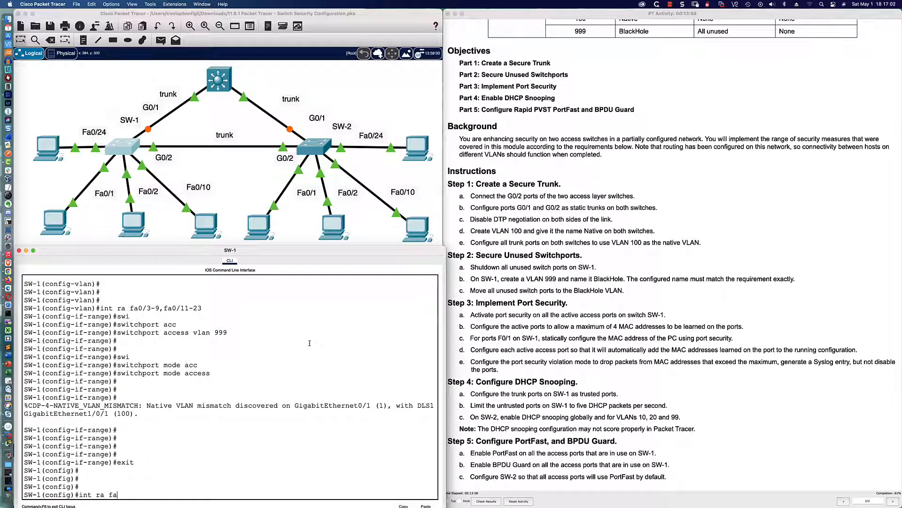
{"action": "type", "text": "0/1-2,fa0/10"}
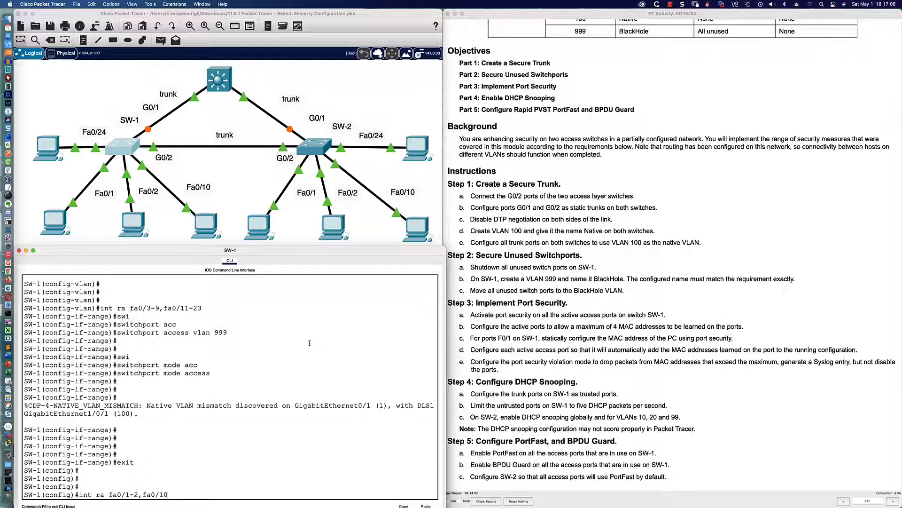
{"action": "type", "text": ",fa0/24"}
{"action": "key", "text": "Return"}
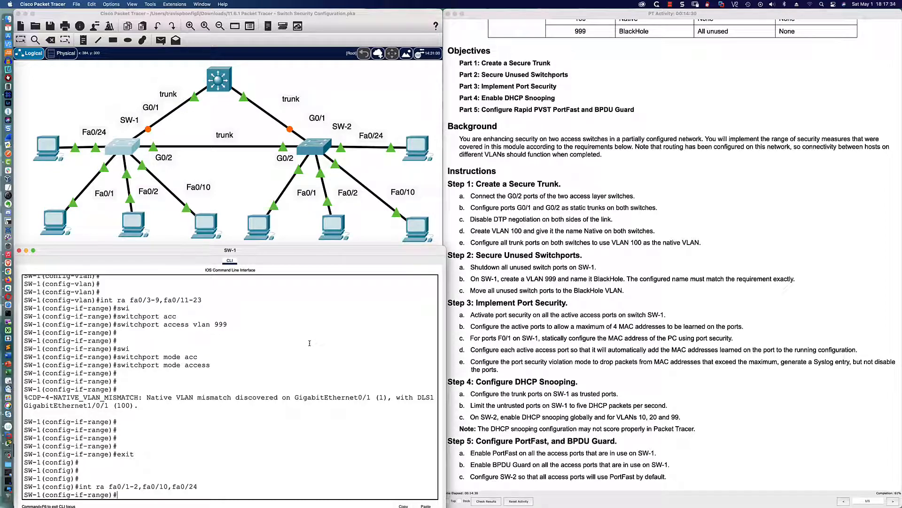
Step: Enable switchport port-security on the selected active ports
{"action": "type", "text": "swi"}
{"action": "key", "text": "Tab"}
{"action": "type", "text": "port"}
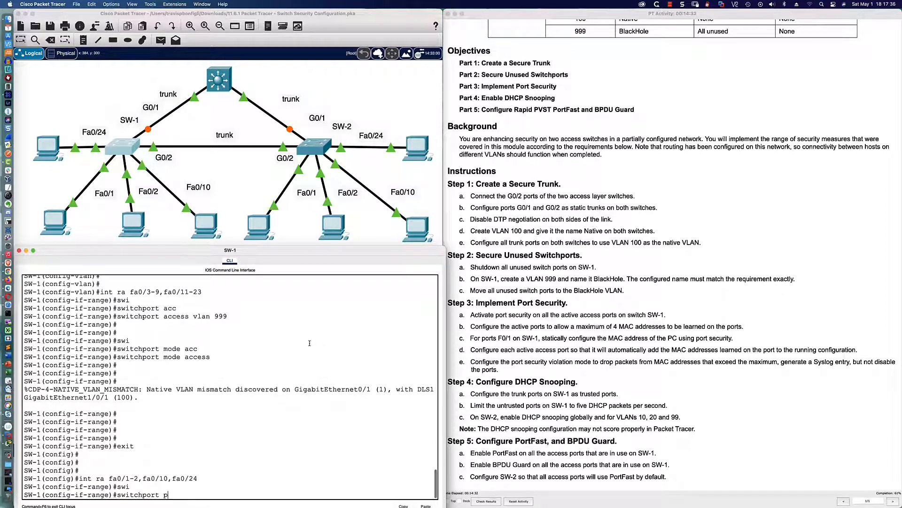
{"action": "key", "text": "Tab"}
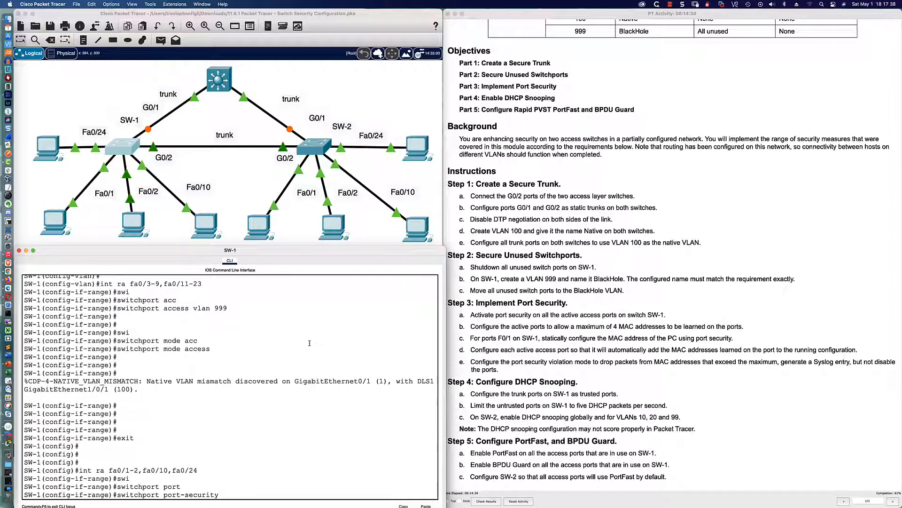
{"action": "key", "text": "Return"}
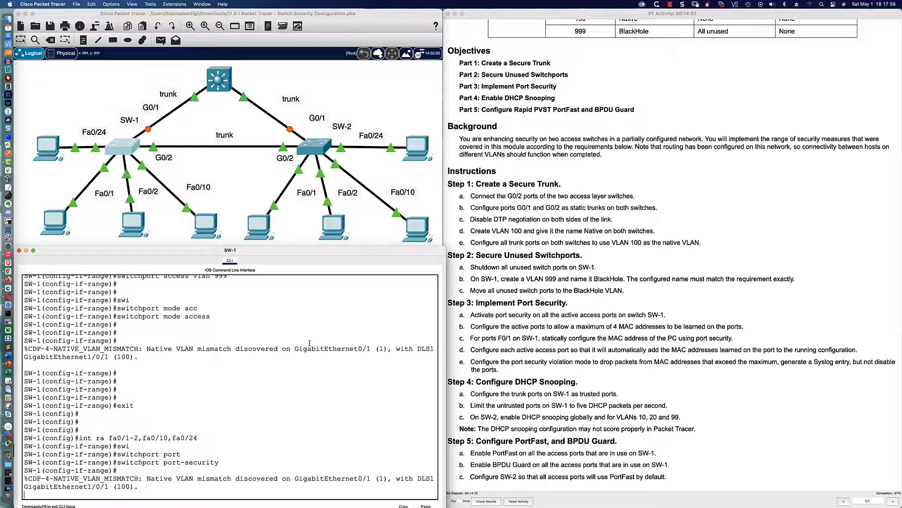
Step: Apply switchport port-security maximum 4 to the active port range
{"action": "key", "text": "Return"}
{"action": "key", "text": "Return"}
{"action": "key", "text": "Return"}
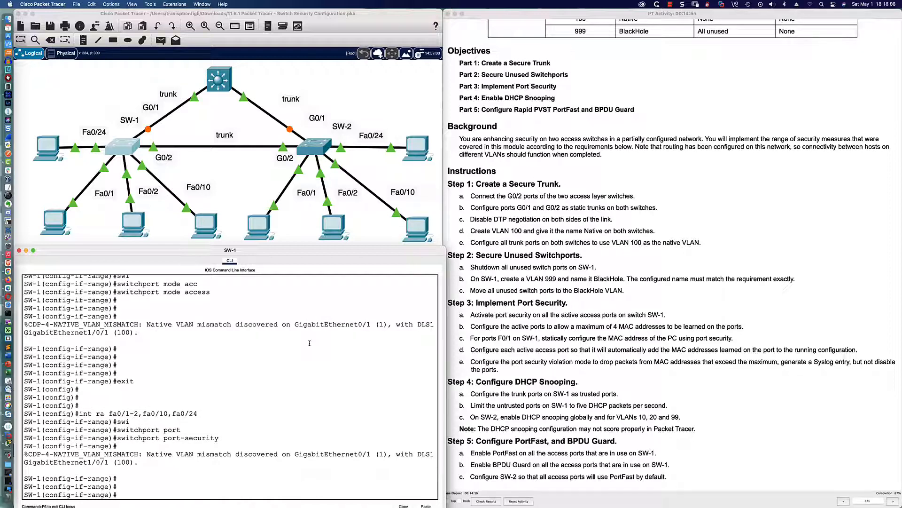
{"action": "type", "text": "swi"}
{"action": "key", "text": "Tab"}
{"action": "type", "text": "port"}
{"action": "key", "text": "Tab"}
{"action": "type", "text": "ma"}
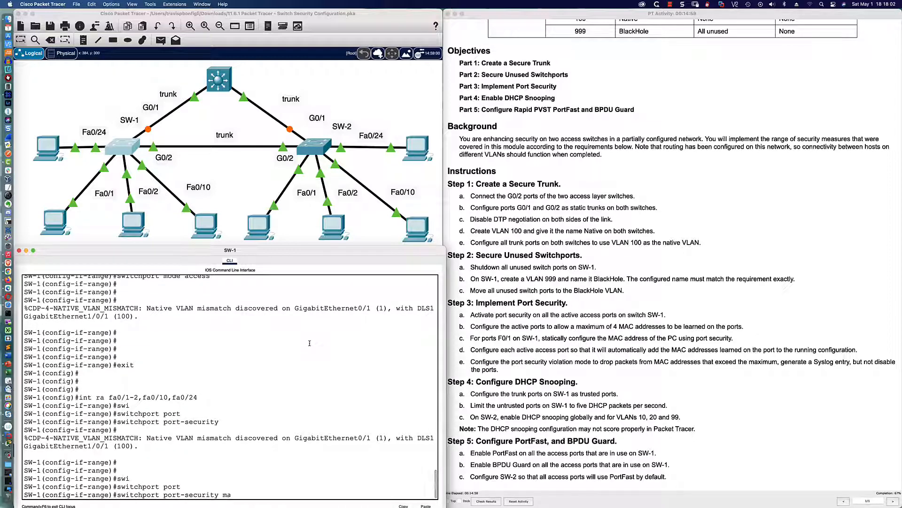
{"action": "type", "text": "x"}
{"action": "key", "text": "Tab"}
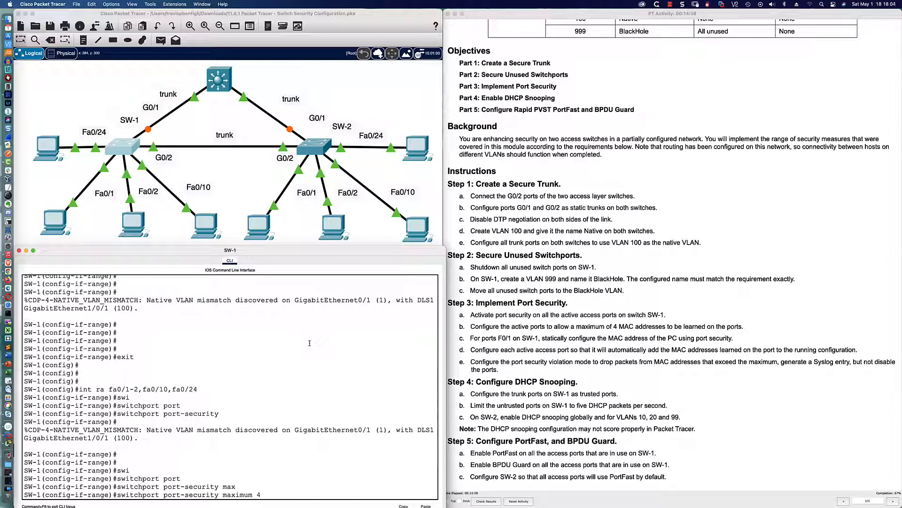
{"action": "type", "text": "4"}
{"action": "key", "text": "Return"}
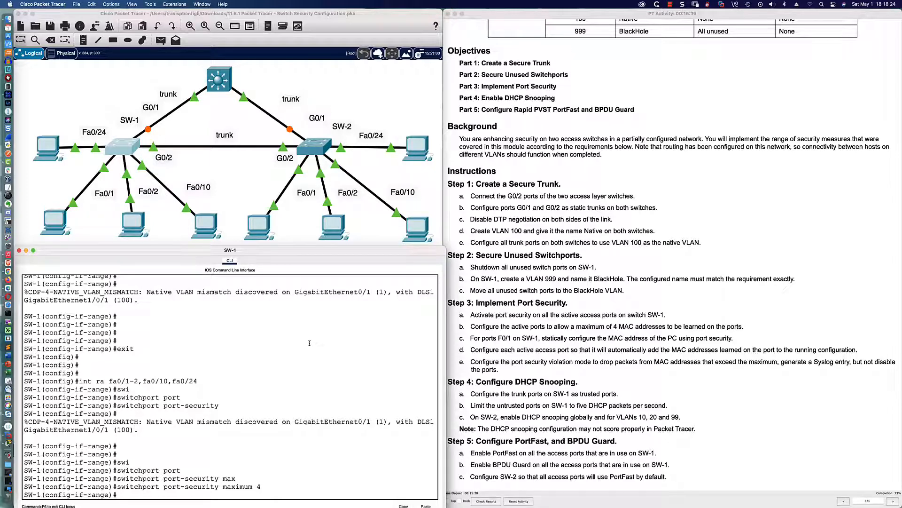
Step: Enter interface Fa0/1 and list the switchport port-security mac-address options with ?
{"action": "type", "text": "int fa0/1"}
{"action": "key", "text": "Return"}
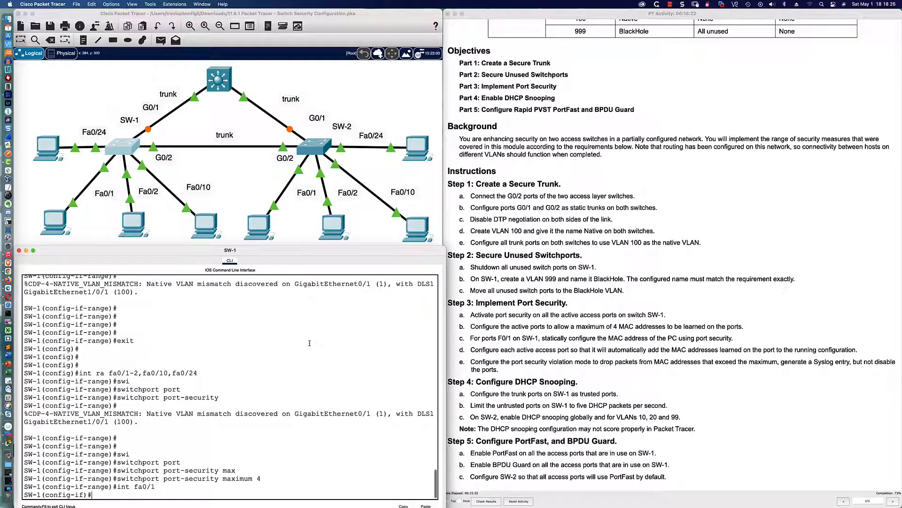
{"action": "type", "text": "swi"}
{"action": "key", "text": "Tab"}
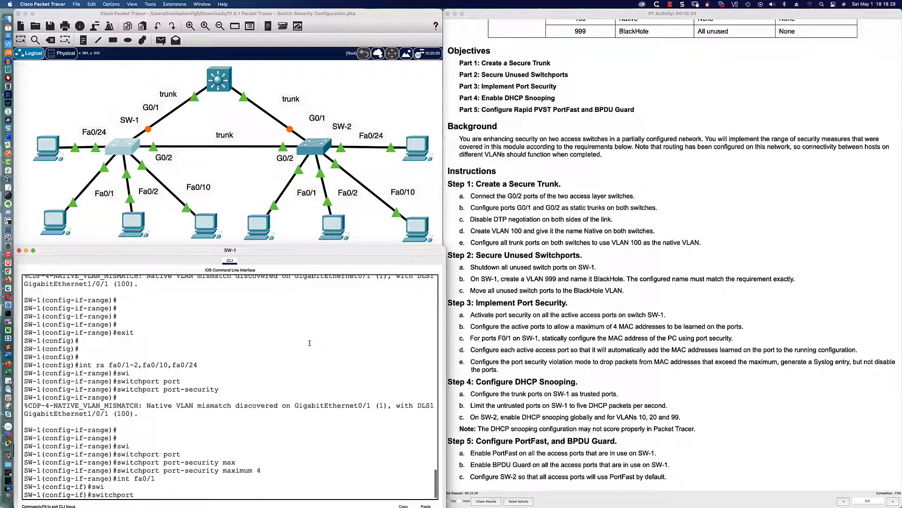
{"action": "type", "text": "port"}
{"action": "key", "text": "Tab"}
{"action": "type", "text": "mac"}
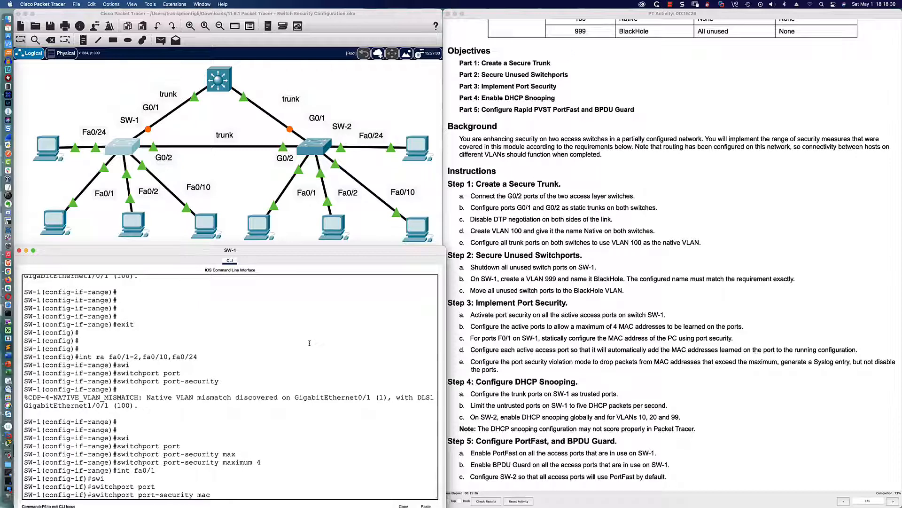
{"action": "key", "text": "Tab"}
{"action": "type", "text": "?"}
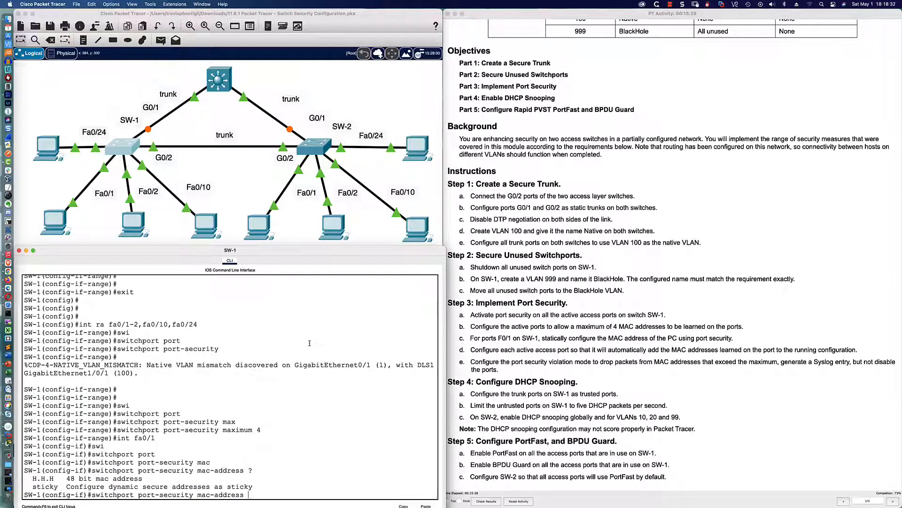
Step: Open PC1's desktop window and its Command Prompt
{"action": "left_click", "coordinate": [51, 215]}
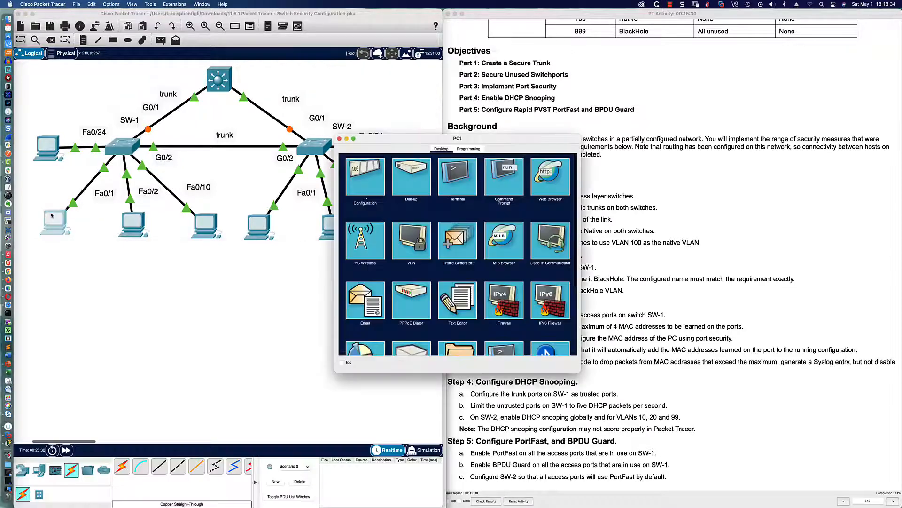
{"action": "left_click_drag", "start_coordinate": [418, 141], "coordinate": [601, 87]}
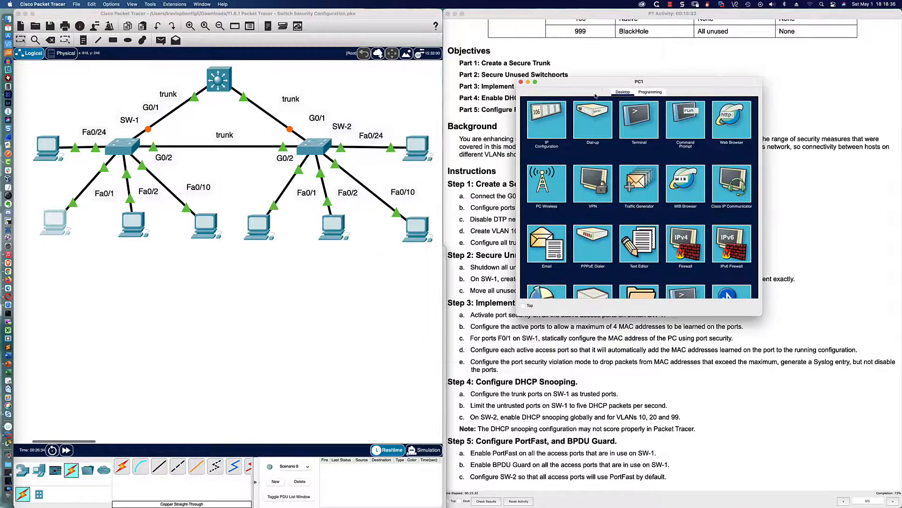
{"action": "left_click", "coordinate": [242, 202]}
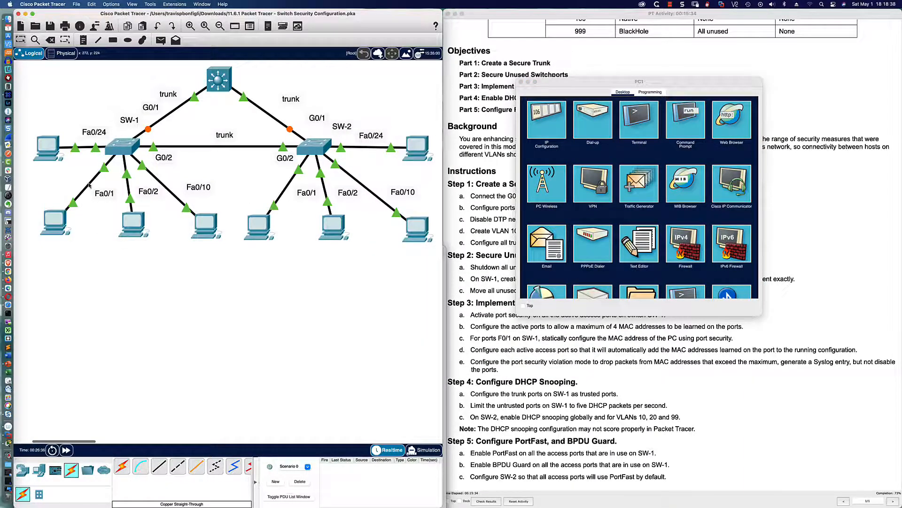
{"action": "mouse_move", "coordinate": [89, 186]}
{"action": "left_click", "coordinate": [681, 123]}
Step: Run ipconfig /all on PC1, select MAC 0010.11E8.3CBB, and return to SW-1's CLI
{"action": "type", "text": "ipconfig /a"}
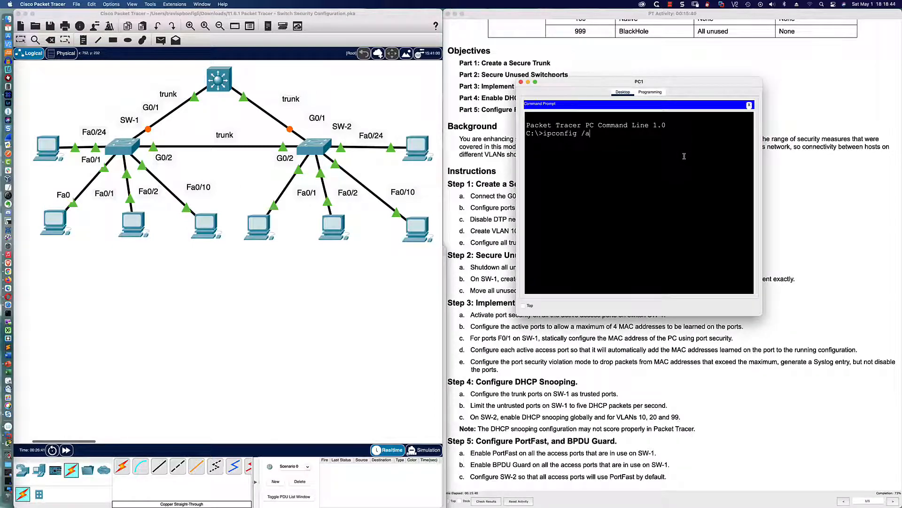
{"action": "key", "text": "BackSpace"}
{"action": "key", "text": "BackSpace"}
{"action": "key", "text": "Return"}
{"action": "key", "text": "Up"}
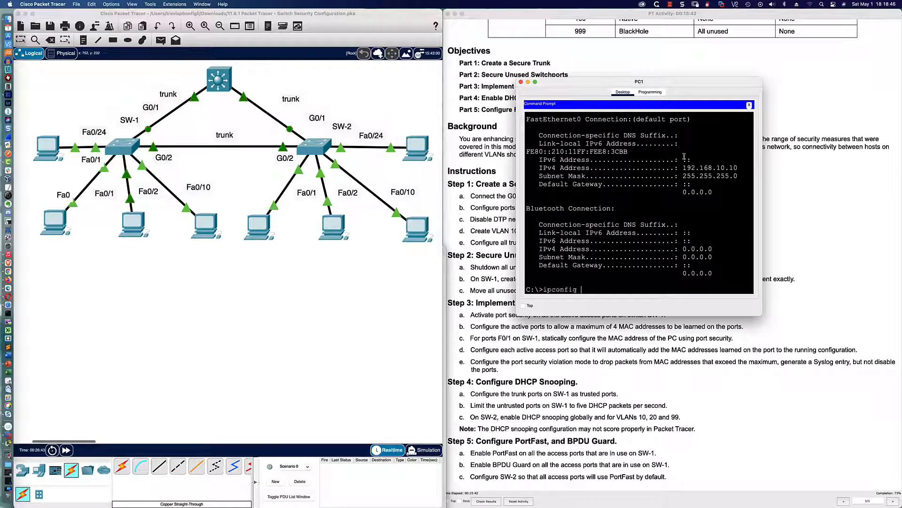
{"action": "type", "text": "/all"}
{"action": "key", "text": "Return"}
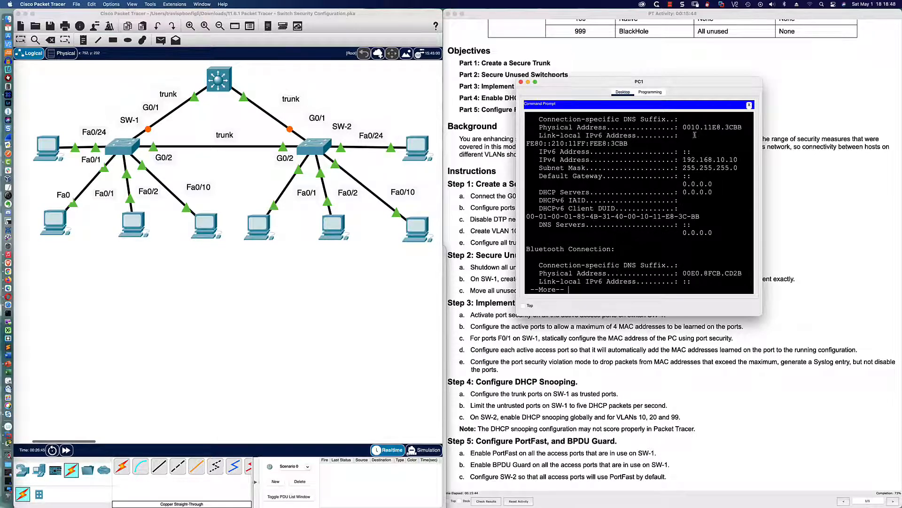
{"action": "left_click_drag", "start_coordinate": [682, 127], "coordinate": [741, 127]}
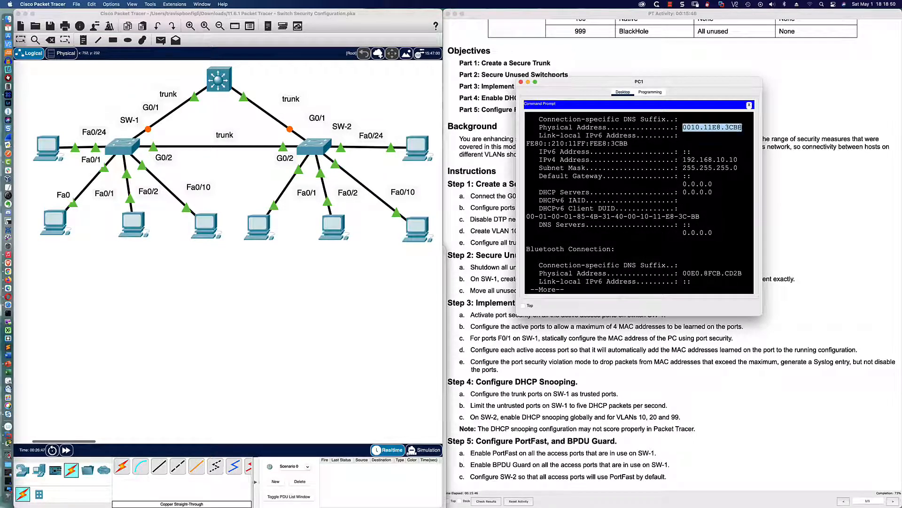
{"action": "left_click", "coordinate": [122, 147]}
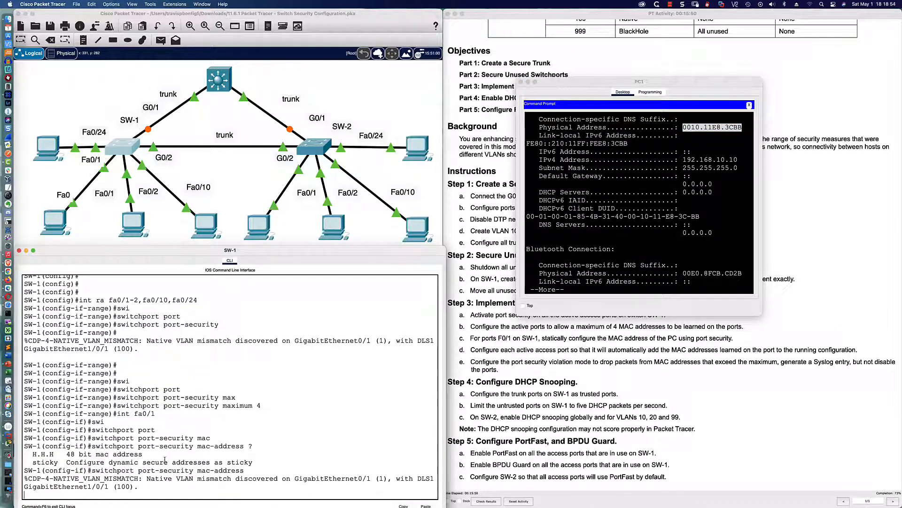
Step: Abandon the unfinished command and enable logging synchronous on line con 0
{"action": "left_click_drag", "start_coordinate": [33, 454], "coordinate": [56, 454]}
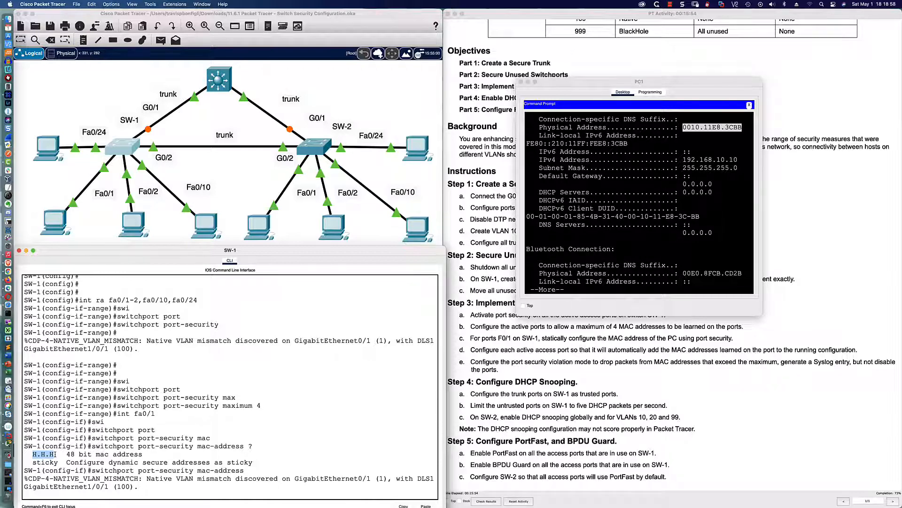
{"action": "left_click", "coordinate": [170, 489]}
{"action": "key", "text": "Return"}
{"action": "type", "text": "int"}
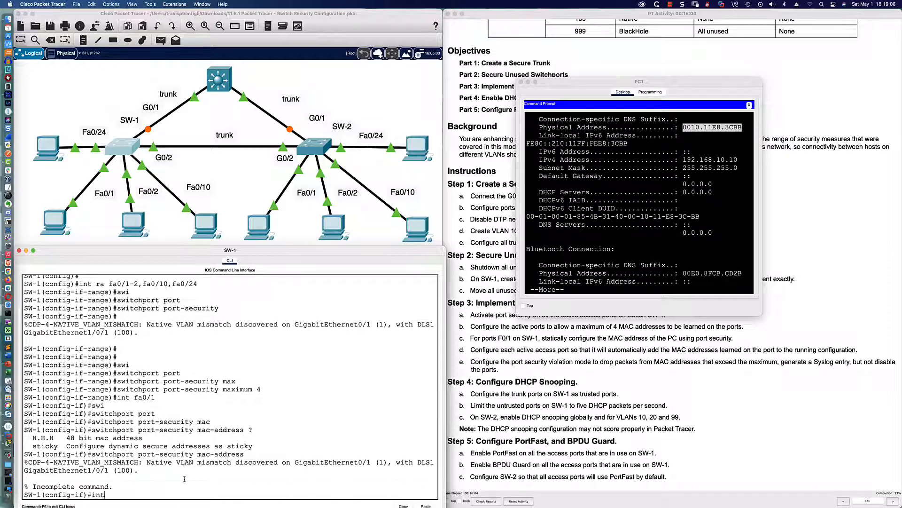
{"action": "key", "text": "BackSpace"}
{"action": "key", "text": "BackSpace"}
{"action": "type", "text": "line con 0"}
{"action": "key", "text": "Return"}
{"action": "type", "text": "logg sy"}
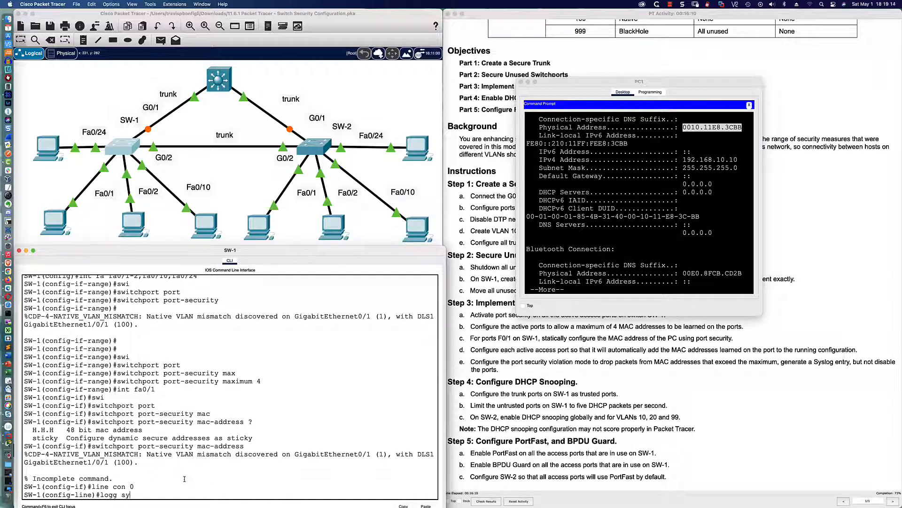
{"action": "type", "text": "nc"}
{"action": "key", "text": "Return"}
Step: On Fa0/1, set static port-security MAC address 0010.11e8.3cbb
{"action": "key", "text": "Return"}
{"action": "key", "text": "Return"}
{"action": "key", "text": "Return"}
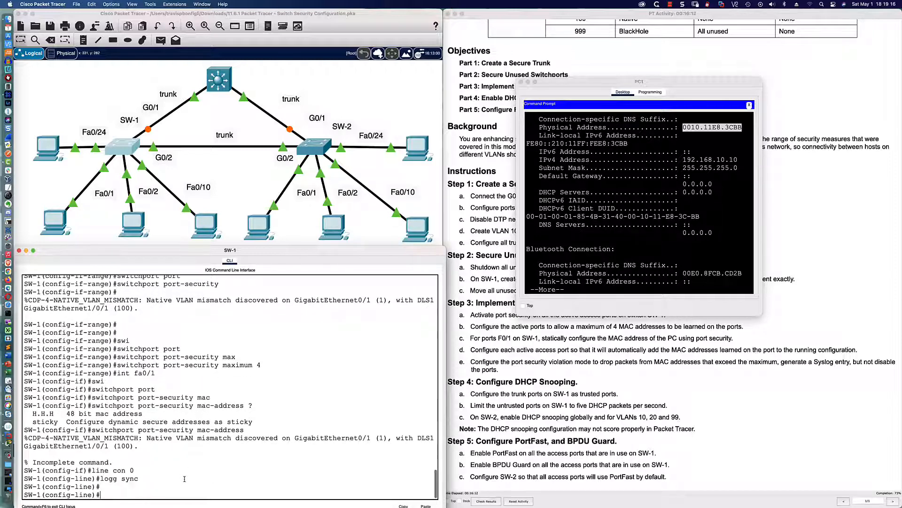
{"action": "type", "text": "int fa0/1"}
{"action": "key", "text": "Return"}
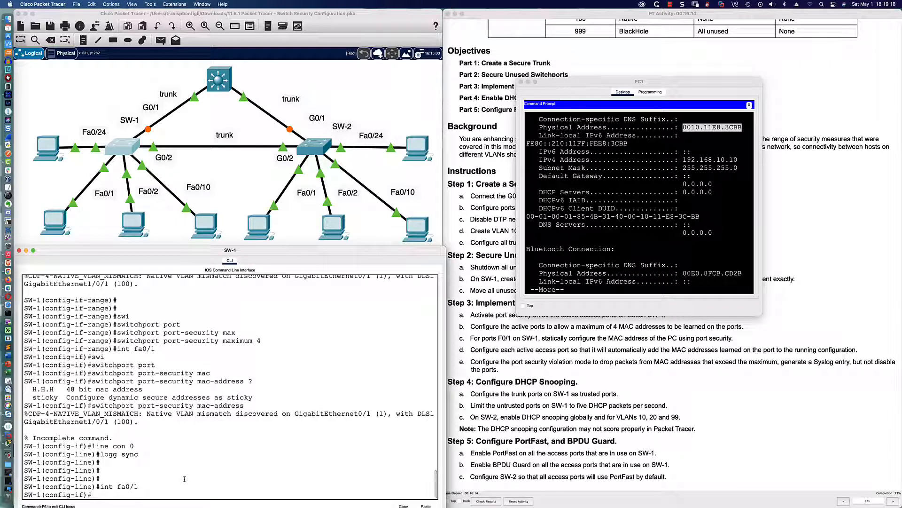
{"action": "type", "text": "swi"}
{"action": "key", "text": "Tab"}
{"action": "type", "text": "port"}
{"action": "key", "text": "Tab"}
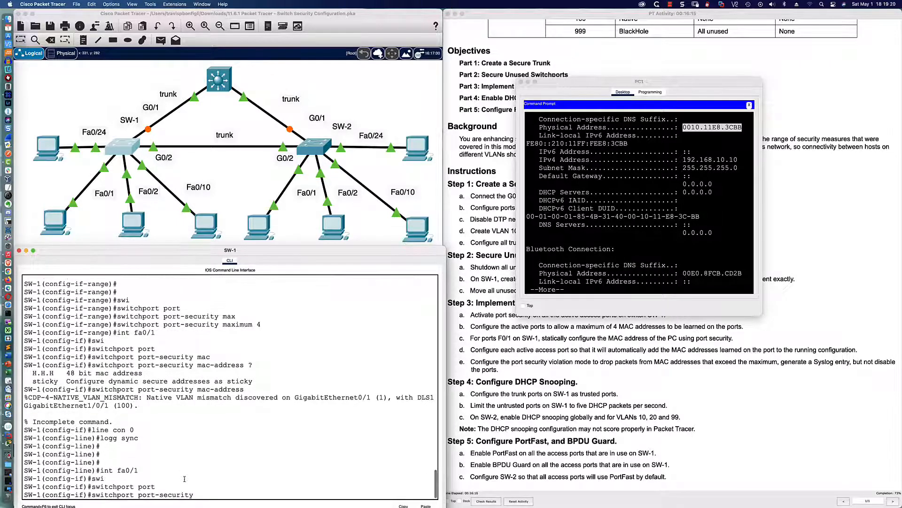
{"action": "type", "text": "mac"}
{"action": "key", "text": "Tab"}
{"action": "type", "text": "?"}
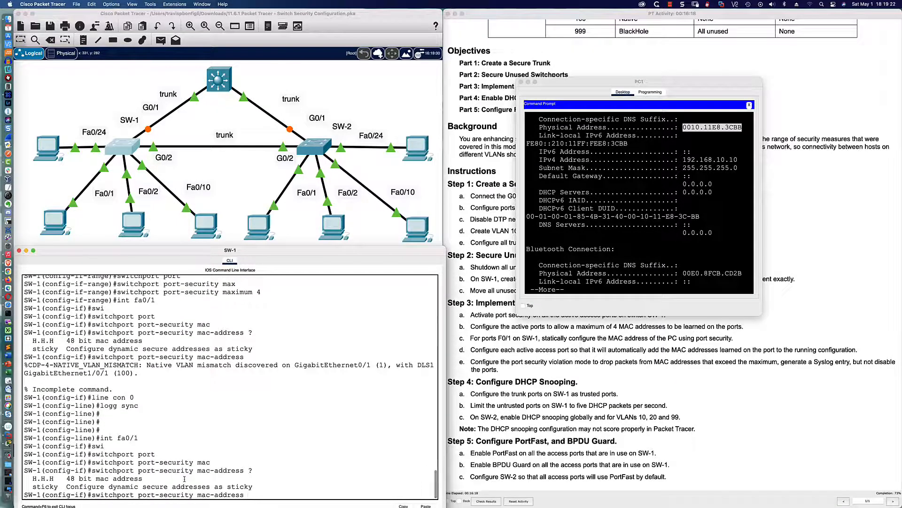
{"action": "type", "text": "0010.11e8.3cbb"}
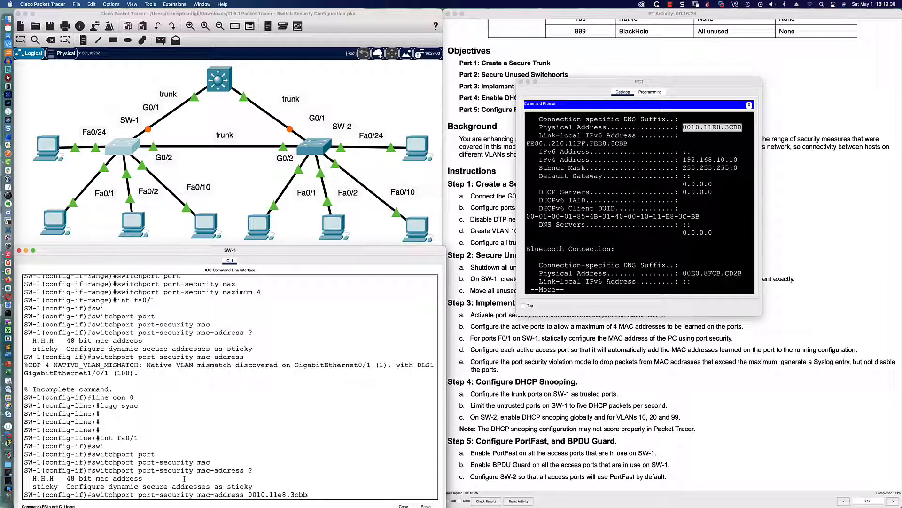
{"action": "key", "text": "Return"}
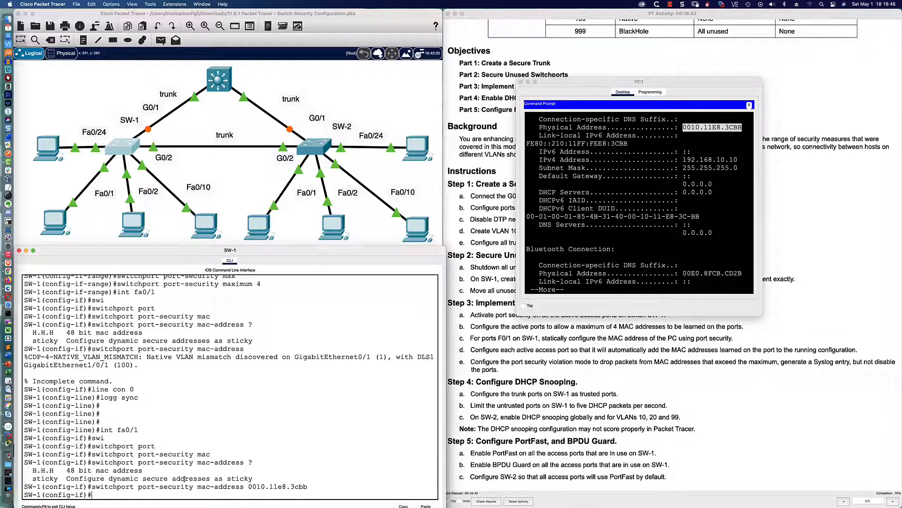
{"action": "key", "text": "Return"}
{"action": "key", "text": "Return"}
{"action": "key", "text": "Return"}
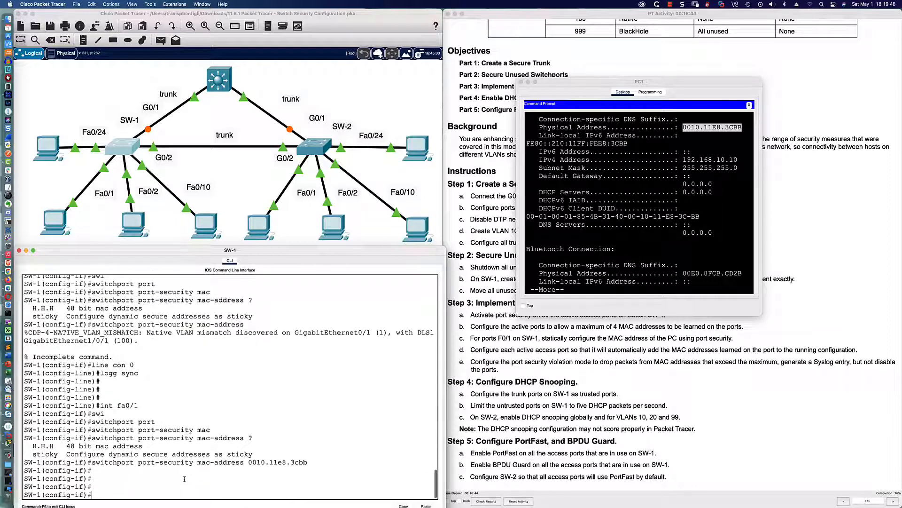
{"action": "left_click", "coordinate": [471, 332]}
{"action": "left_click_drag", "start_coordinate": [479, 327], "coordinate": [731, 324]}
{"action": "left_click_drag", "start_coordinate": [472, 339], "coordinate": [730, 339]}
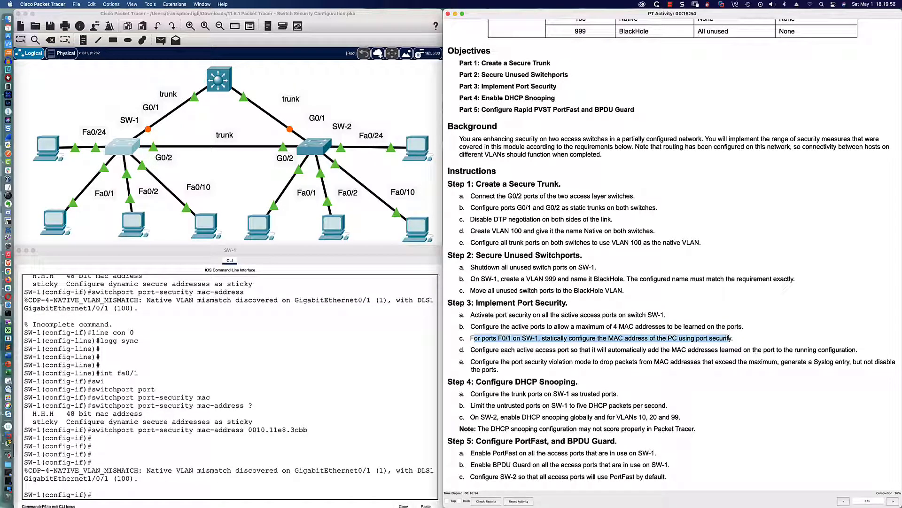
{"action": "left_click", "coordinate": [477, 359]}
{"action": "left_click_drag", "start_coordinate": [470, 350], "coordinate": [687, 350]}
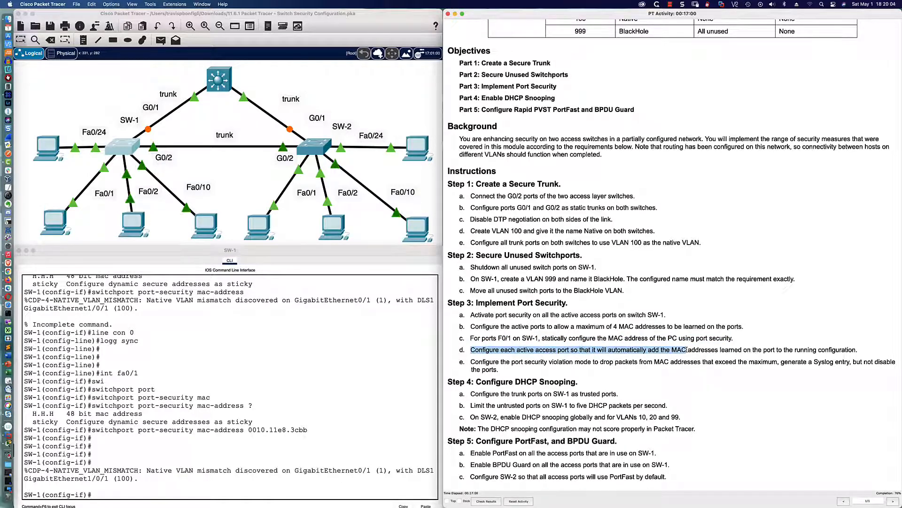
{"action": "left_click", "coordinate": [293, 388]}
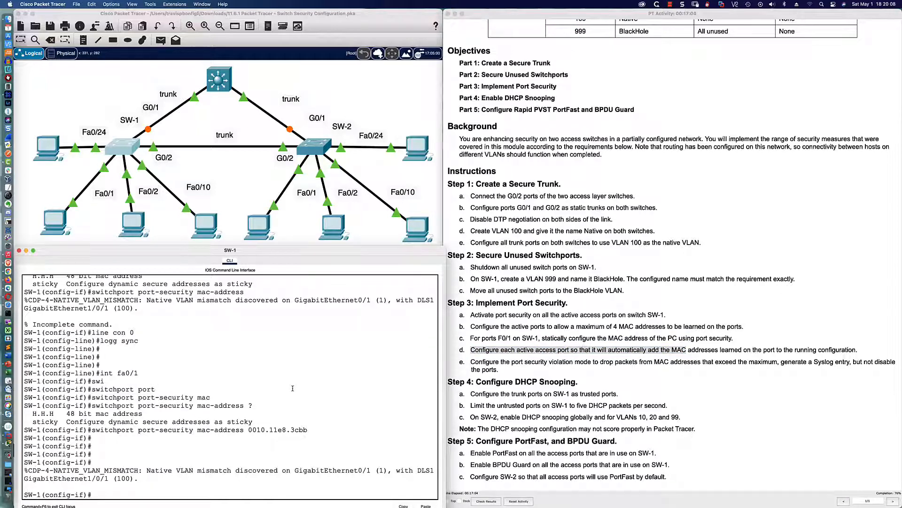
{"action": "key", "text": "Return"}
{"action": "key", "text": "Return"}
{"action": "key", "text": "Return"}
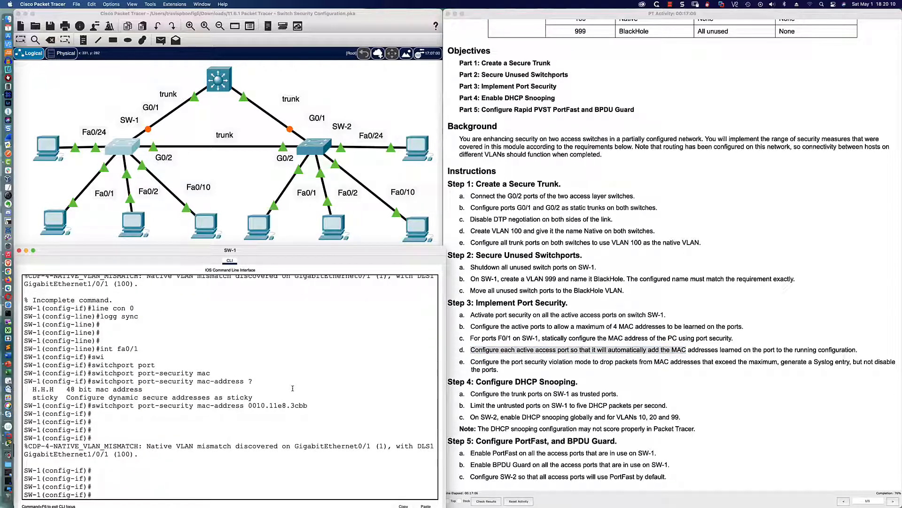
{"action": "type", "text": "int ra fa0/2,fa0/"}
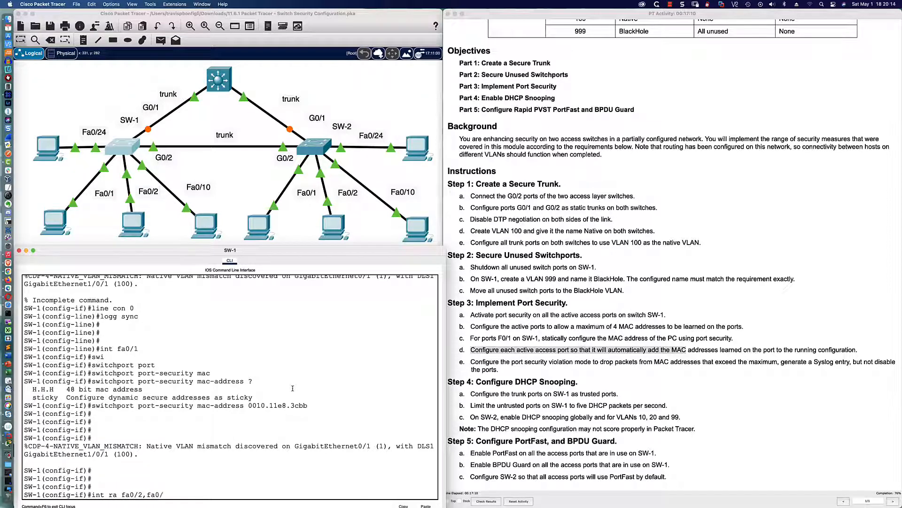
{"action": "type", "text": "10,fa0"}
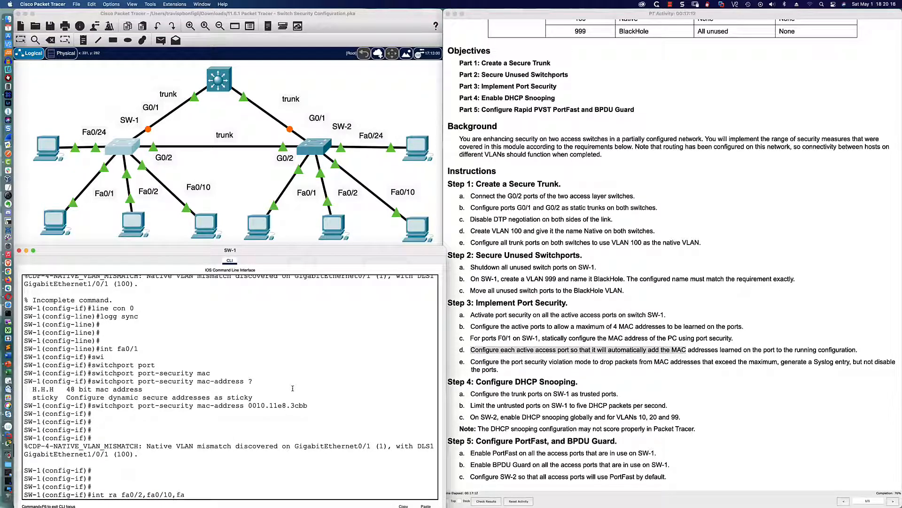
{"action": "type", "text": "/24"}
Step: Enable port-security mac-address sticky on Fa0/2, Fa0/10 and Fa0/24, then begin the next port range
{"action": "key", "text": "Return"}
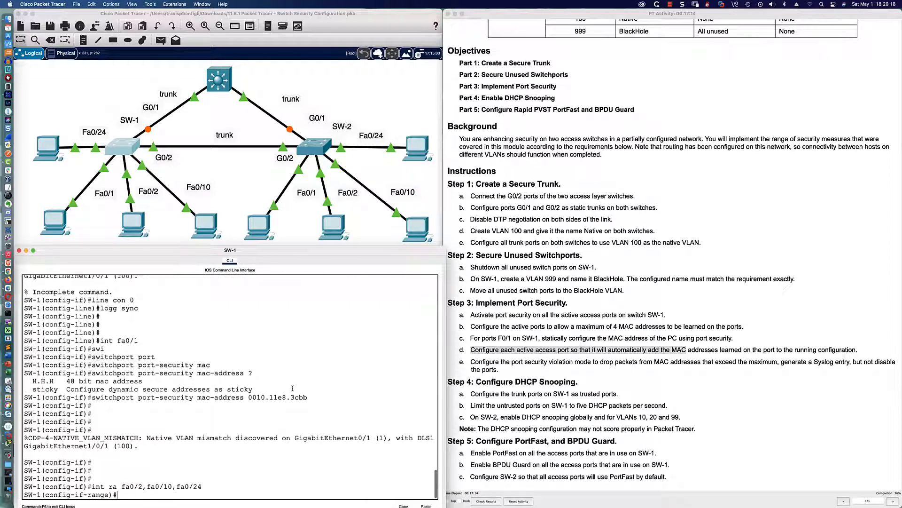
{"action": "type", "text": "swi"}
{"action": "key", "text": "Tab"}
{"action": "type", "text": "port"}
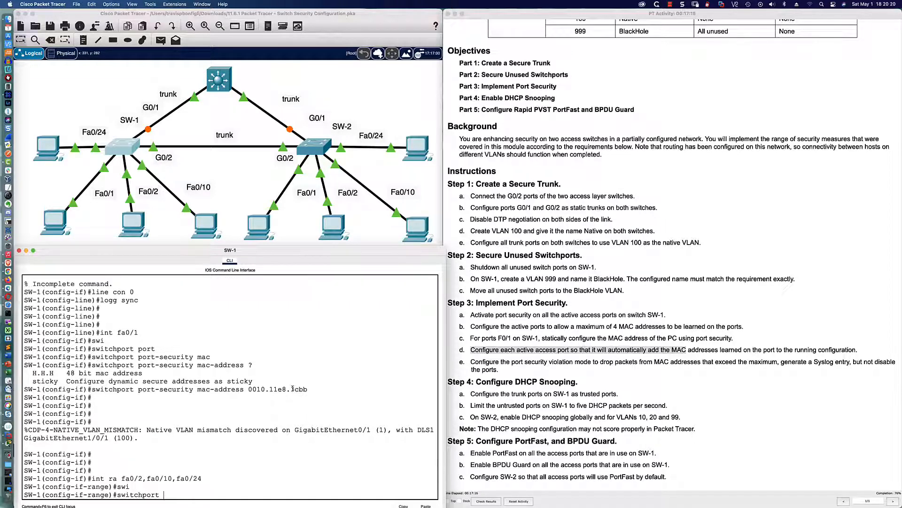
{"action": "key", "text": "Tab"}
{"action": "type", "text": "mac"}
{"action": "key", "text": "Tab"}
{"action": "type", "text": "stick"}
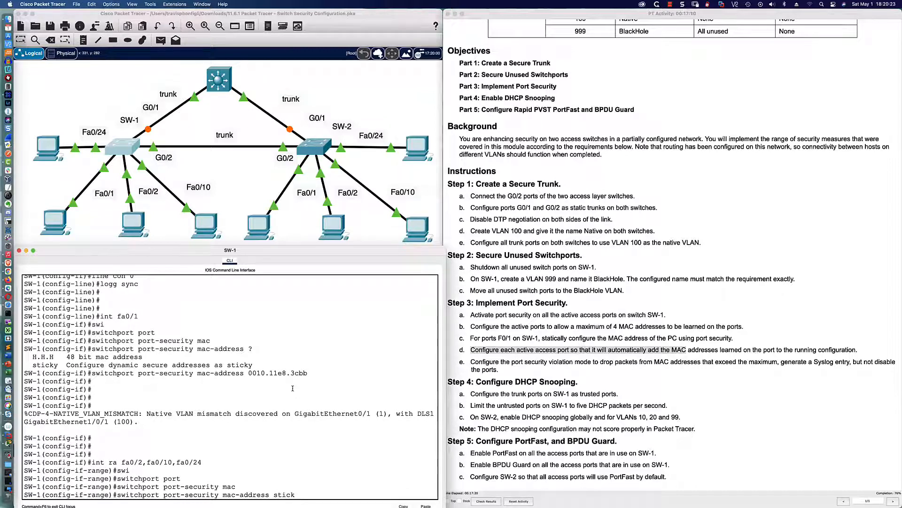
{"action": "key", "text": "Return"}
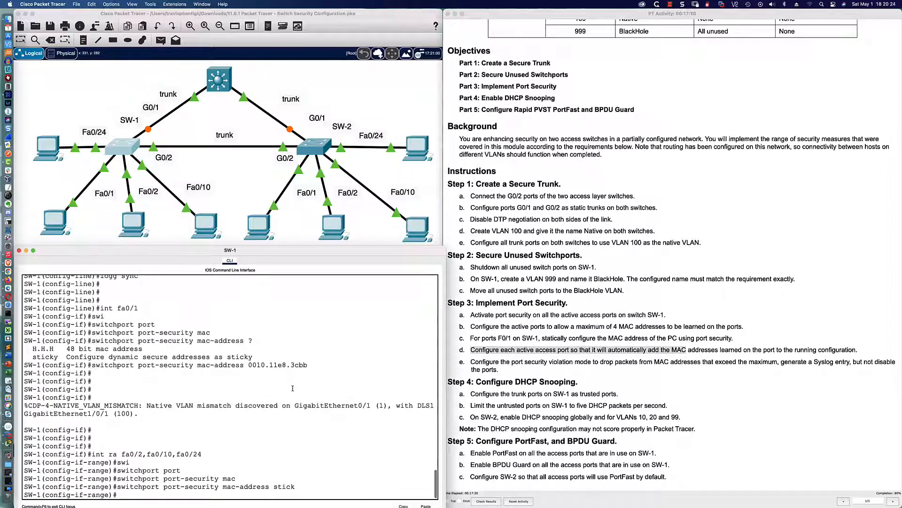
{"action": "key", "text": "Return"}
{"action": "key", "text": "Return"}
{"action": "key", "text": "Return"}
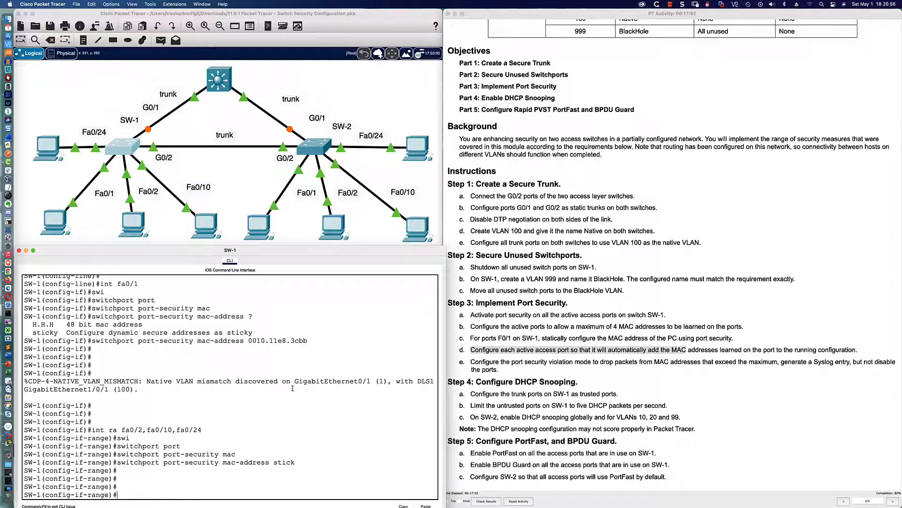
{"action": "key", "text": "Return"}
{"action": "key", "text": "Return"}
{"action": "key", "text": "Return"}
{"action": "type", "text": "int"}
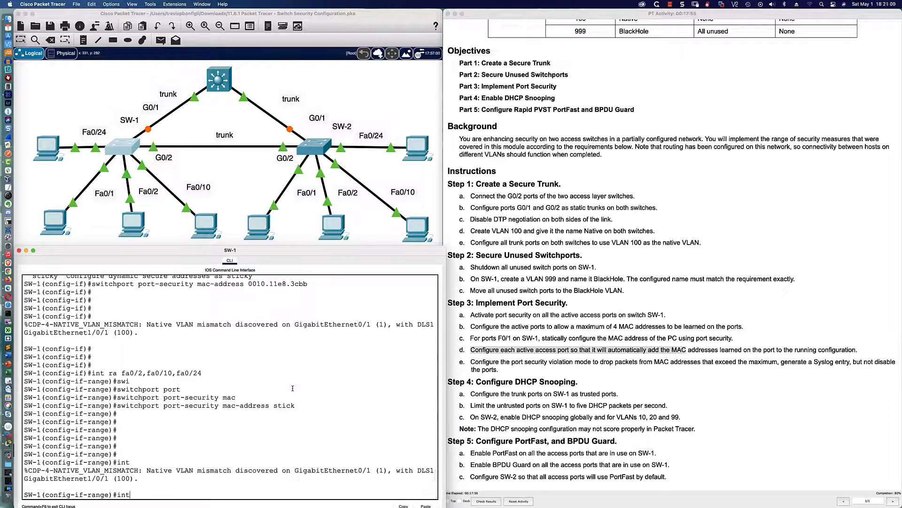
{"action": "type", "text": " ra fa0/1-2,fa0/10/fa0/24"}
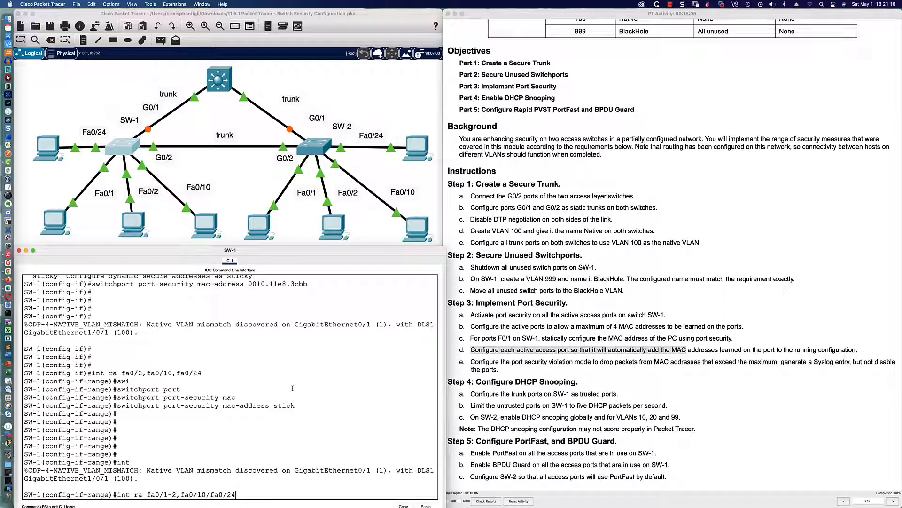
Step: Correct the separator and enter interface range fa0/1-2,fa0/10,fa0/24
{"action": "key", "text": "Left"}
{"action": "key", "text": "Left"}
{"action": "key", "text": "Left"}
{"action": "key", "text": "Left"}
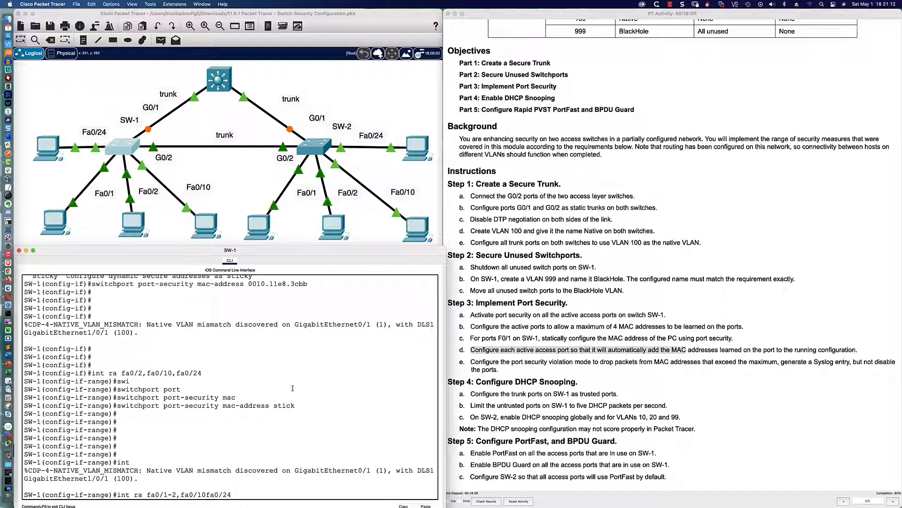
{"action": "key", "text": "BackSpace"}
{"action": "type", "text": ","}
{"action": "key", "text": "Return"}
Step: Apply 'switchport port-security violation restrict' to the selected SW-1 ports
{"action": "type", "text": "swi"}
{"action": "key", "text": "Tab"}
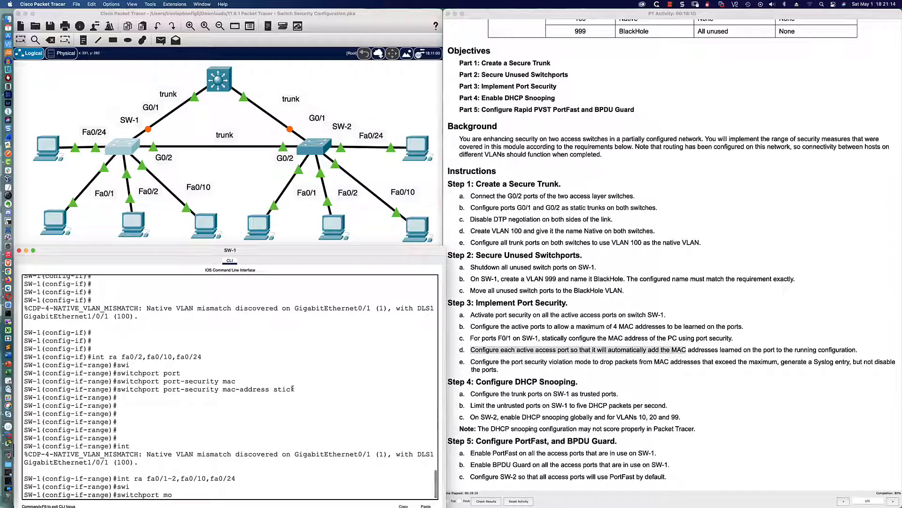
{"action": "type", "text": "port"}
{"action": "key", "text": "Tab"}
{"action": "type", "text": "v"}
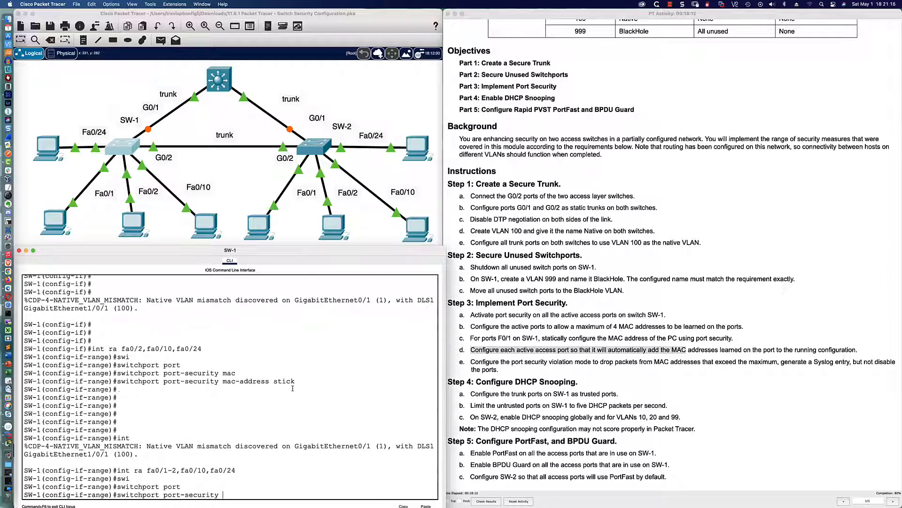
{"action": "type", "text": "i"}
{"action": "key", "text": "Tab"}
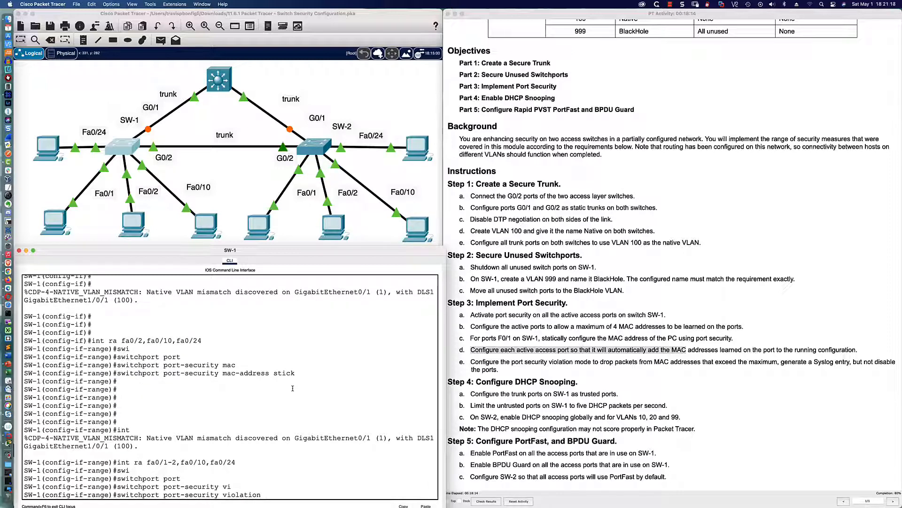
{"action": "type", "text": "?rest"}
{"action": "key", "text": "Tab"}
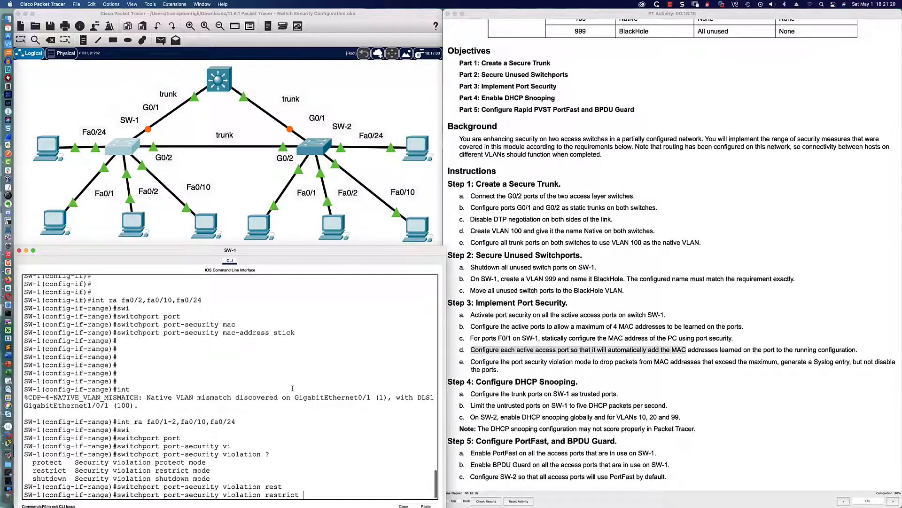
{"action": "key", "text": "Return"}
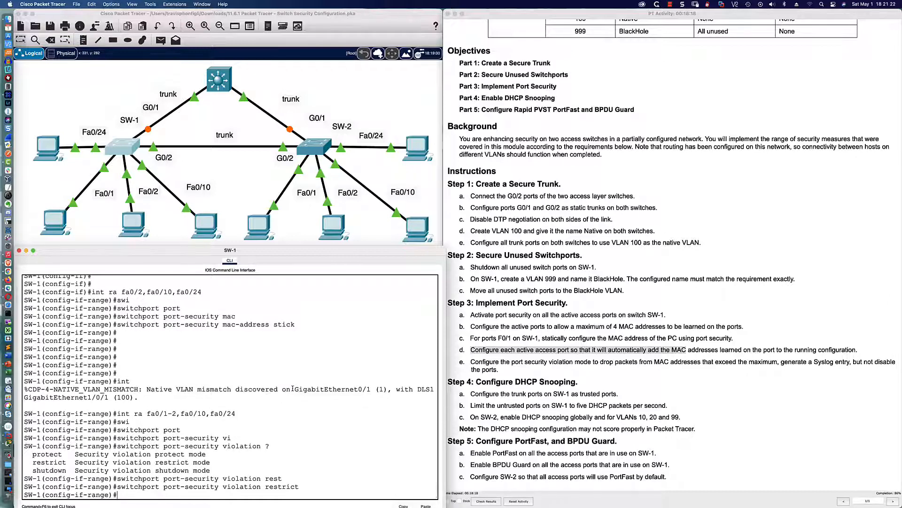
{"action": "key", "text": "Return"}
{"action": "key", "text": "Return"}
{"action": "key", "text": "Return"}
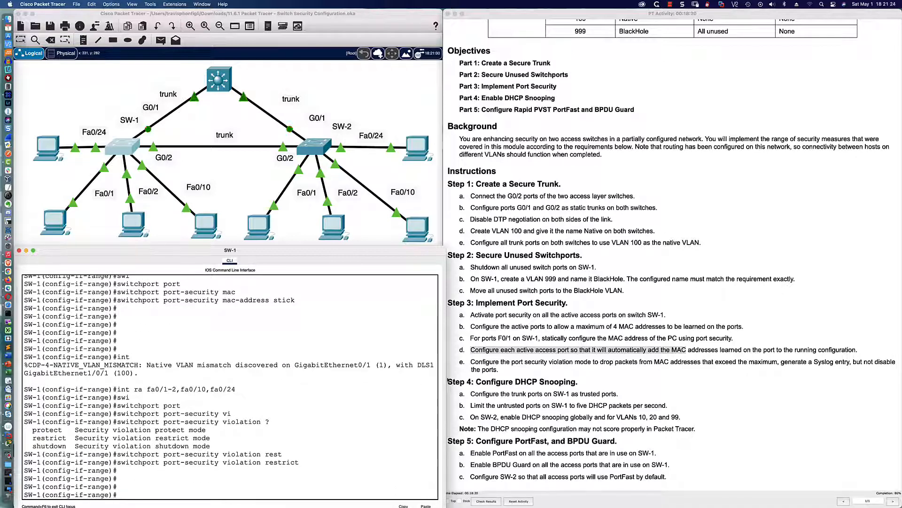
{"action": "left_click", "coordinate": [495, 379]}
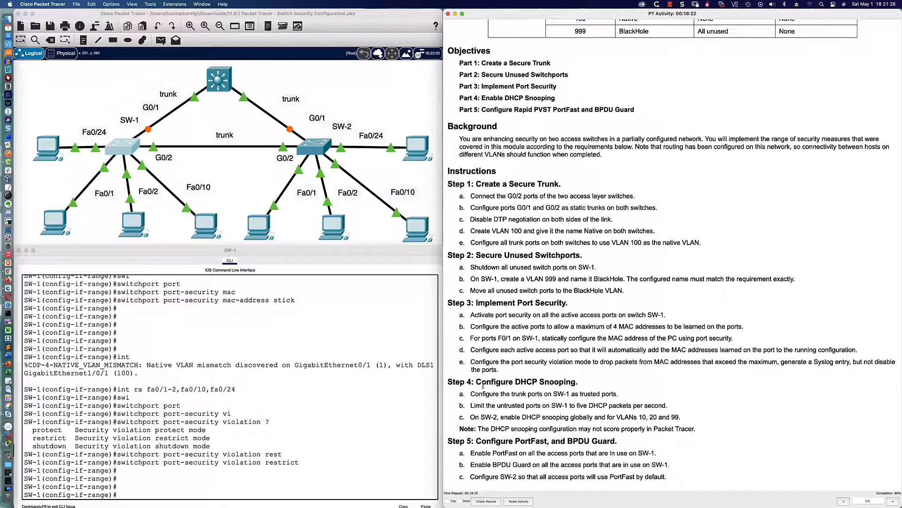
{"action": "left_click_drag", "start_coordinate": [476, 382], "coordinate": [686, 428]}
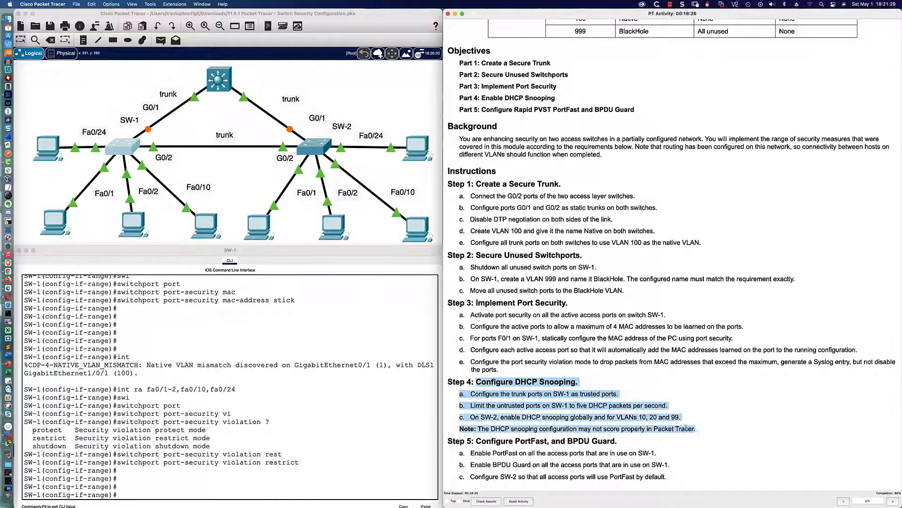
{"action": "left_click", "coordinate": [540, 429]}
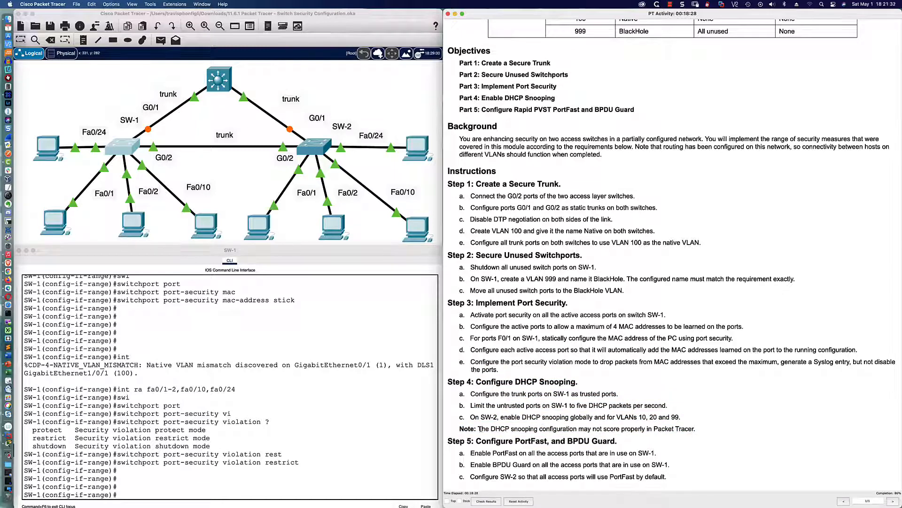
{"action": "left_click_drag", "start_coordinate": [482, 429], "coordinate": [695, 431]}
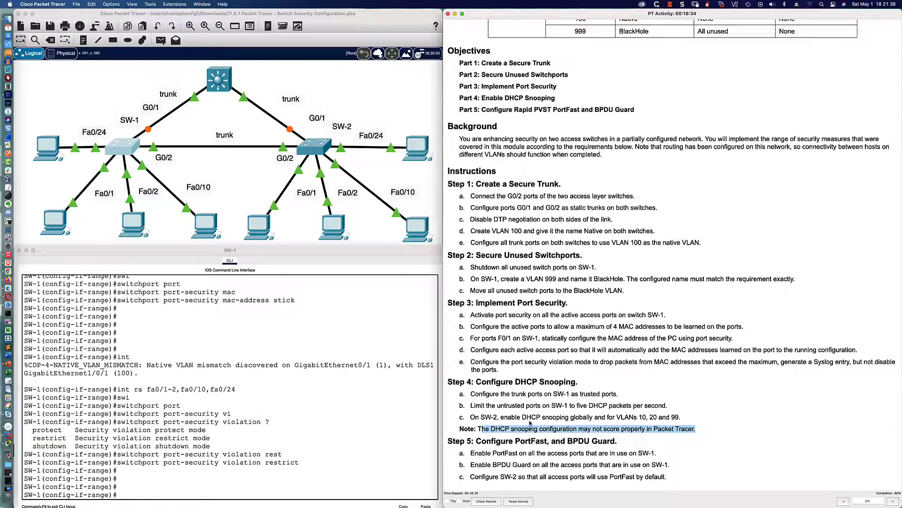
{"action": "left_click", "coordinate": [530, 422]}
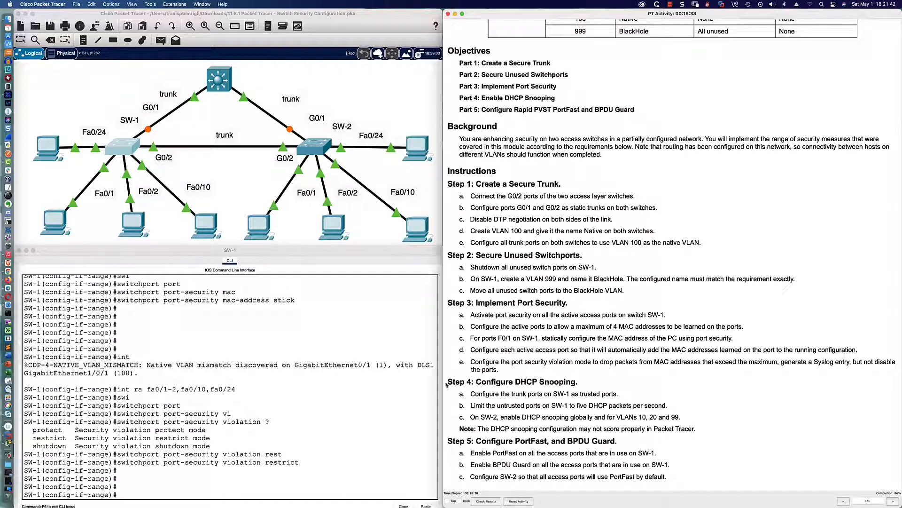
{"action": "left_click_drag", "start_coordinate": [447, 382], "coordinate": [700, 428]}
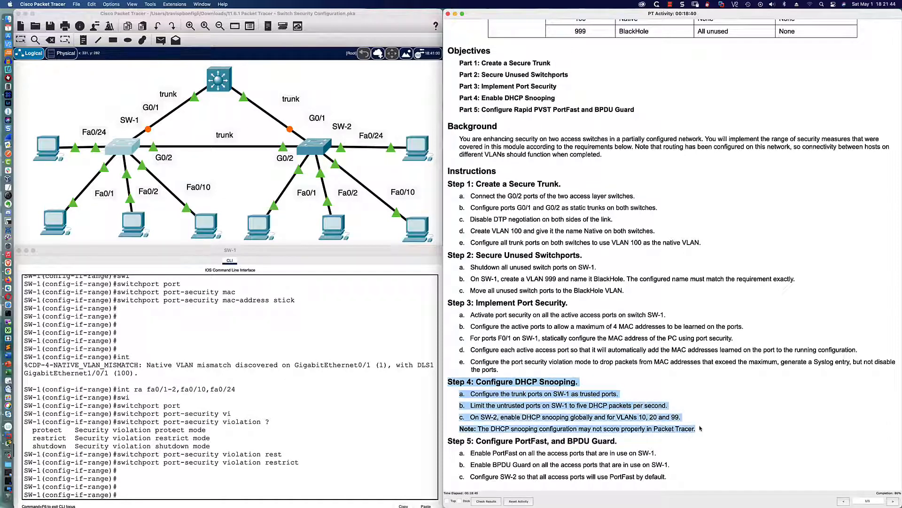
{"action": "left_click", "coordinate": [462, 450]}
{"action": "left_click_drag", "start_coordinate": [448, 441], "coordinate": [675, 475]}
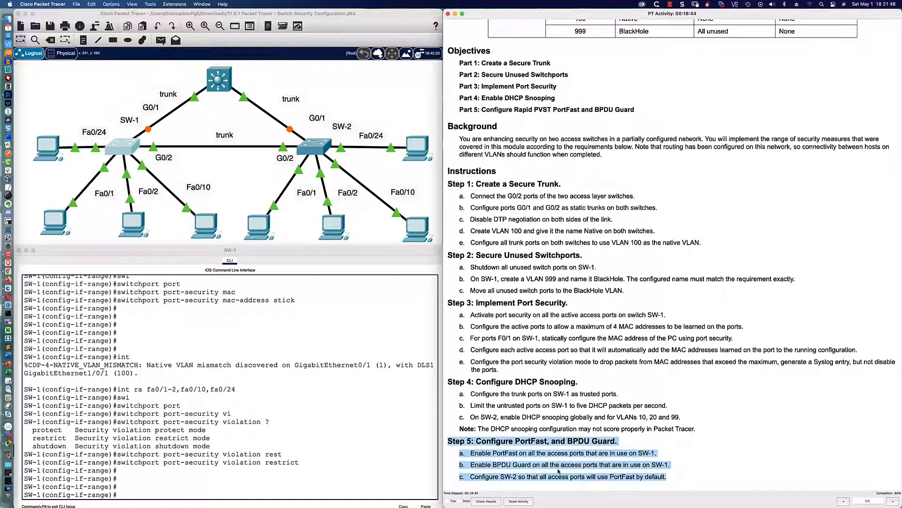
{"action": "left_click", "coordinate": [534, 454]}
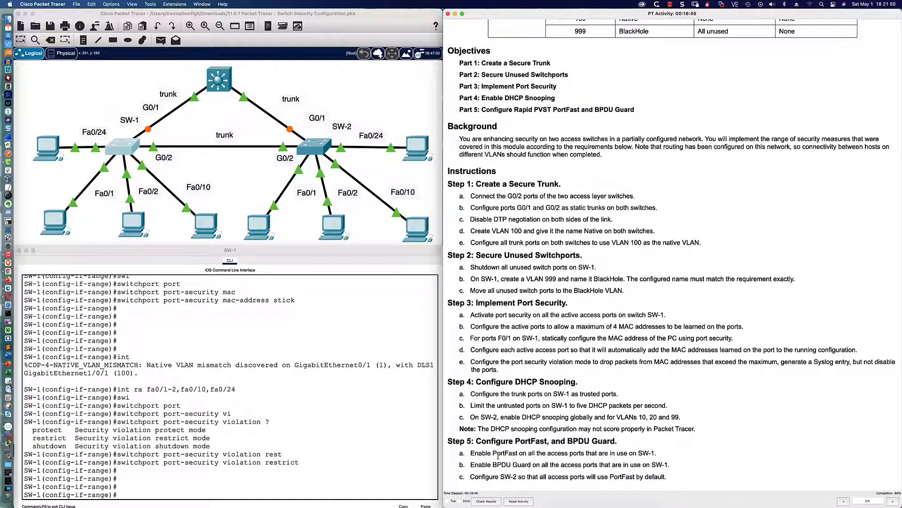
{"action": "left_click", "coordinate": [394, 454]}
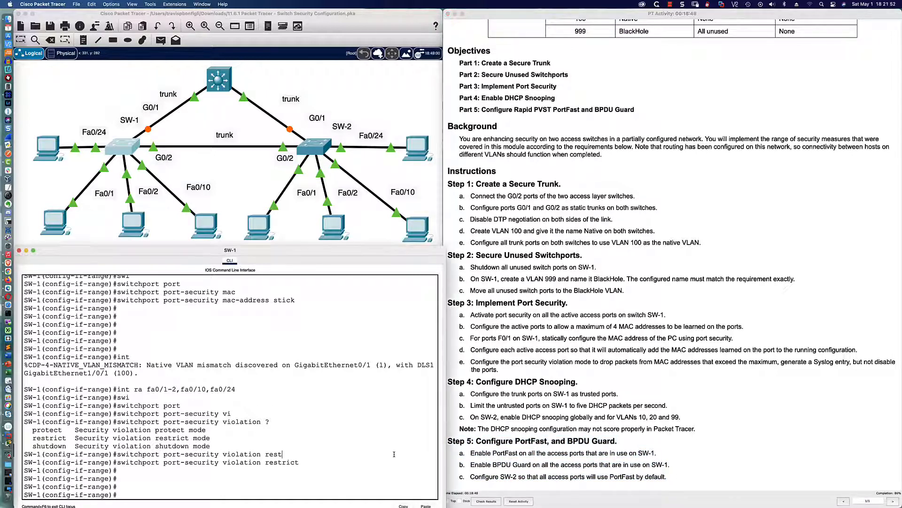
Step: Enable 'spanning-tree portfast' on SW-1's active port range
{"action": "key", "text": "Return"}
{"action": "key", "text": "Return"}
{"action": "key", "text": "Return"}
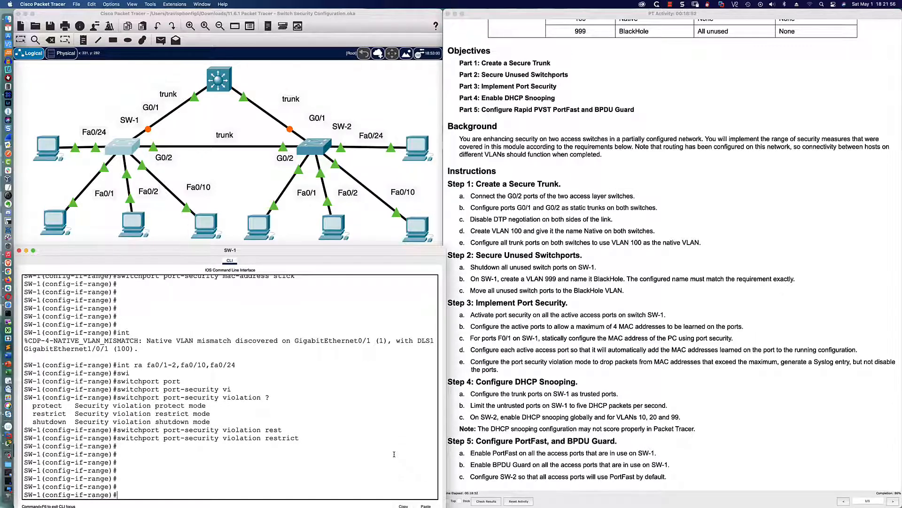
{"action": "type", "text": "sp"}
{"action": "key", "text": "Tab"}
{"action": "type", "text": "a"}
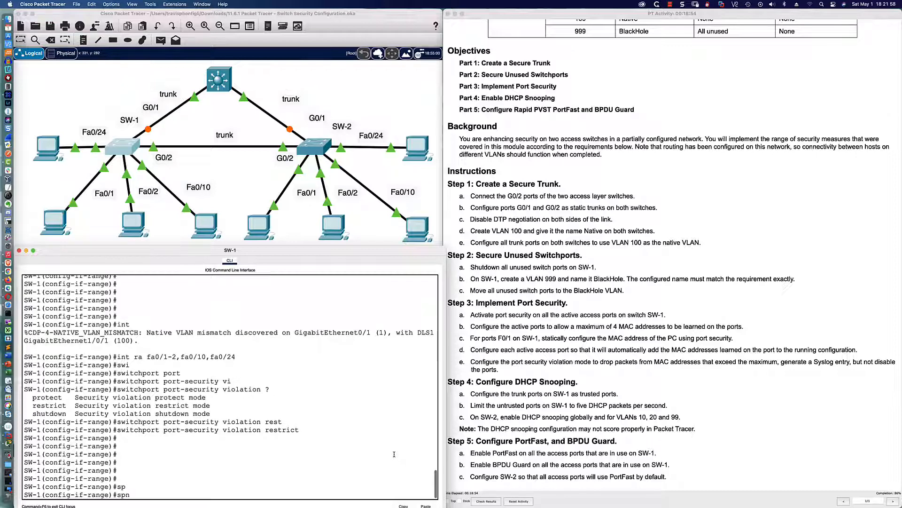
{"action": "type", "text": "n"}
{"action": "key", "text": "Tab"}
{"action": "type", "text": "port"}
{"action": "key", "text": "Tab"}
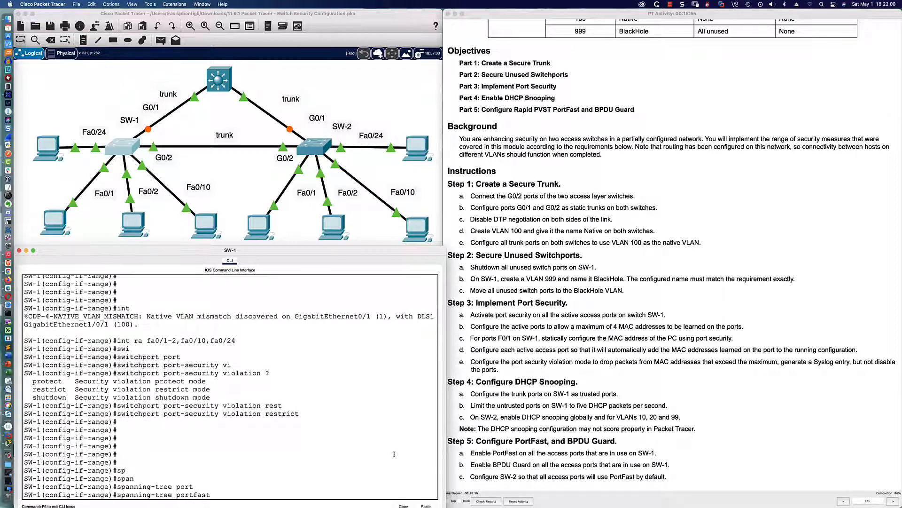
{"action": "key", "text": "Return"}
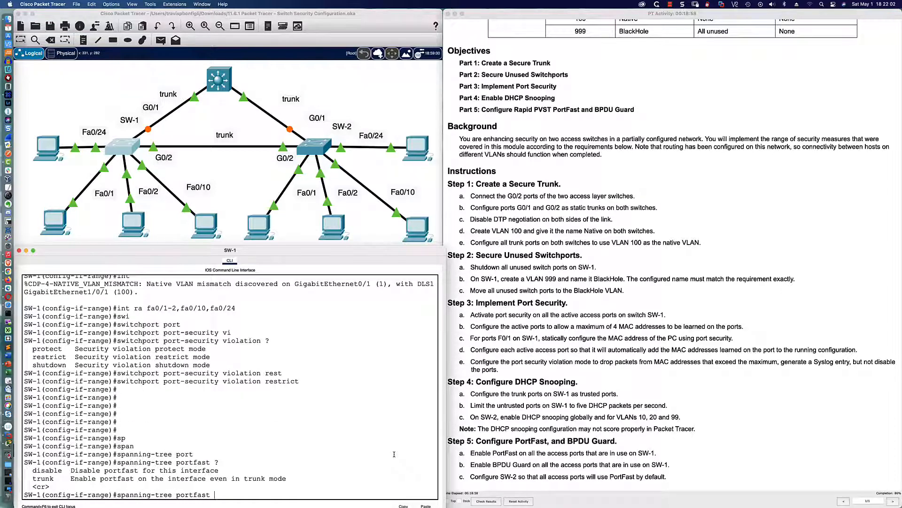
{"action": "key", "text": "Return"}
{"action": "key", "text": "Return"}
{"action": "key", "text": "Return"}
{"action": "key", "text": "Return"}
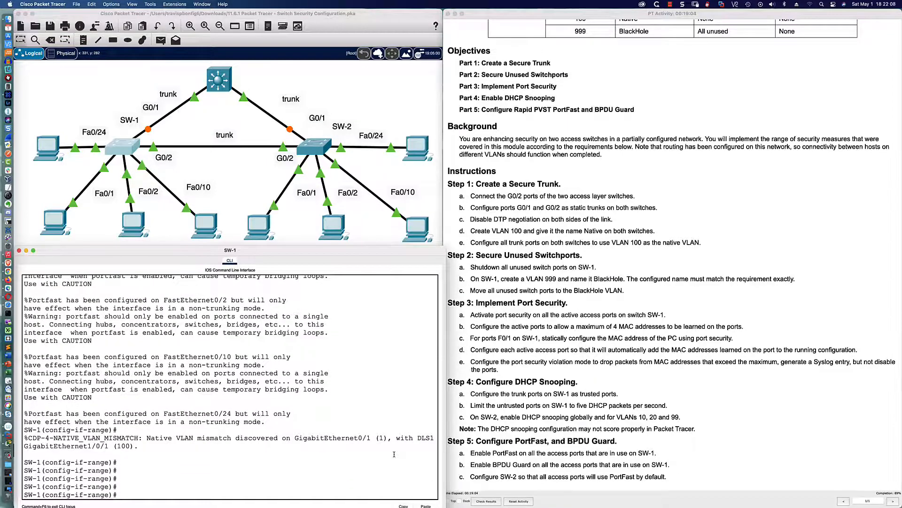
Step: Enable 'spanning-tree bpduguard enable' on the same SW-1 port range
{"action": "type", "text": "sp"}
{"action": "key", "text": "Tab"}
{"action": "type", "text": "a"}
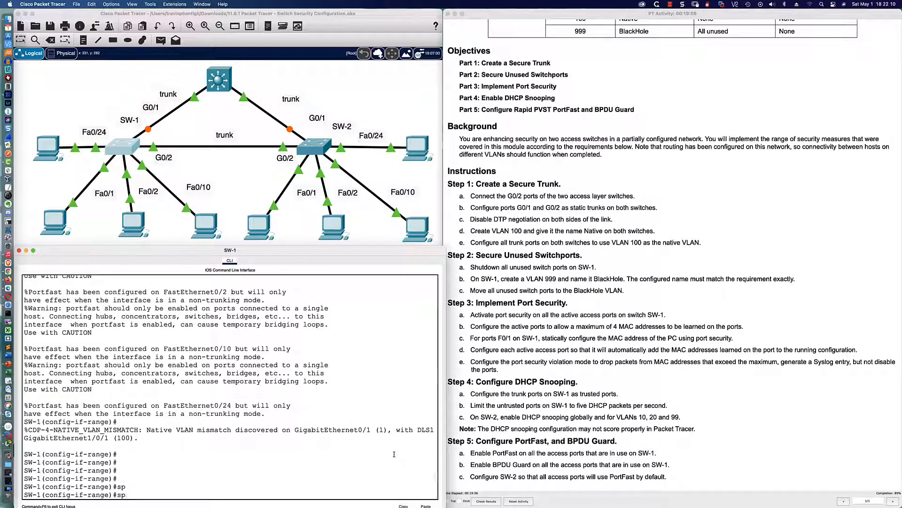
{"action": "key", "text": "Tab"}
{"action": "type", "text": "bpdu"}
{"action": "key", "text": "Tab"}
{"action": "type", "text": "guard en"}
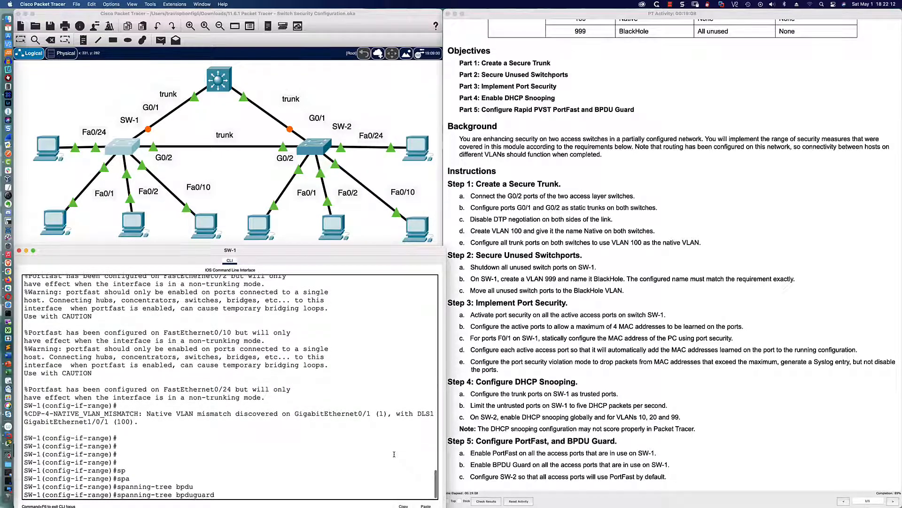
{"action": "key", "text": "Tab"}
{"action": "key", "text": "Return"}
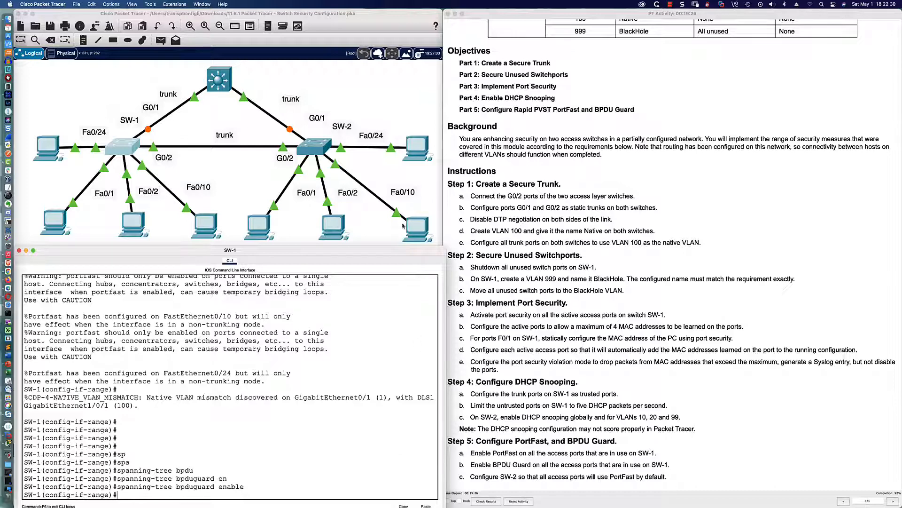
Step: On SW-2's CLI, enter enable and config mode, then select interface range fa0/1-2,fa0/10,fa0/24
{"action": "left_click", "coordinate": [322, 153]}
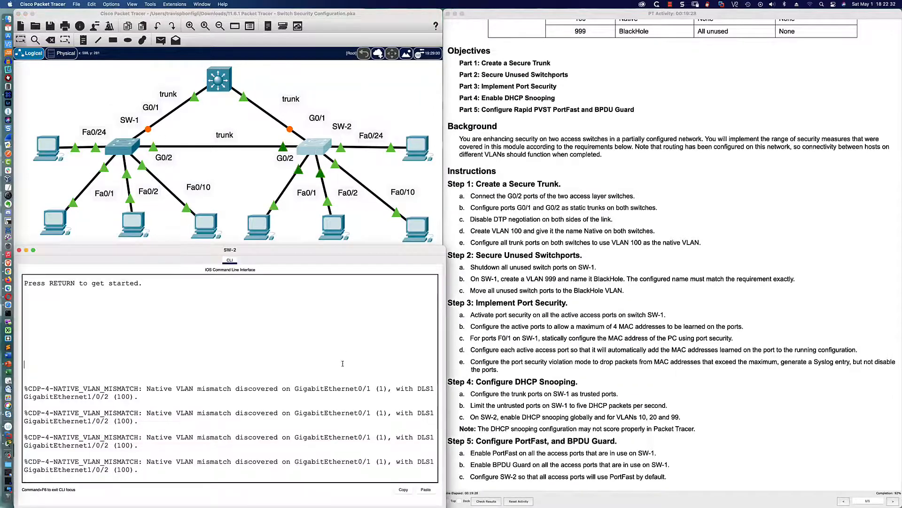
{"action": "key", "text": "Return"}
{"action": "key", "text": "Return"}
{"action": "key", "text": "Return"}
{"action": "key", "text": "Return"}
{"action": "type", "text": "en"}
{"action": "key", "text": "Return"}
{"action": "key", "text": "Return"}
{"action": "key", "text": "Return"}
{"action": "key", "text": "Return"}
{"action": "key", "text": "Return"}
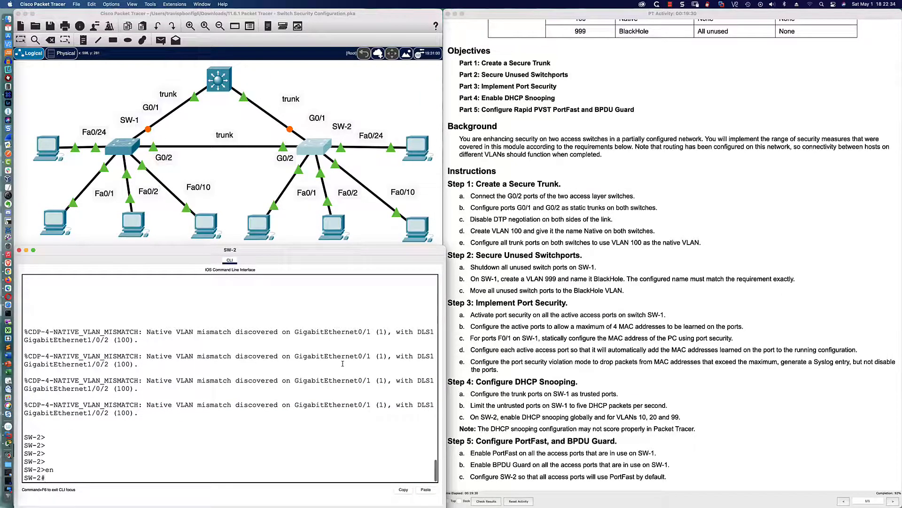
{"action": "type", "text": "conf t"}
{"action": "key", "text": "Return"}
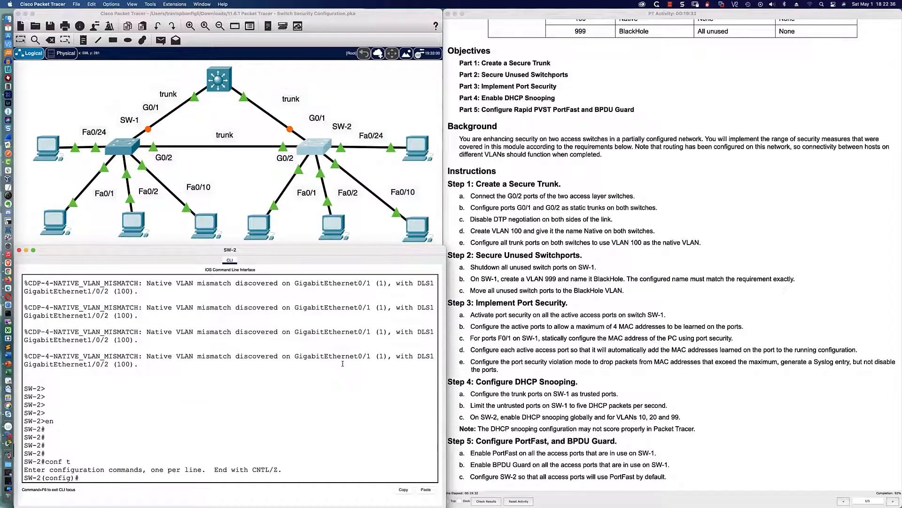
{"action": "type", "text": "int ra fa0/1-2,fa0/10,fa0/24"}
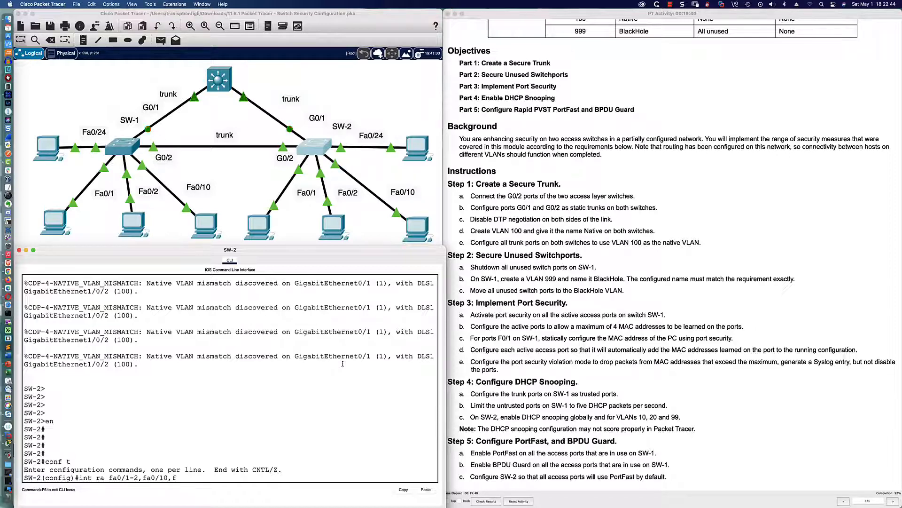
{"action": "key", "text": "Return"}
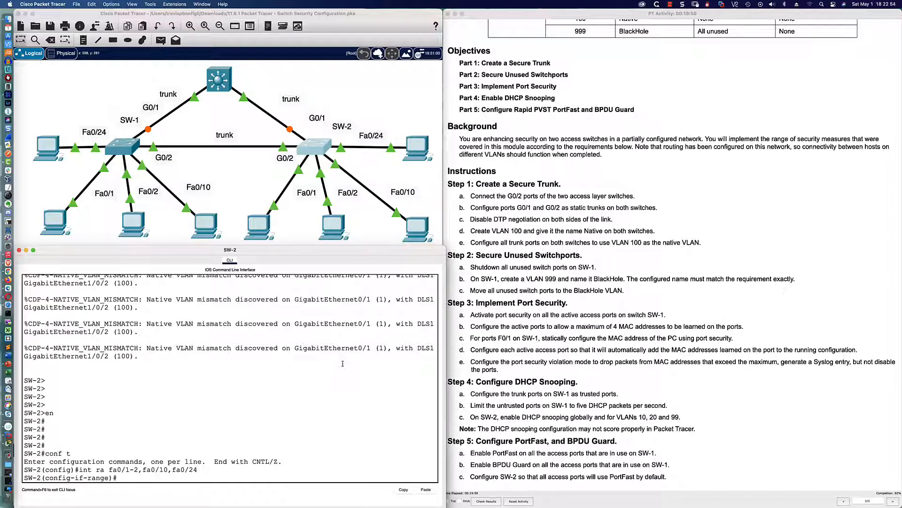
{"action": "key", "text": "Return"}
{"action": "key", "text": "Return"}
{"action": "key", "text": "Return"}
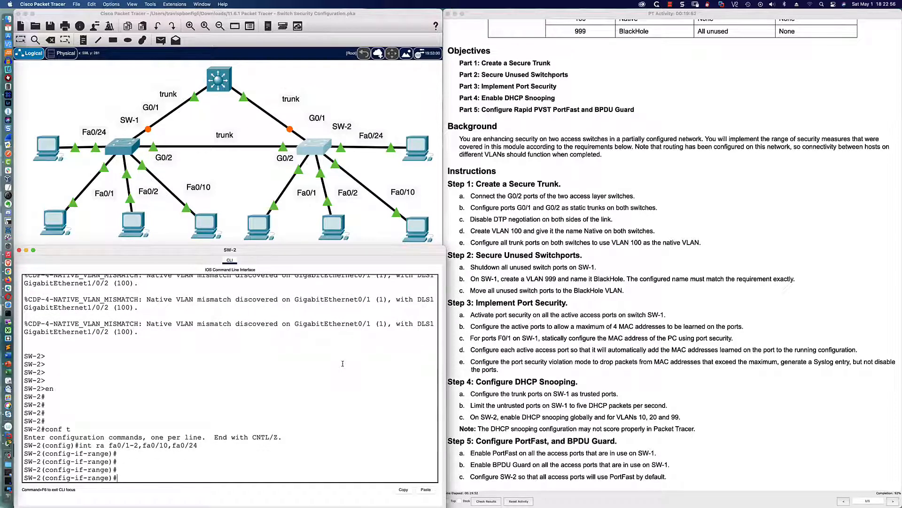
Step: Enable 'spanning-tree portfast' on SW-2's selected ports
{"action": "type", "text": "span"}
{"action": "key", "text": "Tab"}
{"action": "type", "text": "port"}
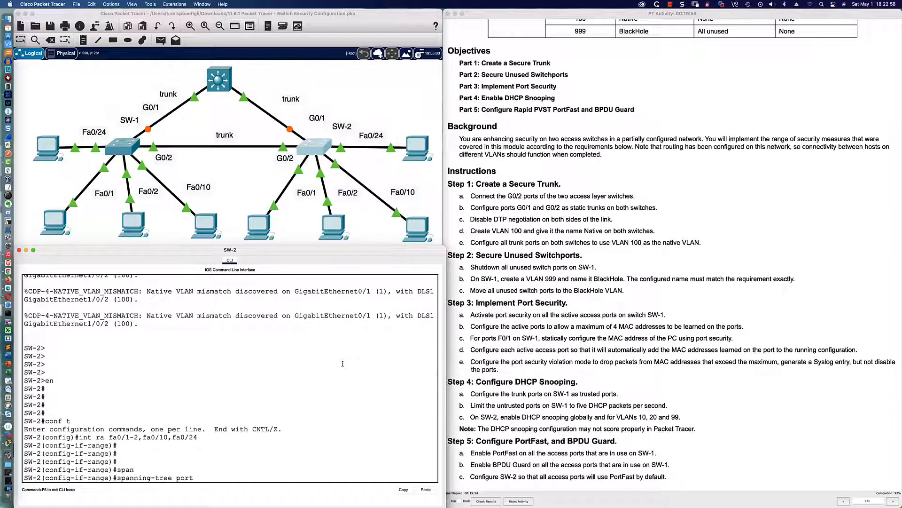
{"action": "key", "text": "Tab"}
{"action": "key", "text": "Return"}
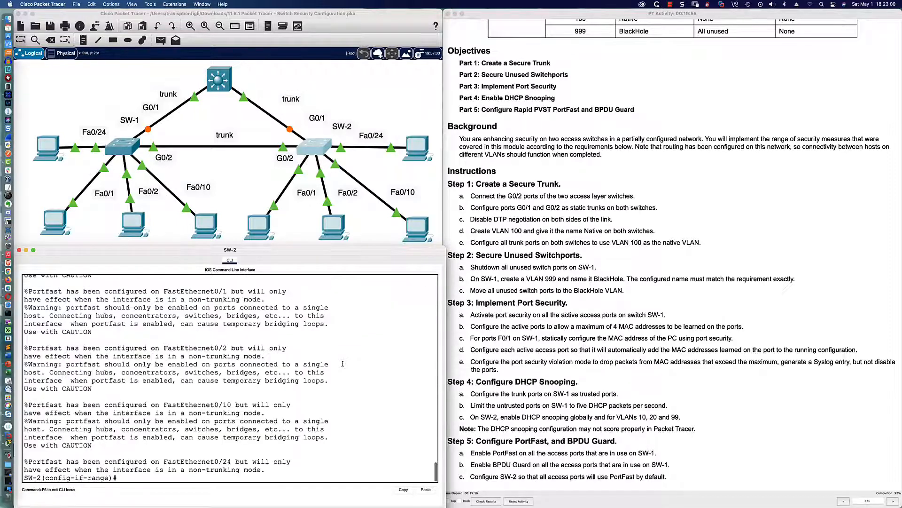
Step: Remove PortFast with 'no spanning-tree portfast' and exit to global configuration
{"action": "type", "text": "no span"}
{"action": "key", "text": "Tab"}
{"action": "type", "text": "port"}
{"action": "key", "text": "Tab"}
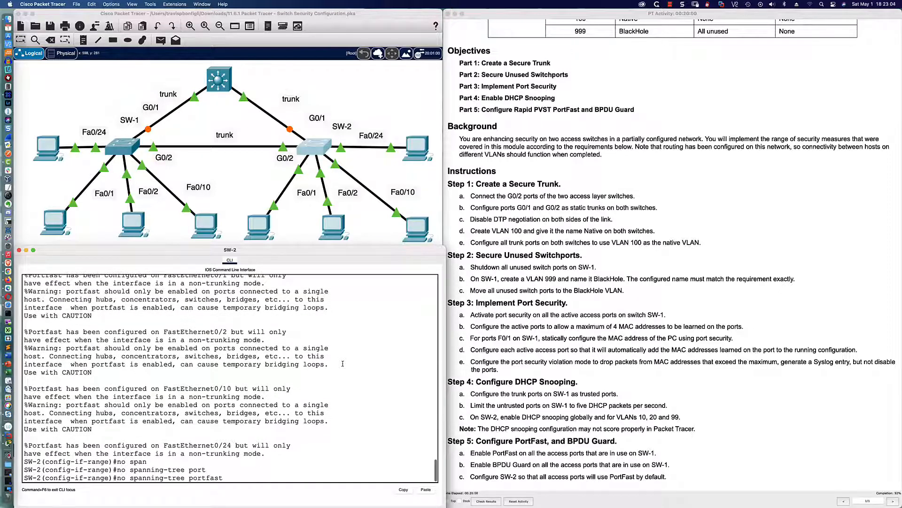
{"action": "key", "text": "Return"}
{"action": "type", "text": "exit"}
{"action": "key", "text": "Return"}
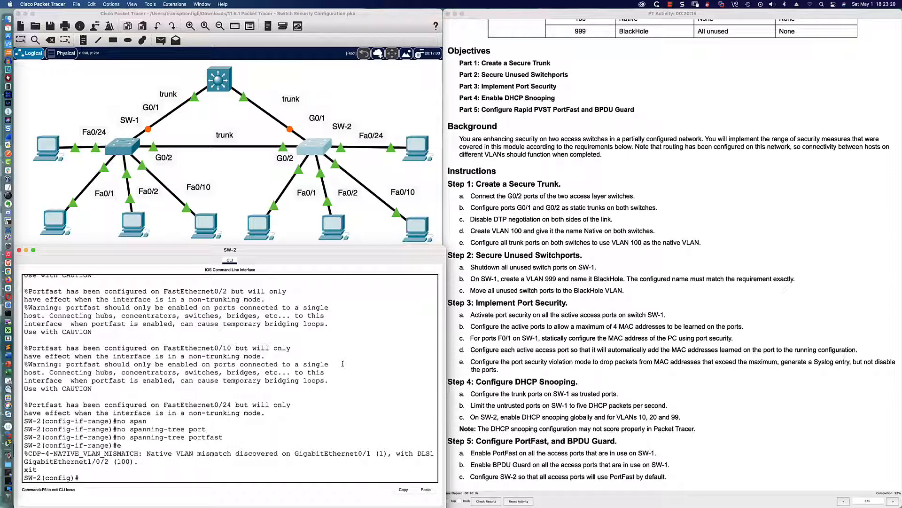
Step: Apply 'spanning-tree portfast default' globally on SW-2, checking instructions 5a and 5c first
{"action": "type", "text": "span"}
{"action": "key", "text": "Tab"}
{"action": "type", "text": "?"}
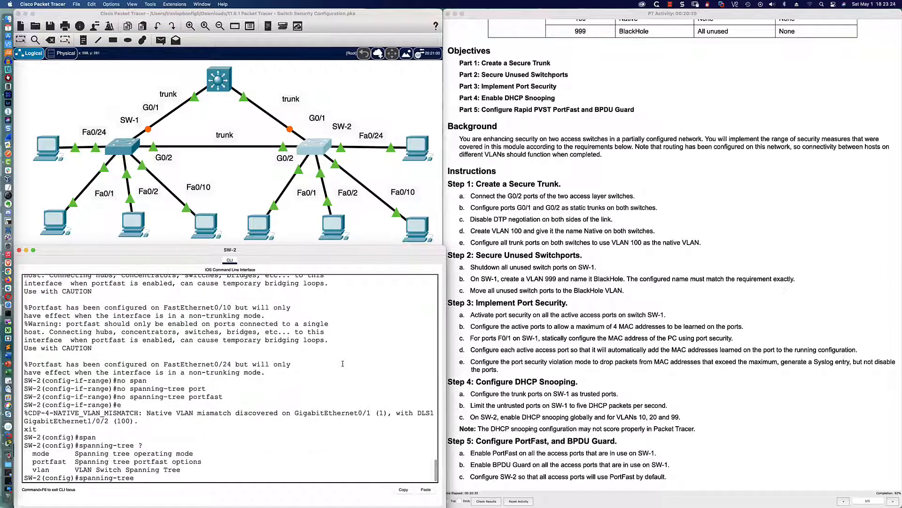
{"action": "type", "text": "port"}
{"action": "key", "text": "Tab"}
{"action": "type", "text": "?"}
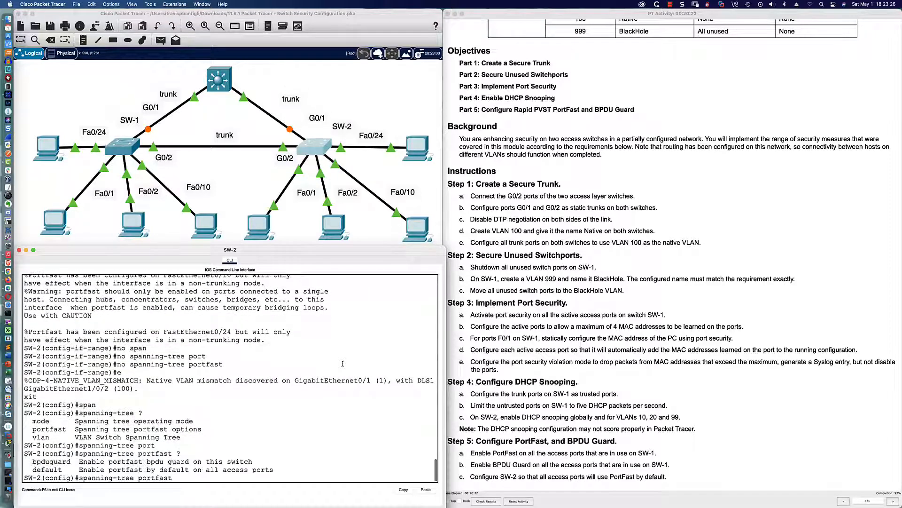
{"action": "type", "text": "def"}
{"action": "key", "text": "Tab"}
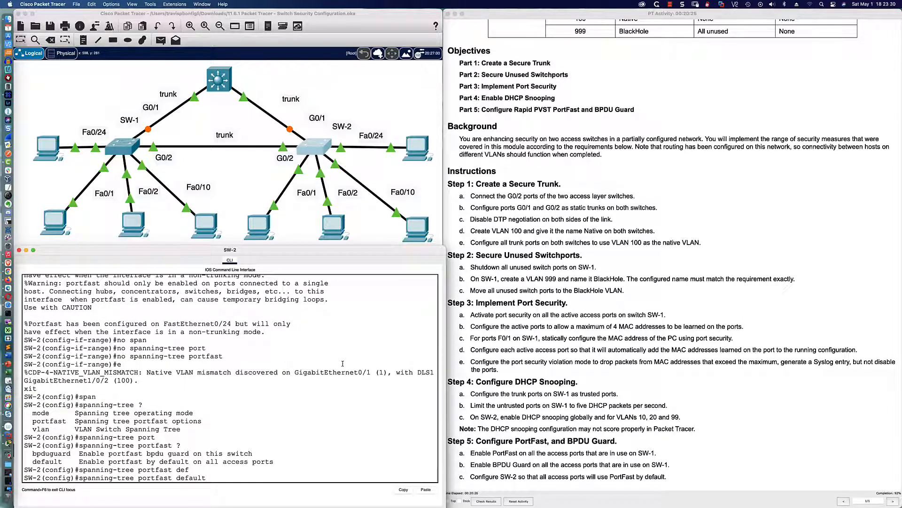
{"action": "left_click", "coordinate": [470, 453]}
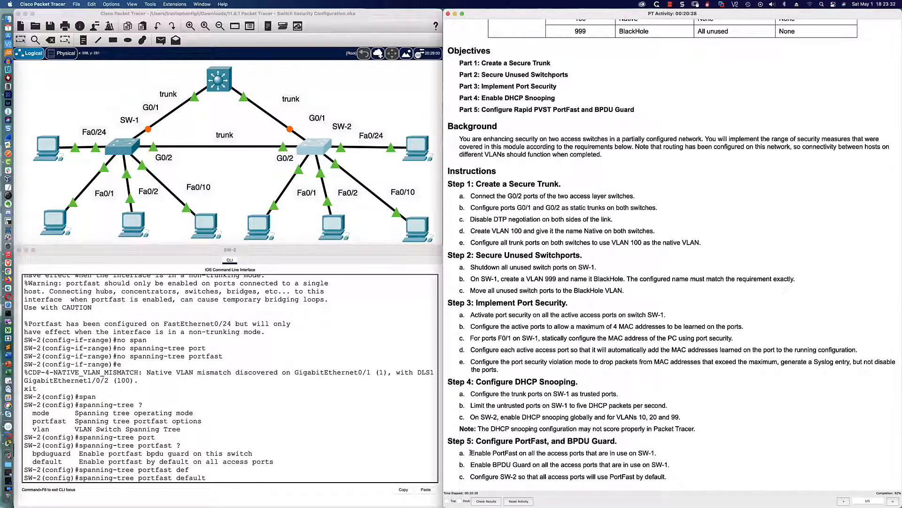
{"action": "left_click_drag", "start_coordinate": [470, 453], "coordinate": [655, 453]}
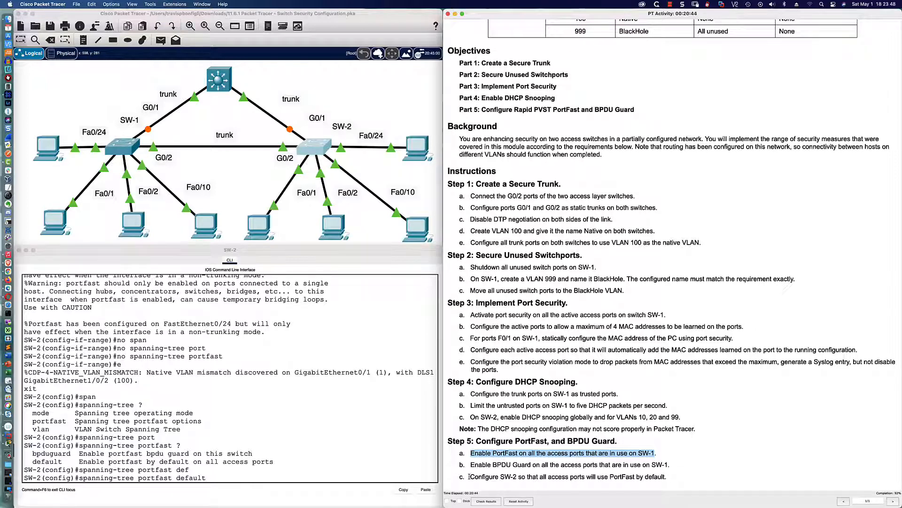
{"action": "left_click_drag", "start_coordinate": [469, 477], "coordinate": [668, 478]}
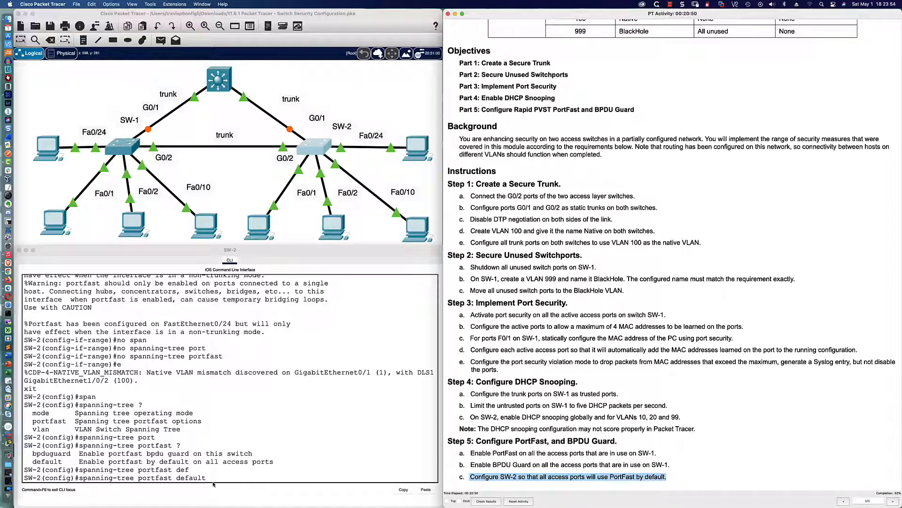
{"action": "left_click", "coordinate": [212, 479]}
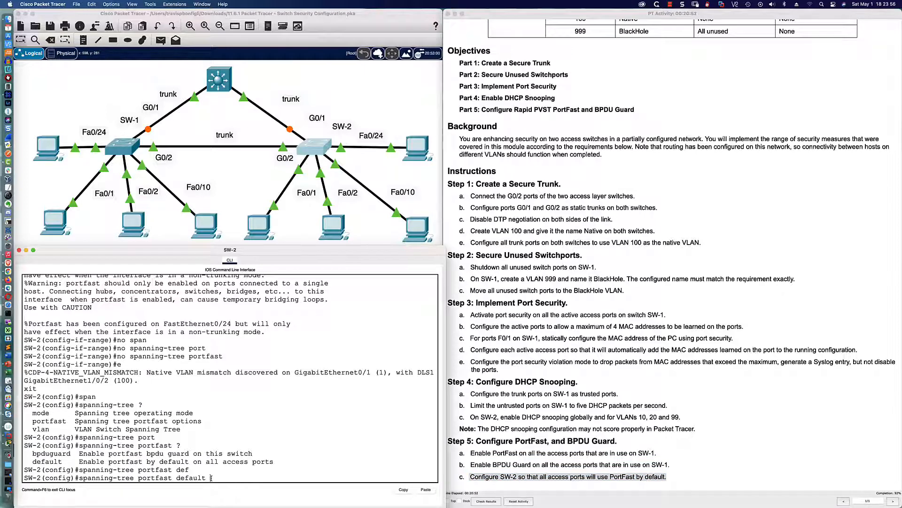
{"action": "type", "text": "?"}
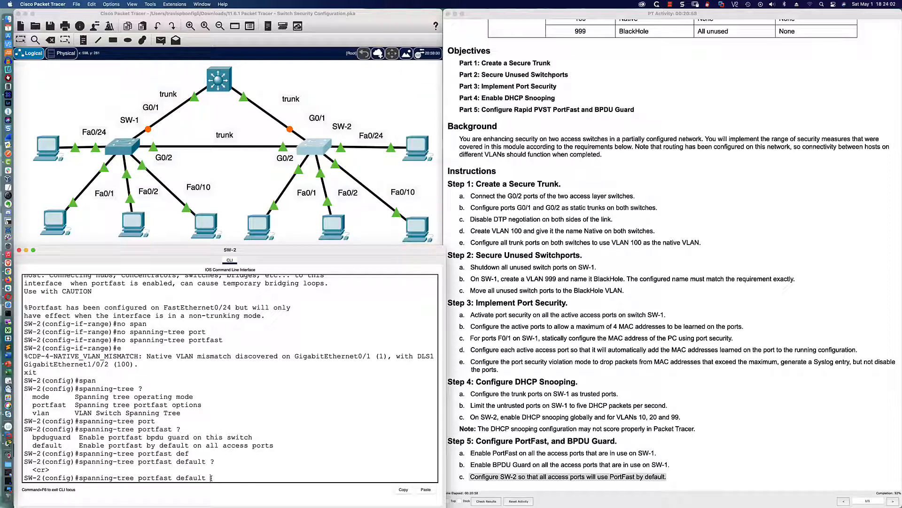
{"action": "key", "text": "Return"}
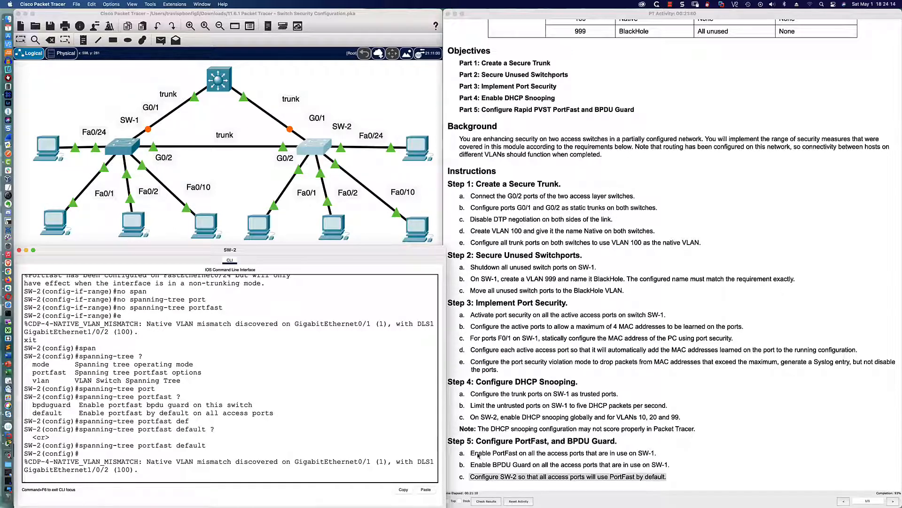
Step: Reopen SW-1's CLI and scroll its history to check the PortFast and BPDU Guard commands
{"action": "left_click", "coordinate": [123, 147]}
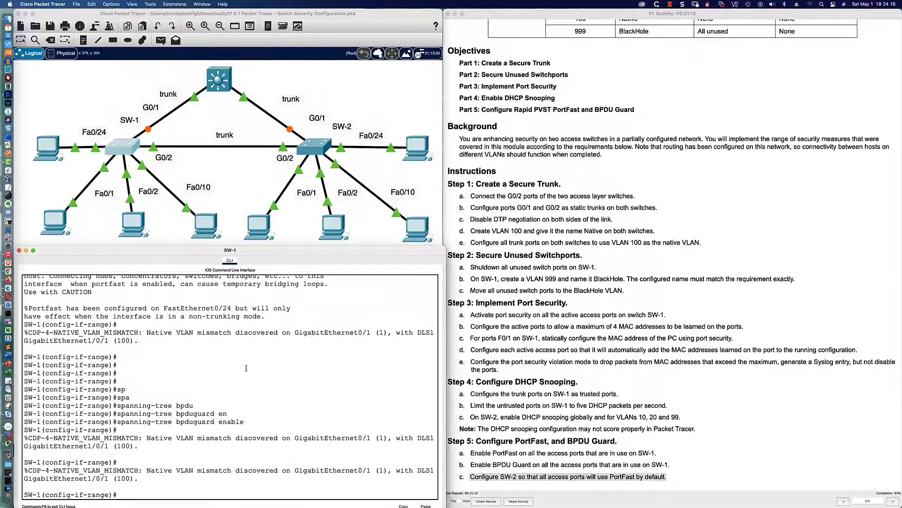
{"action": "scroll", "coordinate": [188, 397], "scroll_direction": "up", "scroll_amount": 5}
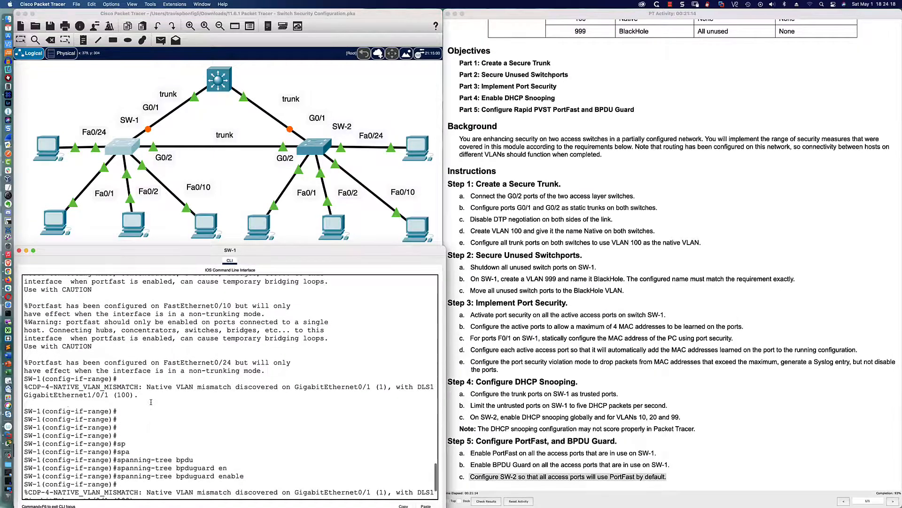
{"action": "scroll", "coordinate": [151, 403], "scroll_direction": "up", "scroll_amount": 8}
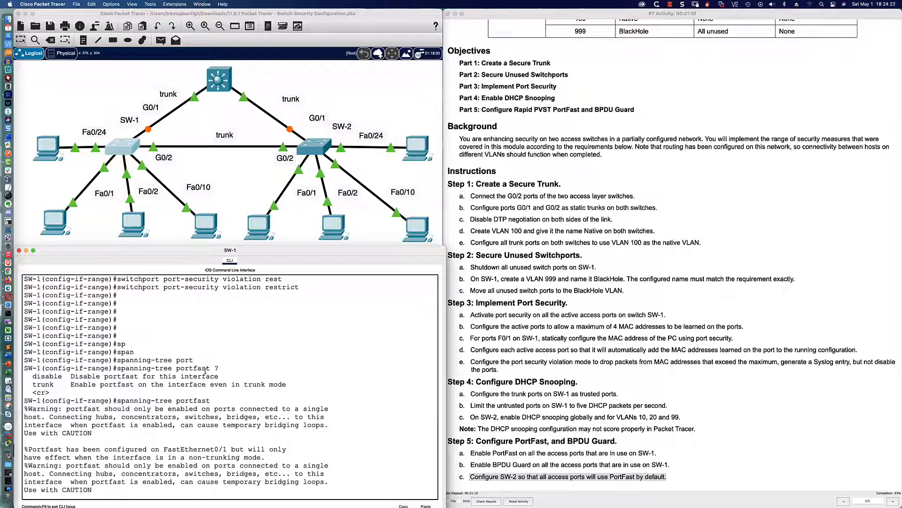
{"action": "scroll", "coordinate": [206, 372], "scroll_direction": "down", "scroll_amount": 15}
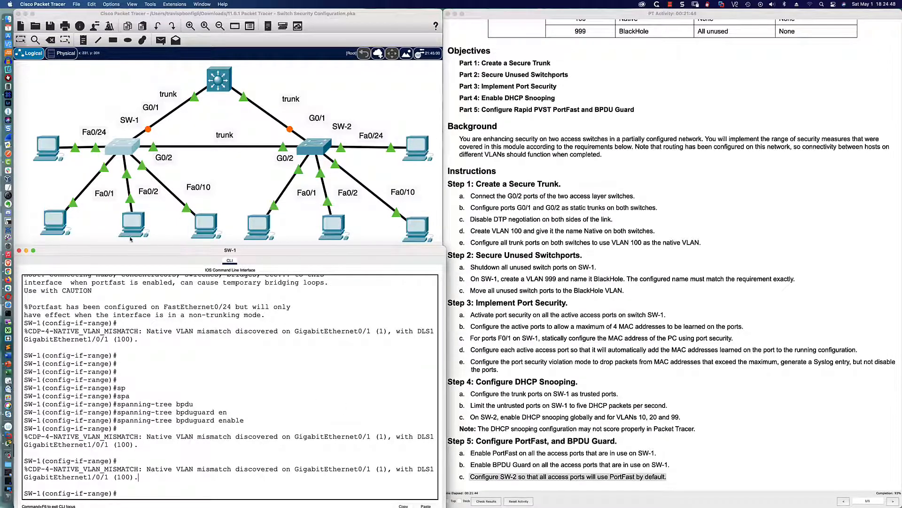
Step: List SW-1's trunk ports with 'do sh int trun', then try the top multilayer switch, which is locked
{"action": "left_click", "coordinate": [318, 362]}
{"action": "key", "text": "Return"}
{"action": "key", "text": "Return"}
{"action": "key", "text": "Return"}
{"action": "key", "text": "Return"}
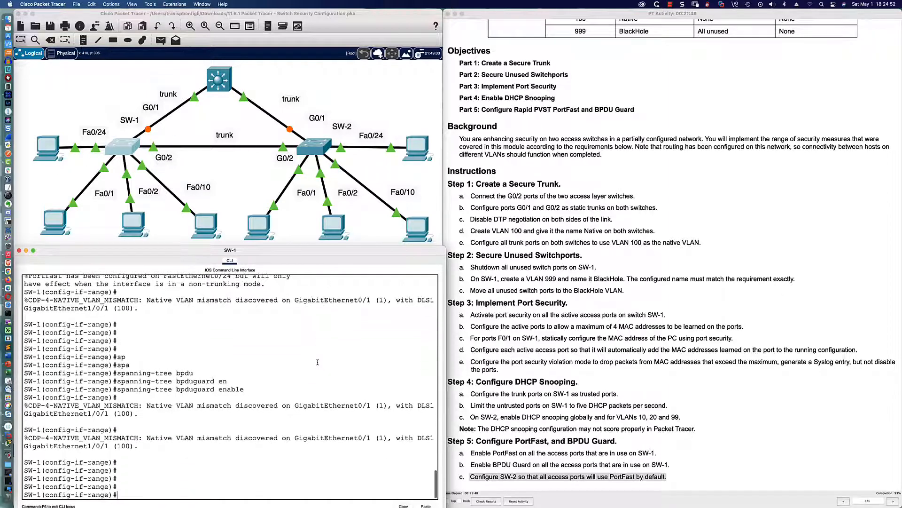
{"action": "type", "text": "do sh int trun"}
{"action": "key", "text": "Return"}
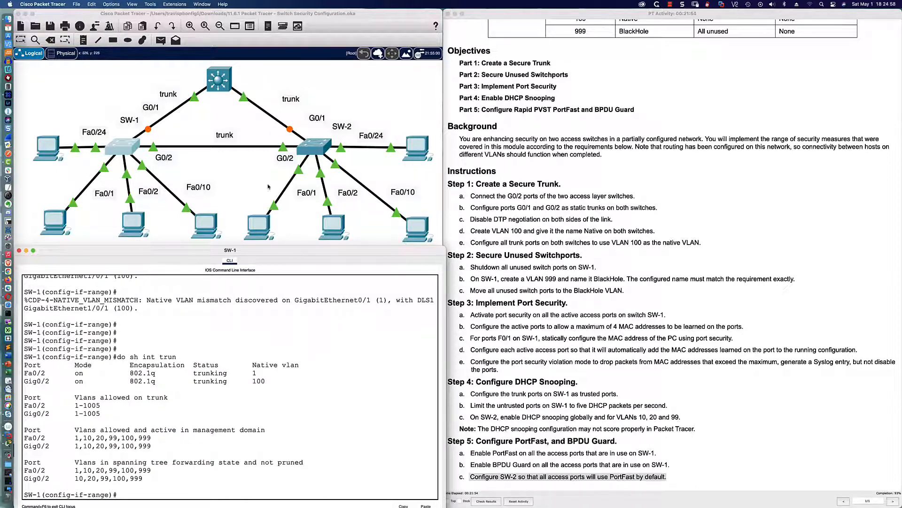
{"action": "left_click", "coordinate": [218, 81]}
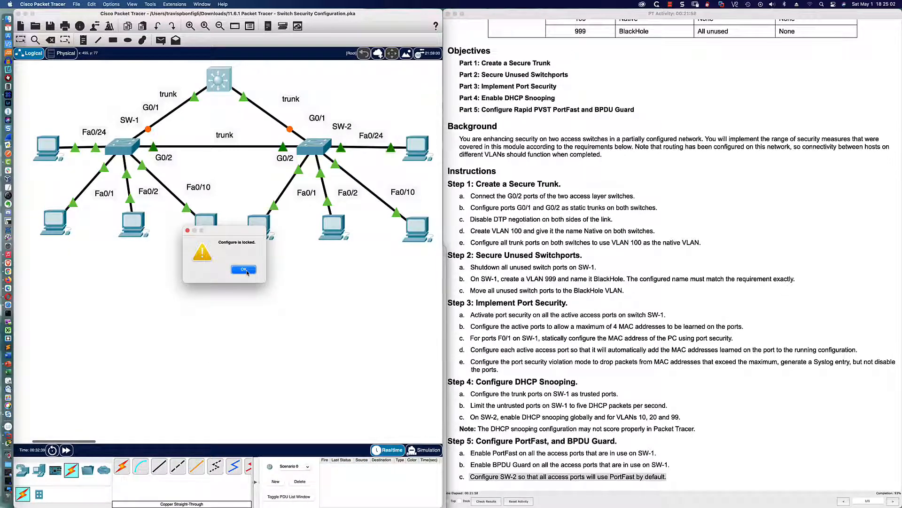
Step: Dismiss the lock alert, return to SW-1, and review the VLAN 100 mismatch message and instruction 1e
{"action": "left_click", "coordinate": [244, 269]}
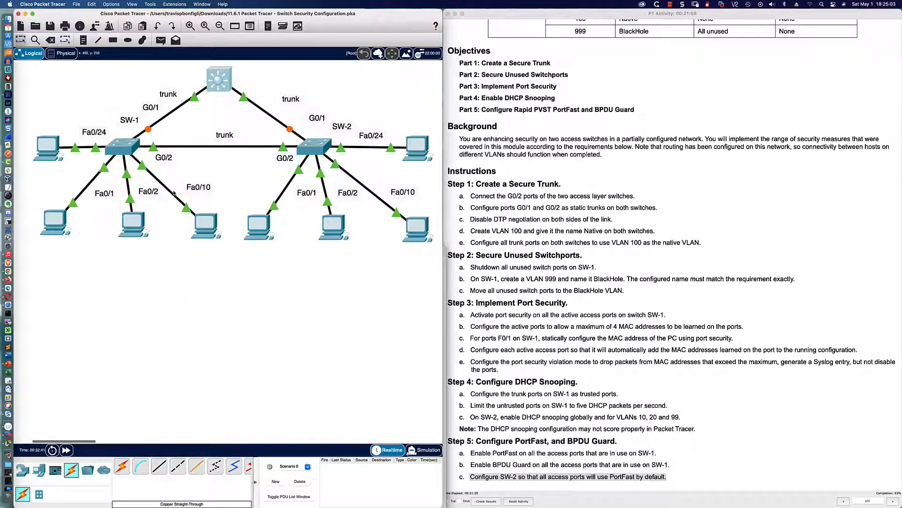
{"action": "left_click", "coordinate": [130, 147]}
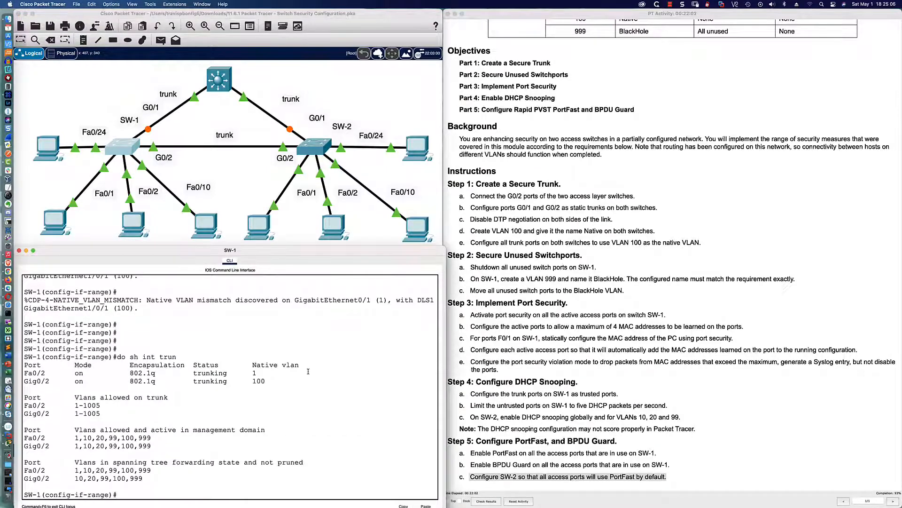
{"action": "scroll", "coordinate": [136, 365], "scroll_direction": "up", "scroll_amount": 2}
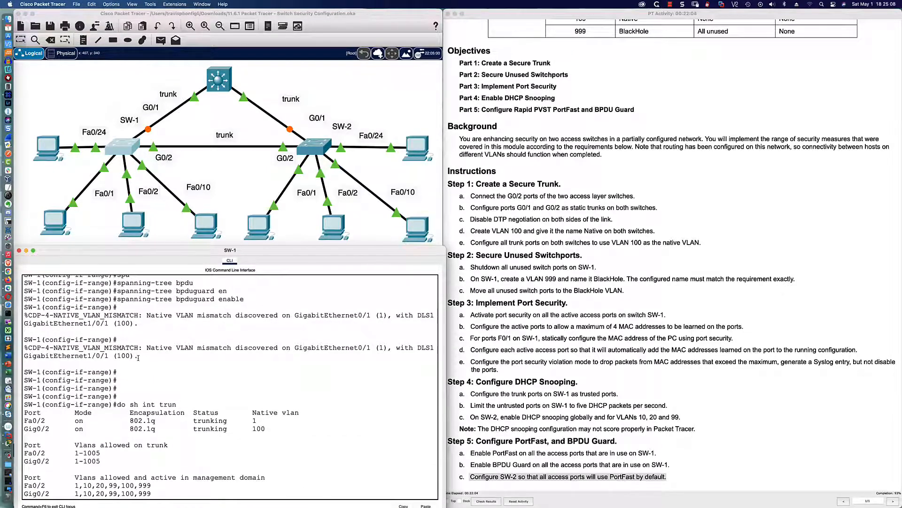
{"action": "left_click_drag", "start_coordinate": [138, 356], "coordinate": [89, 357]}
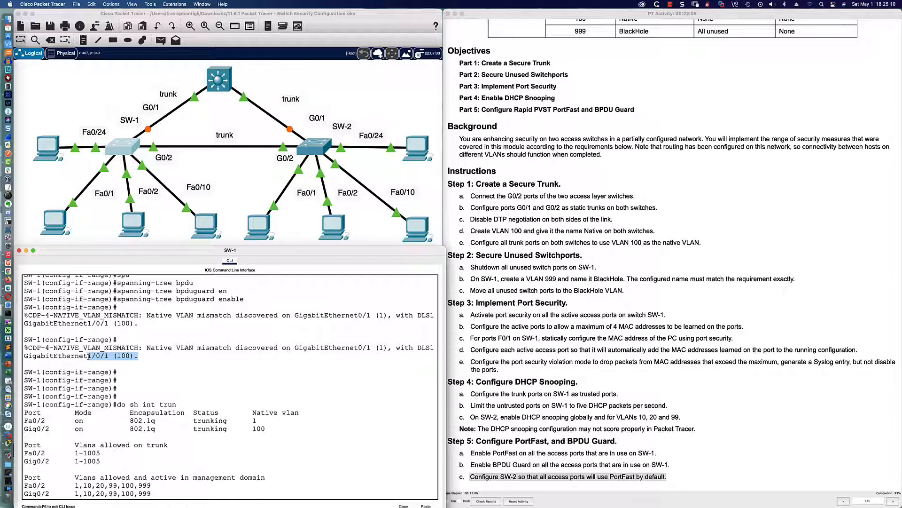
{"action": "left_click_drag", "start_coordinate": [500, 243], "coordinate": [592, 243]}
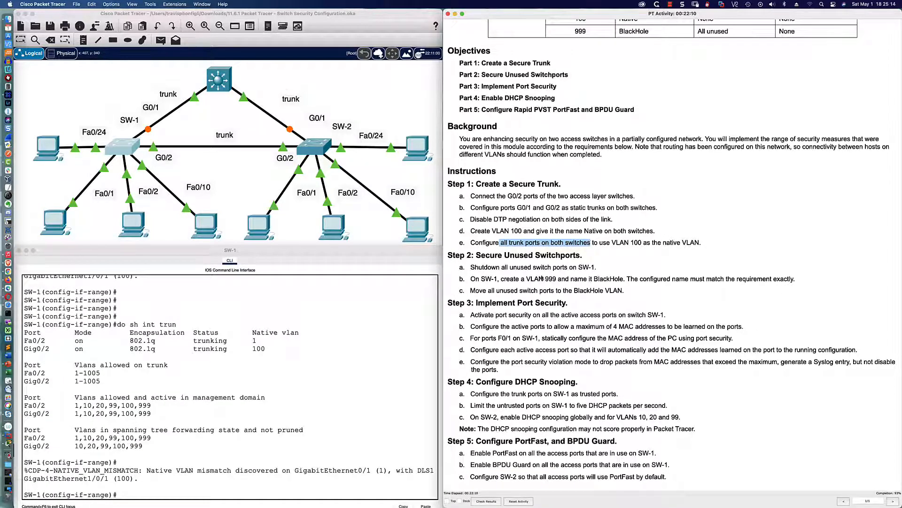
{"action": "left_click", "coordinate": [354, 366]}
Step: On SW-1's Gi0/1, apply 'switchport trunk native vlan 100'
{"action": "key", "text": "Return"}
{"action": "key", "text": "Return"}
{"action": "key", "text": "Return"}
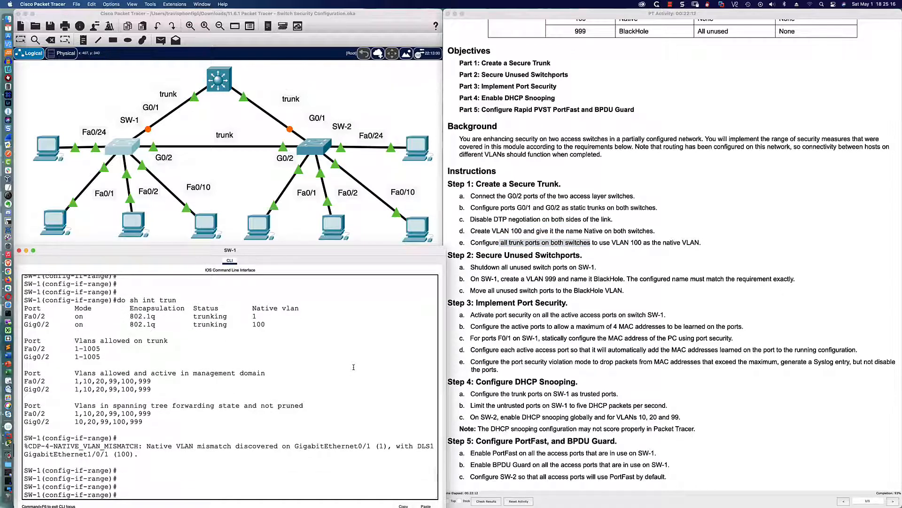
{"action": "type", "text": "int gi0/1"}
{"action": "key", "text": "Return"}
{"action": "type", "text": "sw"}
{"action": "key", "text": "Tab"}
{"action": "type", "text": "tr"}
{"action": "key", "text": "Tab"}
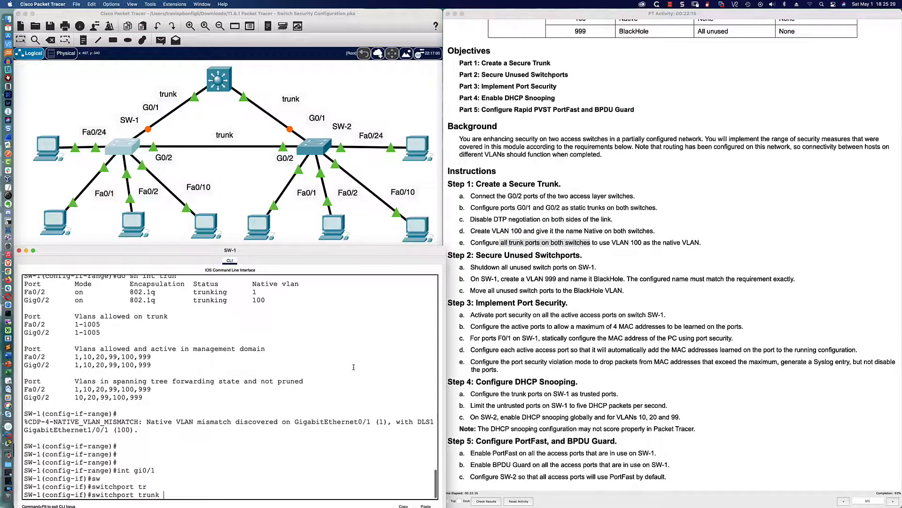
{"action": "type", "text": "na"}
{"action": "key", "text": "Tab"}
{"action": "type", "text": "vlan 100"}
{"action": "key", "text": "Return"}
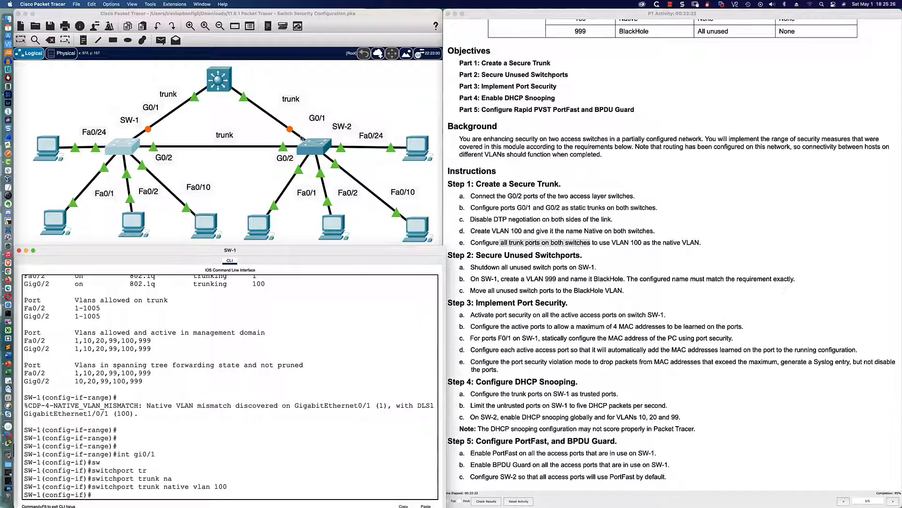
Step: On SW-2's Gi0/1, apply 'switchport trunk native vlan 100'
{"action": "left_click", "coordinate": [317, 150]}
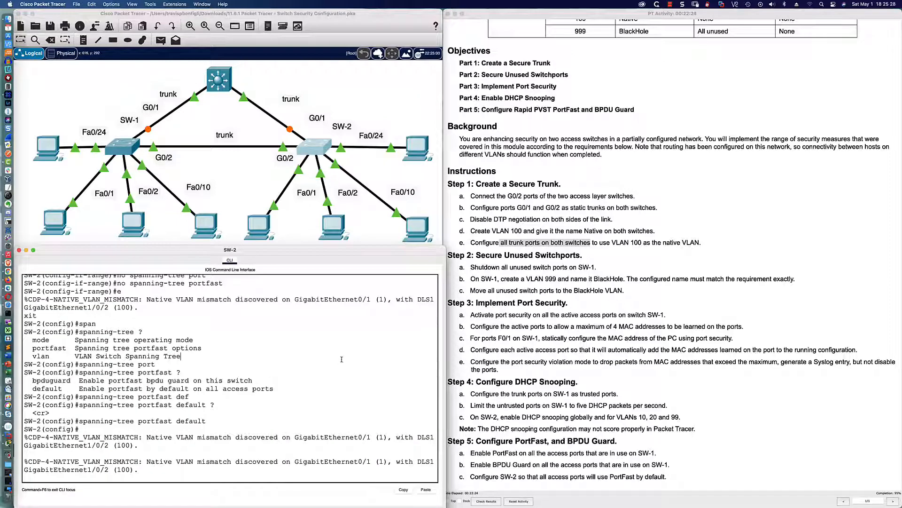
{"action": "key", "text": "Return"}
{"action": "key", "text": "Return"}
{"action": "type", "text": "int gi"}
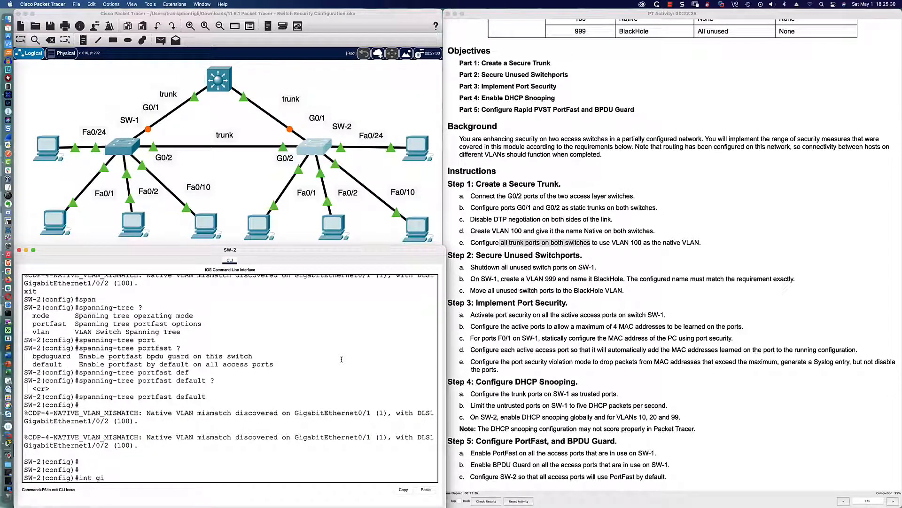
{"action": "type", "text": "0/1"}
{"action": "key", "text": "Return"}
{"action": "type", "text": "swi"}
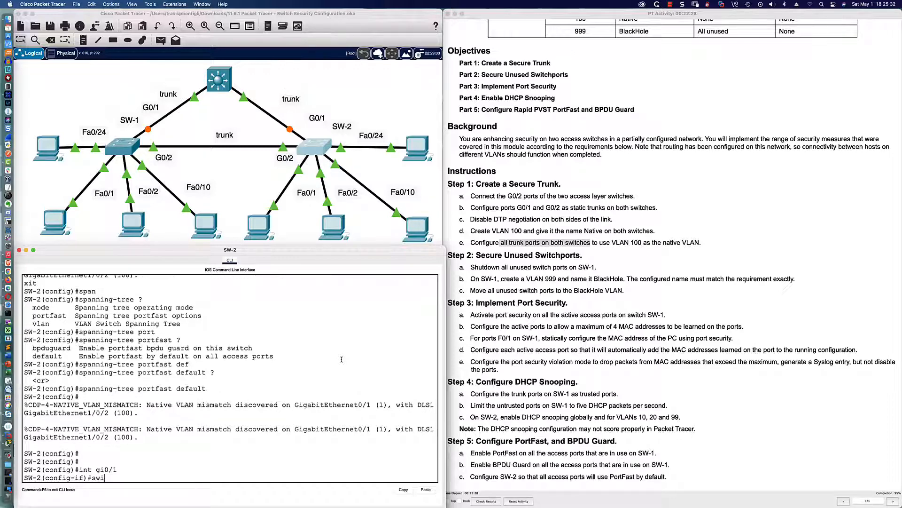
{"action": "key", "text": "Tab"}
{"action": "type", "text": "tru"}
{"action": "key", "text": "Tab"}
{"action": "type", "text": "na"}
{"action": "key", "text": "Tab"}
{"action": "type", "text": "vla"}
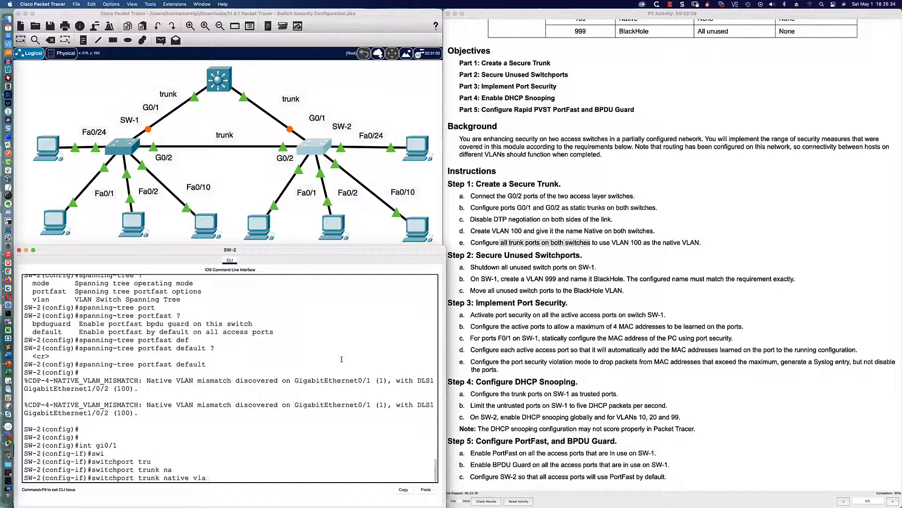
{"action": "type", "text": "n 100"}
{"action": "key", "text": "Return"}
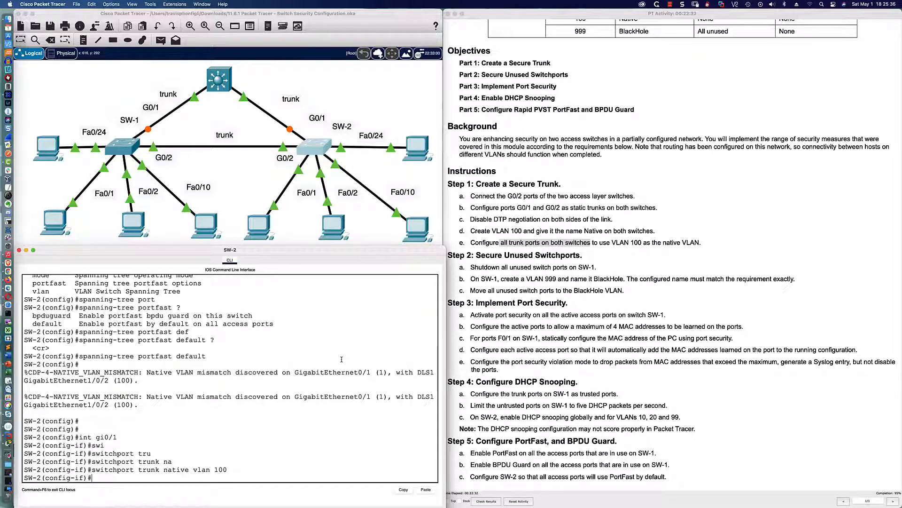
Step: Watch SW-2 for further native VLAN mismatch messages, then return to SW-1's prompt
{"action": "key", "text": "Return"}
{"action": "key", "text": "Return"}
{"action": "key", "text": "Return"}
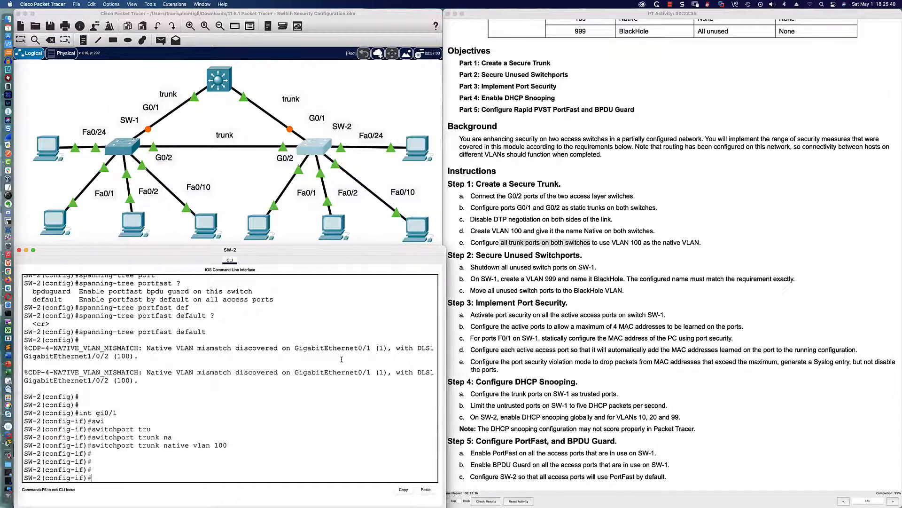
{"action": "key", "text": "Return"}
{"action": "key", "text": "Return"}
{"action": "key", "text": "Return"}
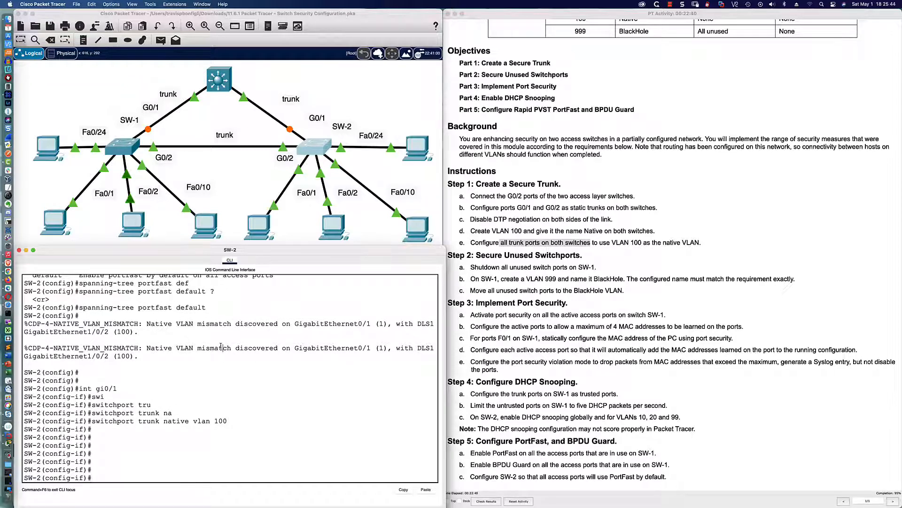
{"action": "left_click_drag", "start_coordinate": [223, 349], "coordinate": [329, 366]}
{"action": "left_click", "coordinate": [122, 153]}
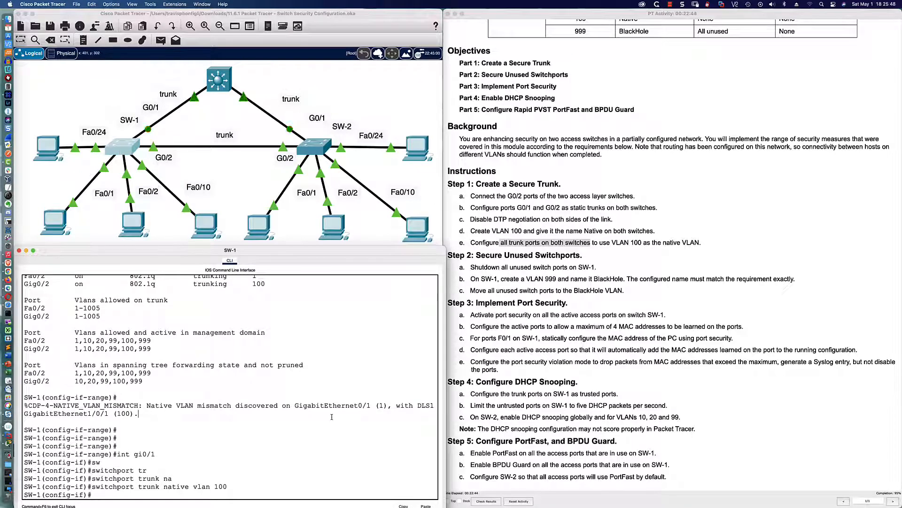
{"action": "key", "text": "Return"}
{"action": "key", "text": "Return"}
{"action": "key", "text": "Return"}
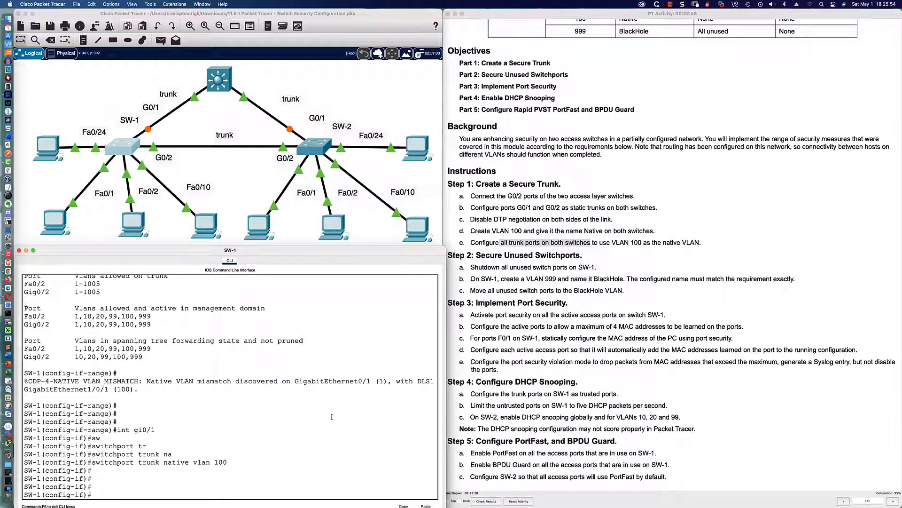
Step: Check results and review the assessment items: 128/134, with Fa0/1 Sticky Enabled marked incorrect
{"action": "left_click", "coordinate": [485, 504]}
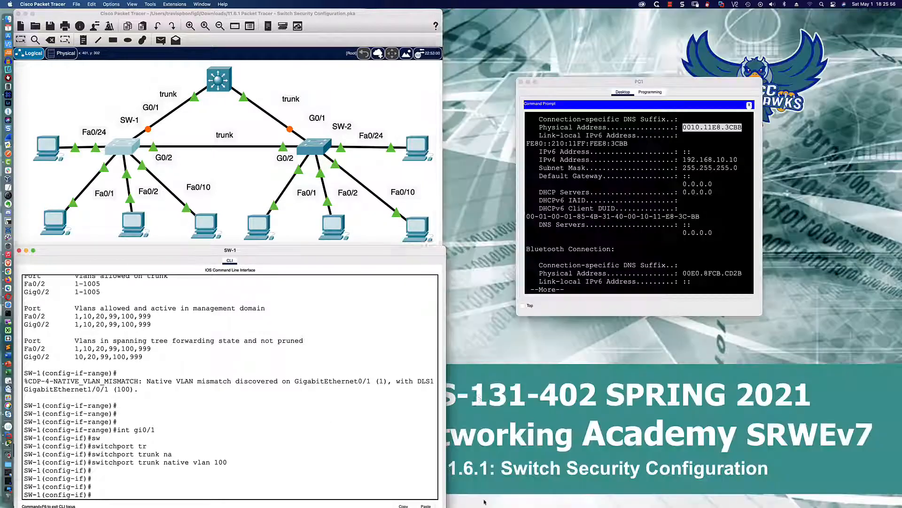
{"action": "left_click", "coordinate": [228, 53]}
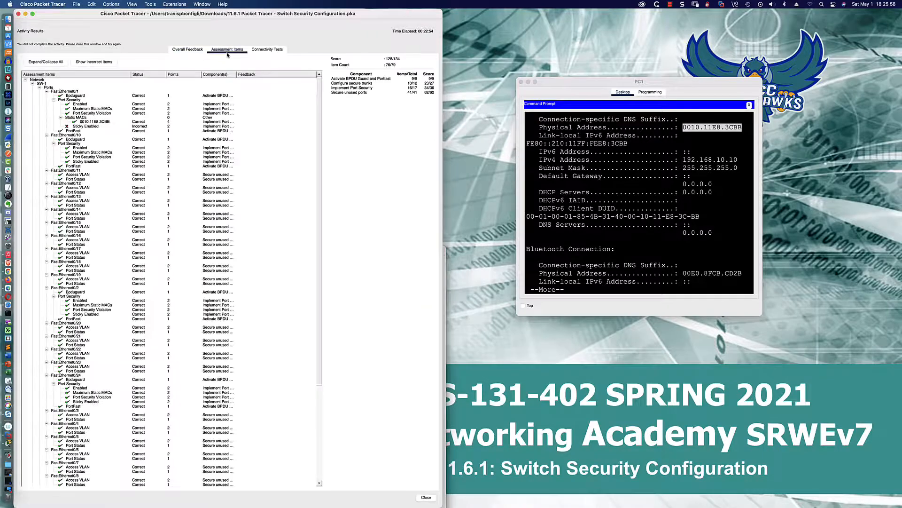
{"action": "left_click", "coordinate": [93, 127]}
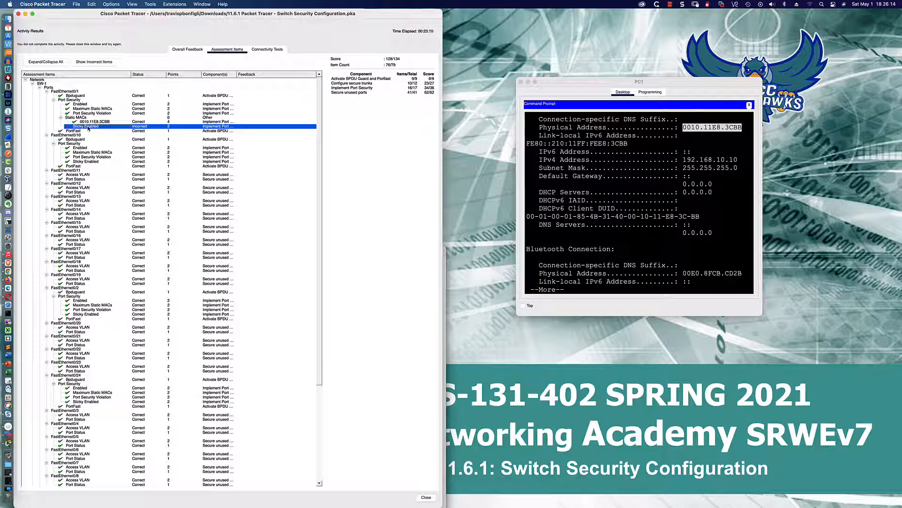
{"action": "scroll", "coordinate": [88, 128], "scroll_direction": "down", "scroll_amount": 10}
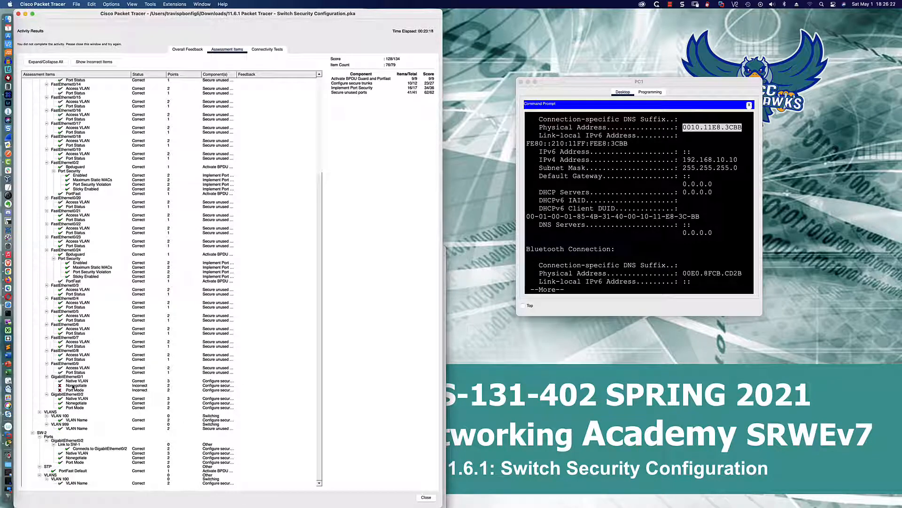
{"action": "scroll", "coordinate": [72, 386], "scroll_direction": "up", "scroll_amount": 10}
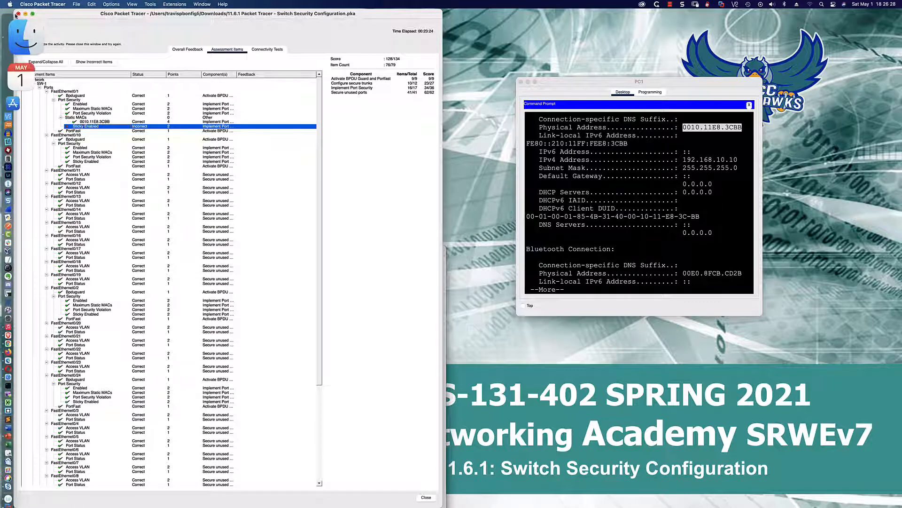
Step: Close the results, move the instructions beside the topology, and highlight step 3c's static MAC requirement for F0/1
{"action": "left_click", "coordinate": [19, 14]}
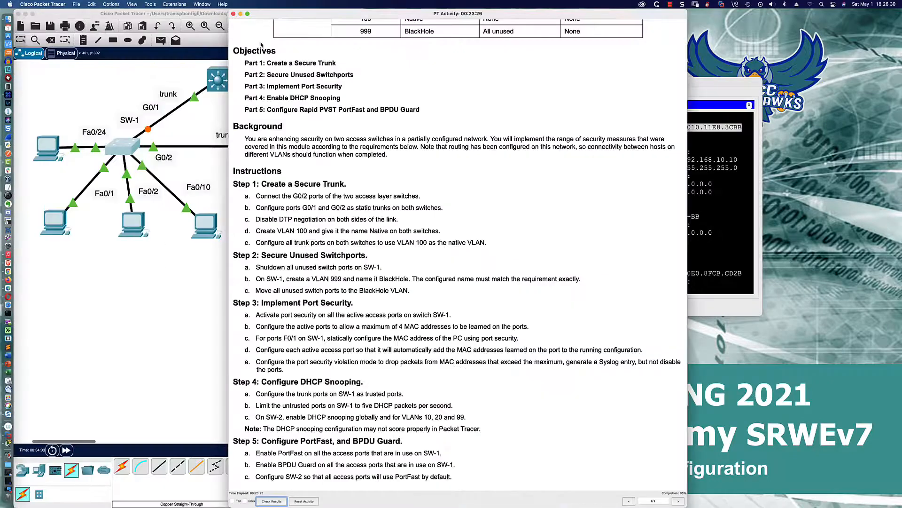
{"action": "left_click_drag", "start_coordinate": [363, 11], "coordinate": [577, 12]}
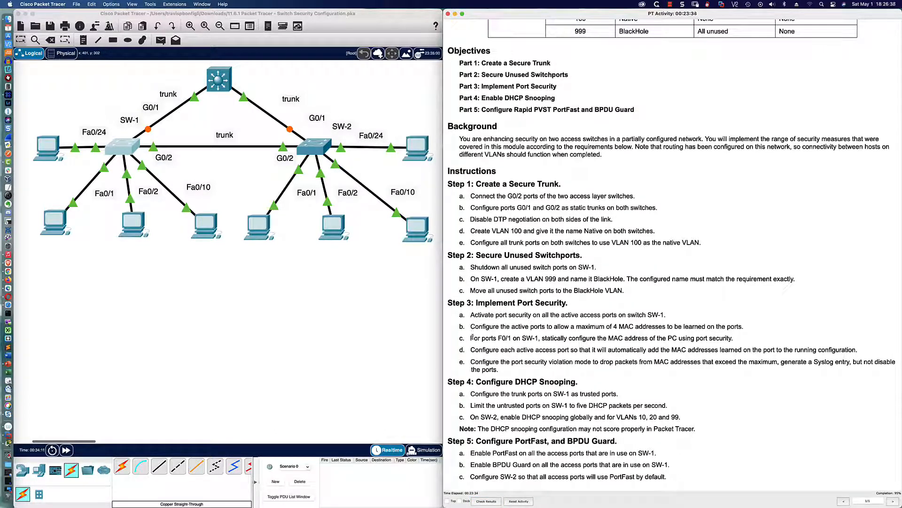
{"action": "left_click_drag", "start_coordinate": [470, 338], "coordinate": [734, 339]}
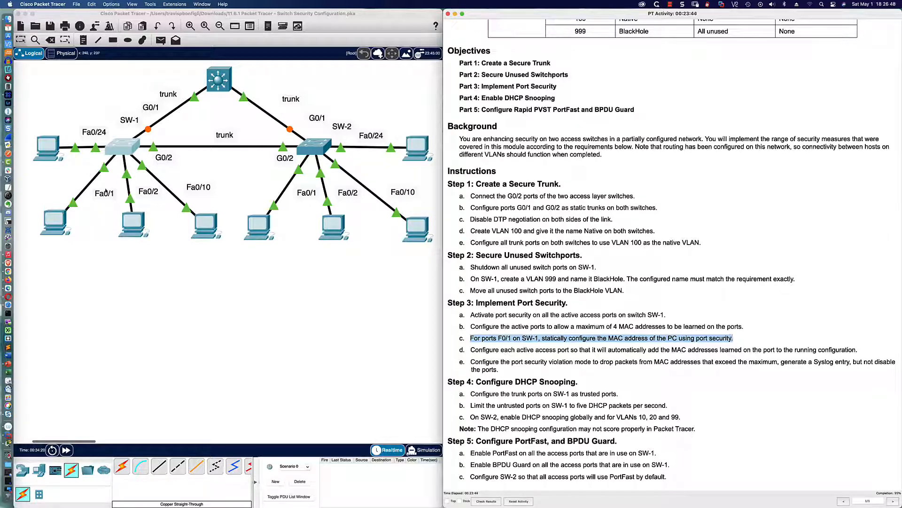
Step: On SW-1, select interface Fa0/1 after first entering Fa0/0 by mistake
{"action": "left_click", "coordinate": [121, 149]}
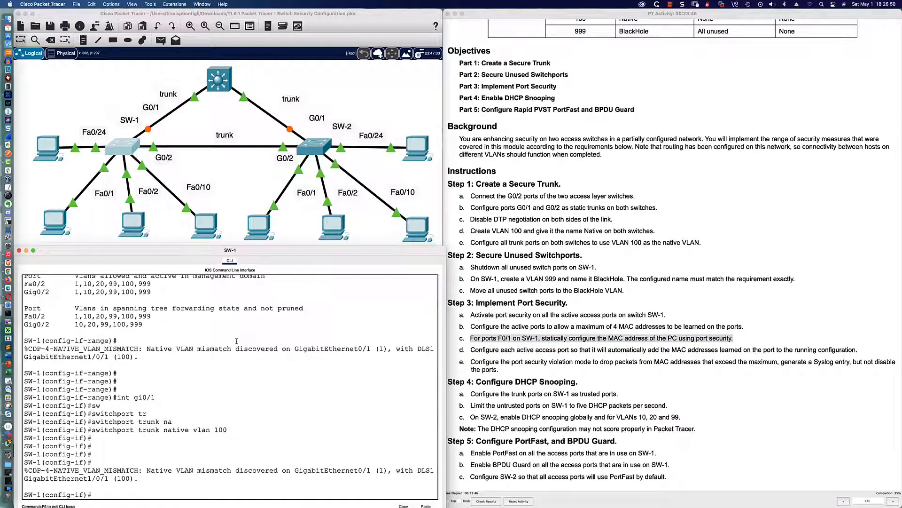
{"action": "type", "text": "int fa0/0"}
{"action": "key", "text": "Return"}
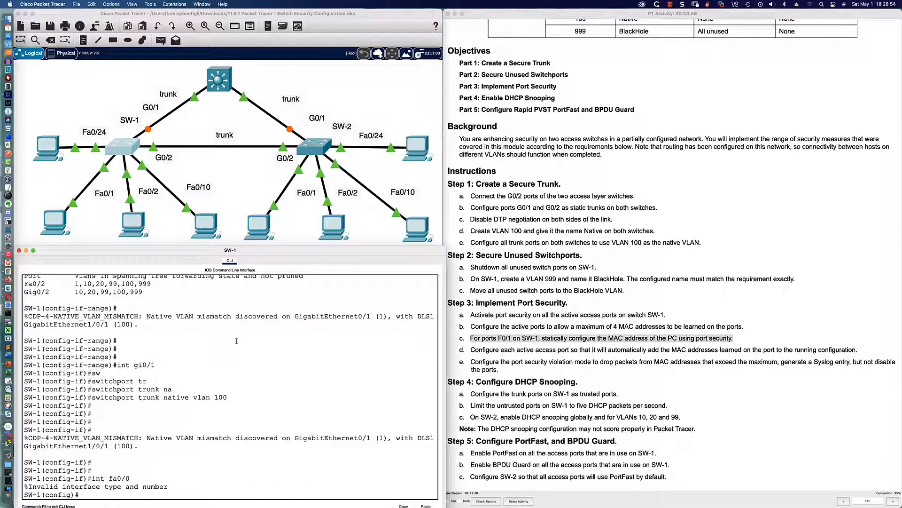
{"action": "type", "text": "int fa0/1"}
{"action": "key", "text": "Return"}
Step: Enable 'switchport port-security mac-address sticky' on Fa0/1
{"action": "type", "text": "swi"}
{"action": "key", "text": "Tab"}
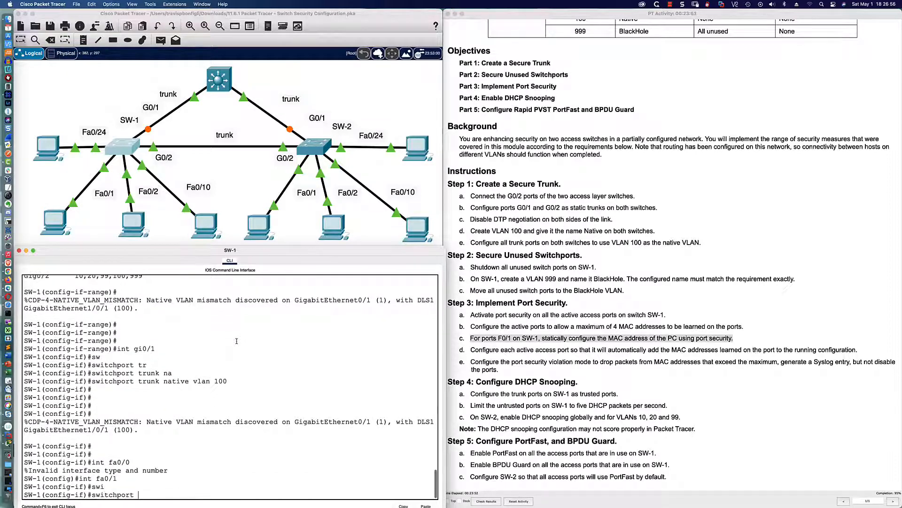
{"action": "type", "text": "port"}
{"action": "key", "text": "Tab"}
{"action": "type", "text": "mac"}
{"action": "key", "text": "Tab"}
{"action": "type", "text": "sti"}
{"action": "key", "text": "Tab"}
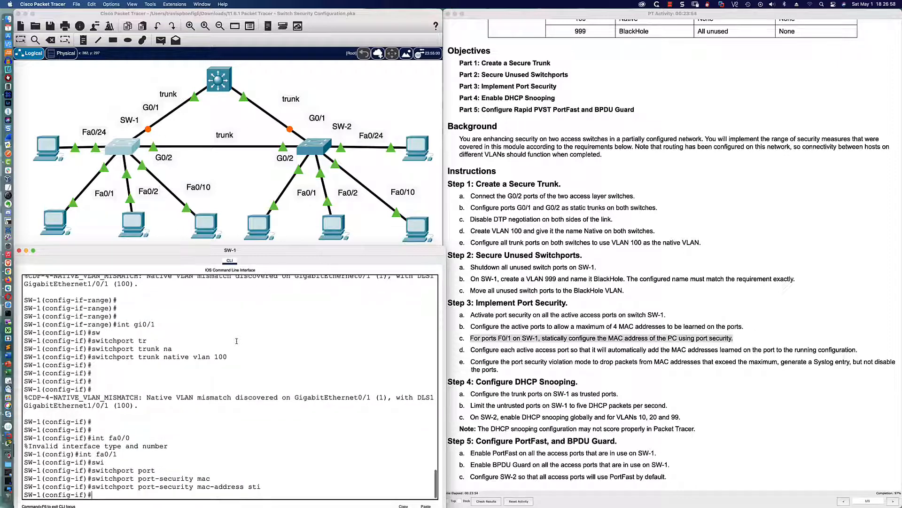
{"action": "scroll", "coordinate": [236, 341], "scroll_direction": "up", "scroll_amount": 1}
{"action": "scroll", "coordinate": [237, 341], "scroll_direction": "down", "scroll_amount": 1}
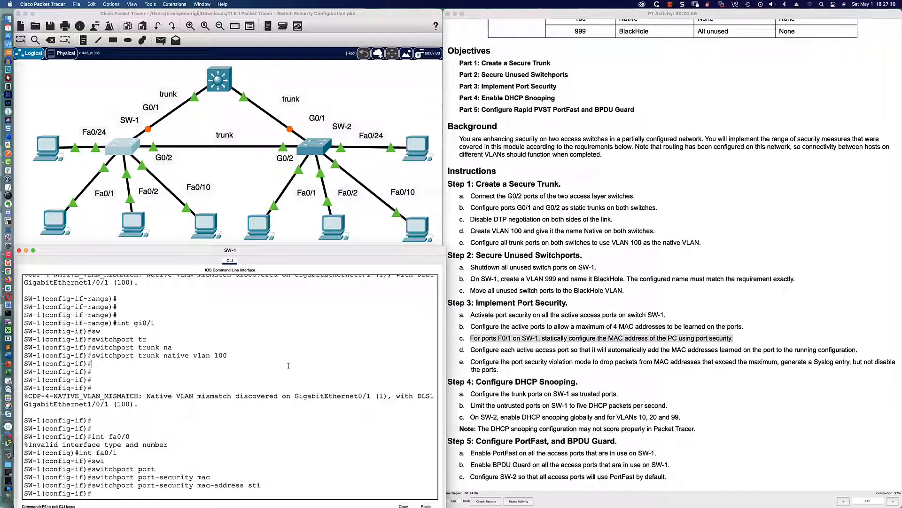
Step: Try to select Gi0/1, then set the port to 'switchport mode trunk'
{"action": "key", "text": "Return"}
{"action": "key", "text": "Return"}
{"action": "type", "text": "int"}
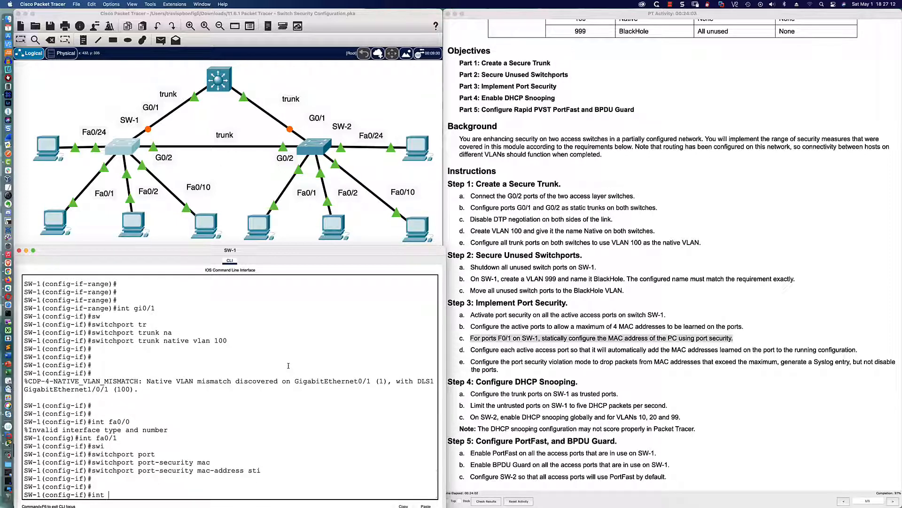
{"action": "type", "text": " gi01"}
{"action": "key", "text": "Return"}
{"action": "type", "text": "gi"}
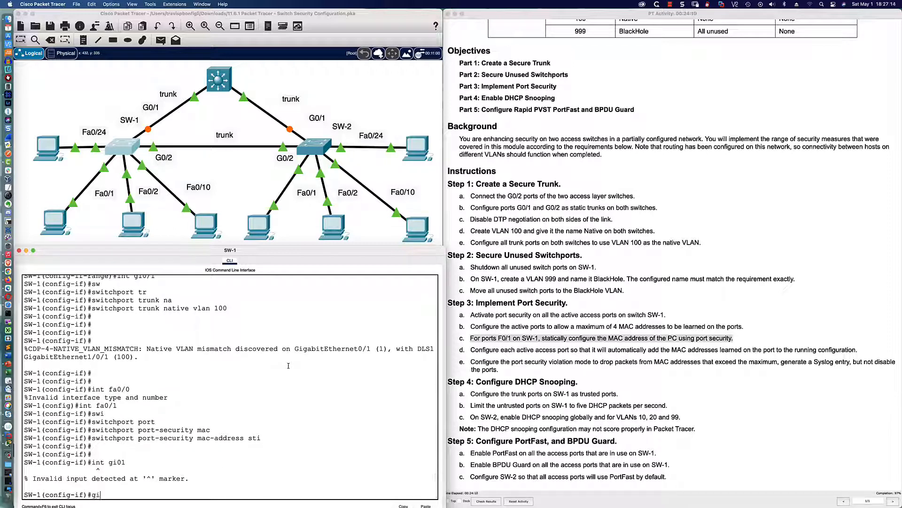
{"action": "type", "text": "0/1"}
{"action": "key", "text": "Return"}
{"action": "type", "text": "swi"}
{"action": "key", "text": "Tab"}
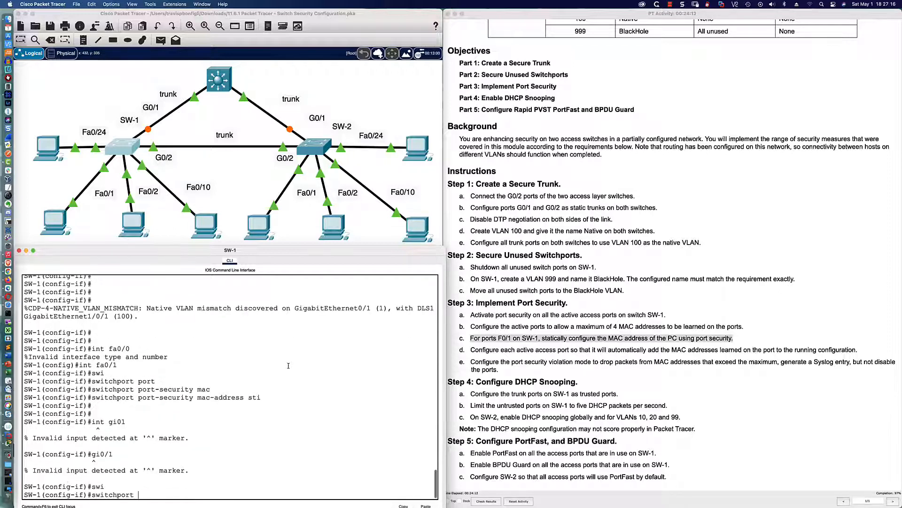
{"action": "type", "text": "mode tru"}
{"action": "key", "text": "Tab"}
{"action": "key", "text": "Return"}
Step: Disable DTP with 'switchport nonegotiate' and set the trunk's native VLAN to 100
{"action": "type", "text": "switchport no"}
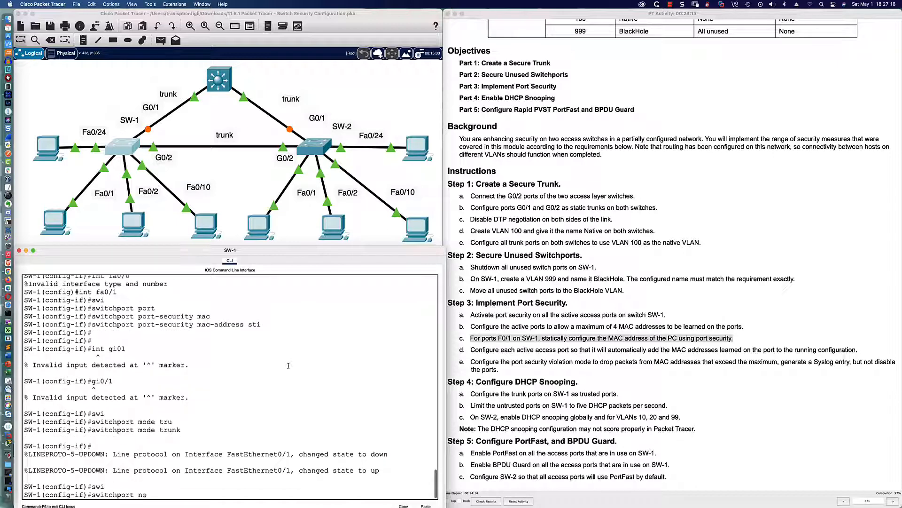
{"action": "key", "text": "Tab"}
{"action": "type", "text": "non"}
{"action": "key", "text": "Return"}
{"action": "key", "text": "Return"}
{"action": "key", "text": "Return"}
{"action": "key", "text": "Return"}
{"action": "key", "text": "Return"}
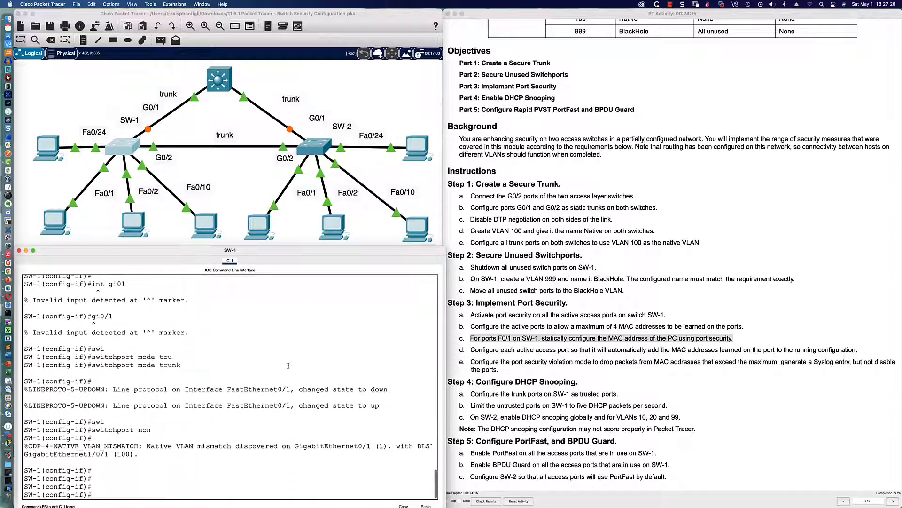
{"action": "type", "text": "sw"}
{"action": "key", "text": "Tab"}
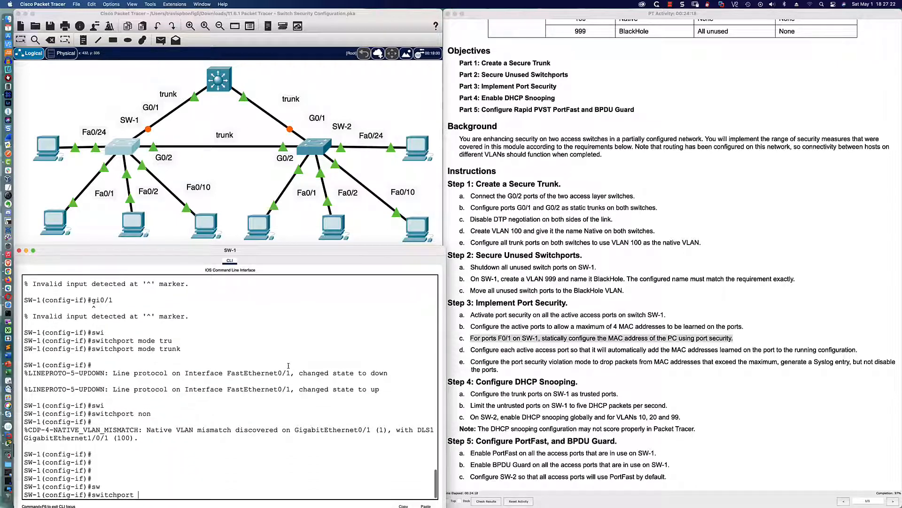
{"action": "type", "text": "tru"}
{"action": "key", "text": "Tab"}
{"action": "type", "text": "na"}
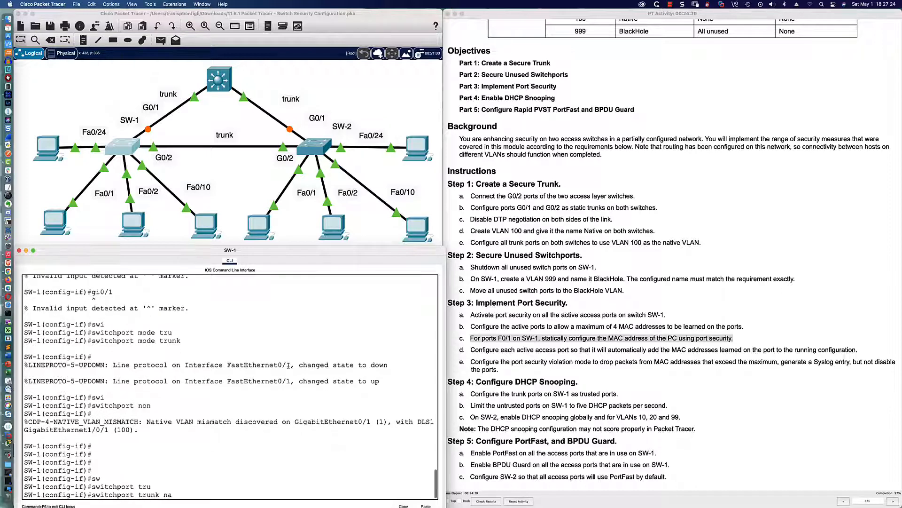
{"action": "key", "text": "Tab"}
{"action": "type", "text": "vlan 190"}
{"action": "key", "text": "BackSpace"}
{"action": "key", "text": "BackSpace"}
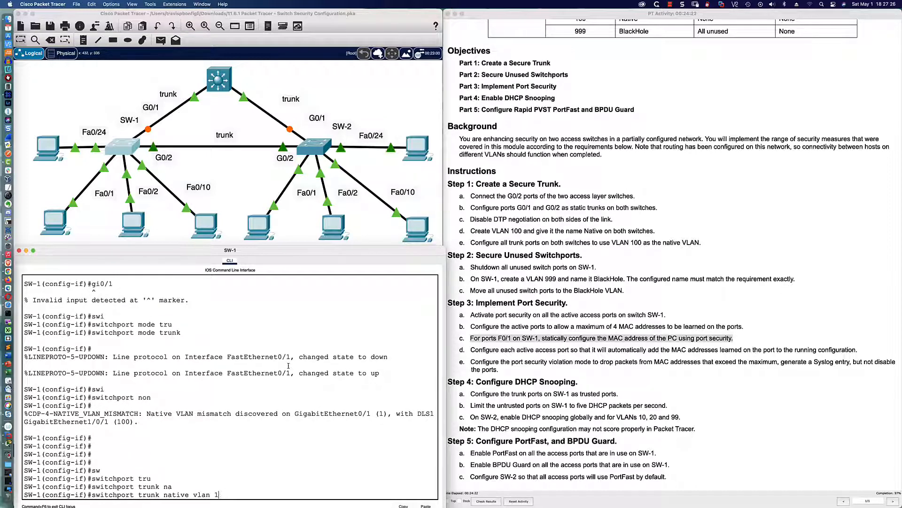
{"action": "type", "text": "00"}
{"action": "key", "text": "Return"}
Step: Show the trunk summary, which lists Fa0/1 and Fa0/2 as trunking
{"action": "type", "text": "do sh in"}
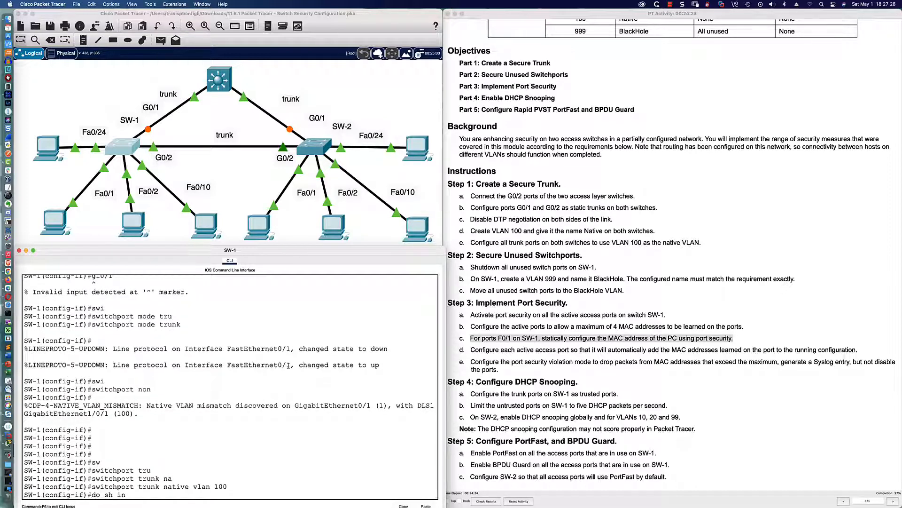
{"action": "type", "text": "t trun"}
{"action": "key", "text": "Return"}
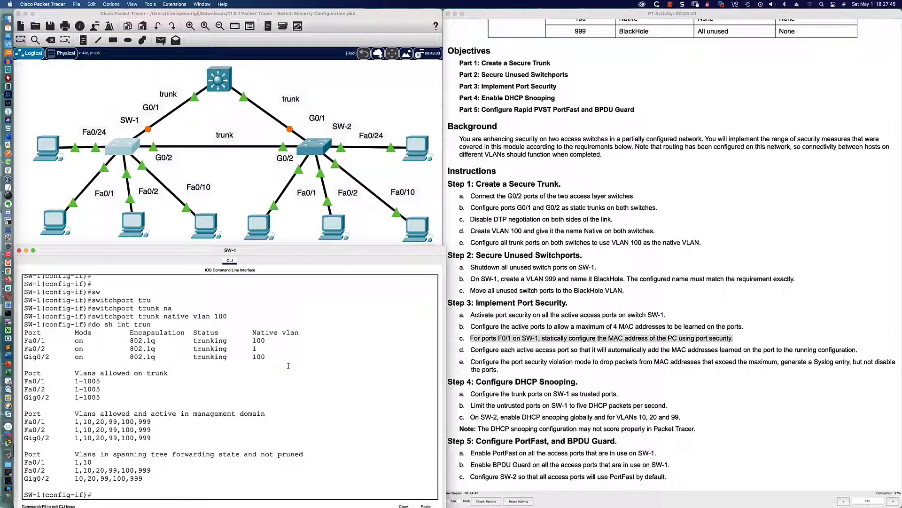
{"action": "type", "text": "int fa0/1-"}
Step: Select the Fa0/1-2 range and set both ports to 'switchport mode access'
{"action": "type", "text": "2"}
{"action": "key", "text": "Return"}
{"action": "type", "text": "int ra"}
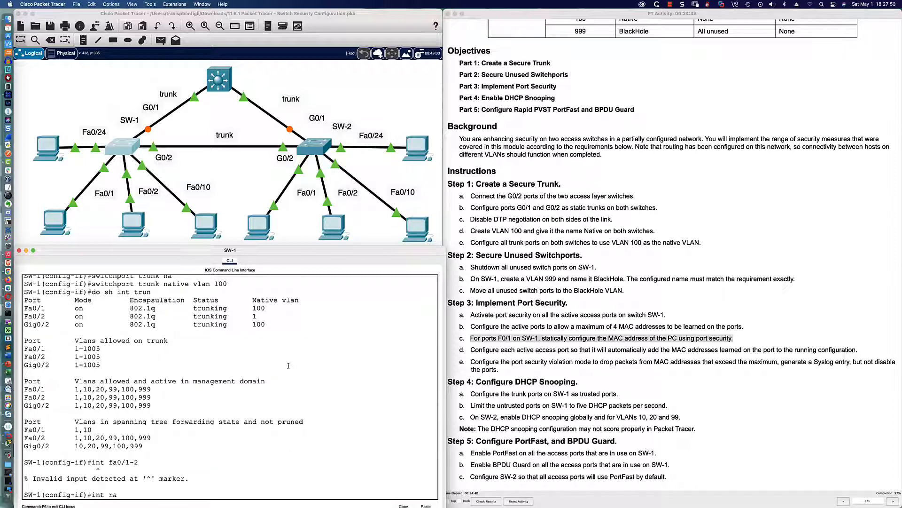
{"action": "type", "text": " fa0/1-2"}
{"action": "key", "text": "Return"}
{"action": "type", "text": "swi"}
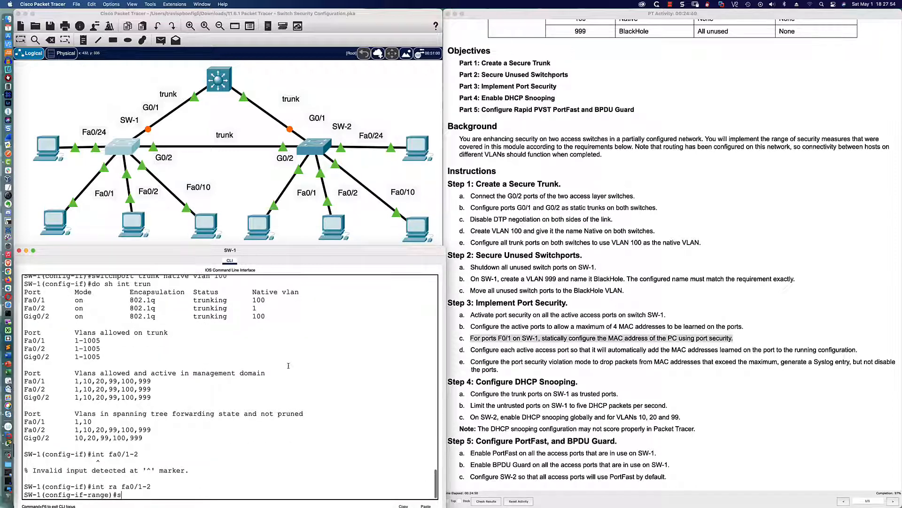
{"action": "key", "text": "Tab"}
{"action": "type", "text": "mode"}
{"action": "key", "text": "Tab"}
{"action": "type", "text": "acc"}
{"action": "key", "text": "Tab"}
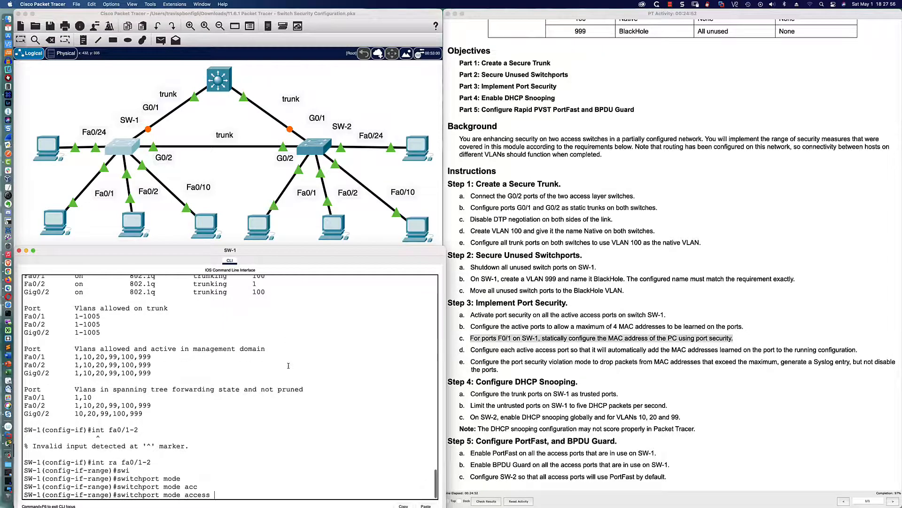
{"action": "key", "text": "Return"}
Step: Assign both ports to access VLAN 10, per the instructions' Admin VLAN table
{"action": "type", "text": "swi"}
{"action": "key", "text": "Tab"}
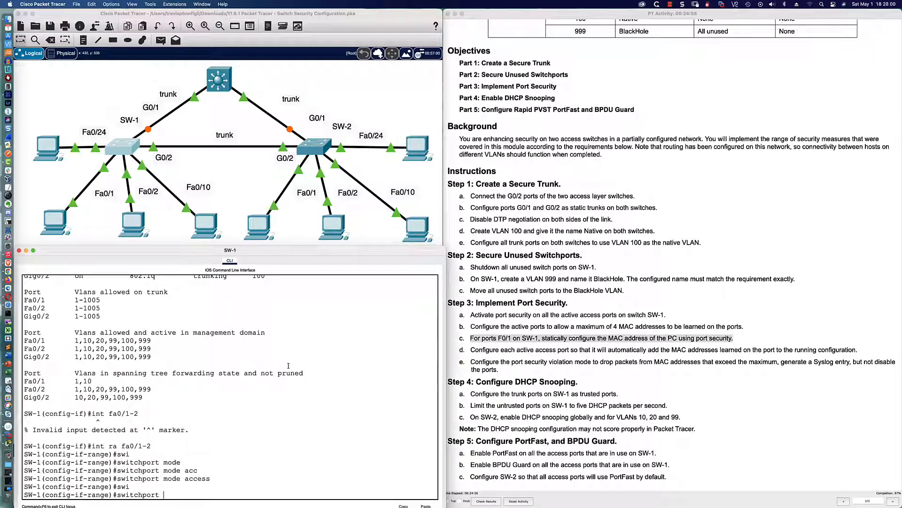
{"action": "scroll", "coordinate": [596, 164], "scroll_direction": "up", "scroll_amount": 5}
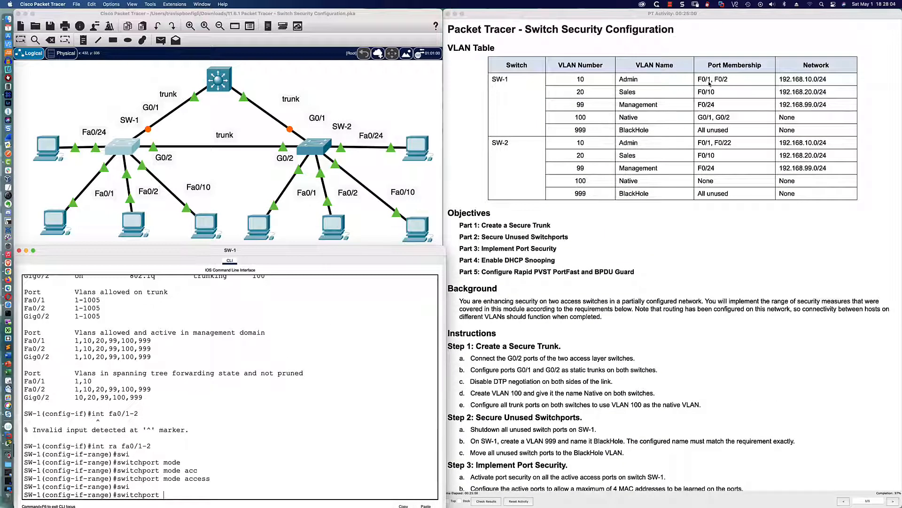
{"action": "type", "text": "acc vlan 109"}
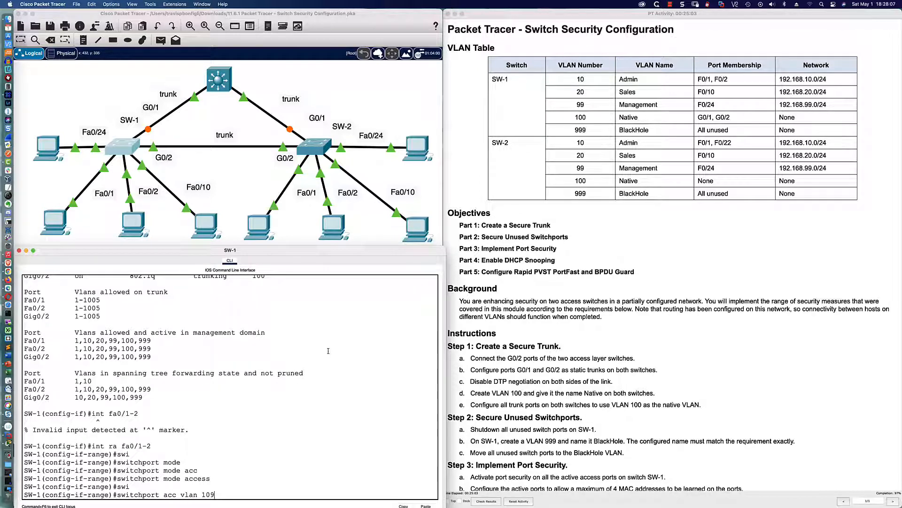
{"action": "key", "text": "Return"}
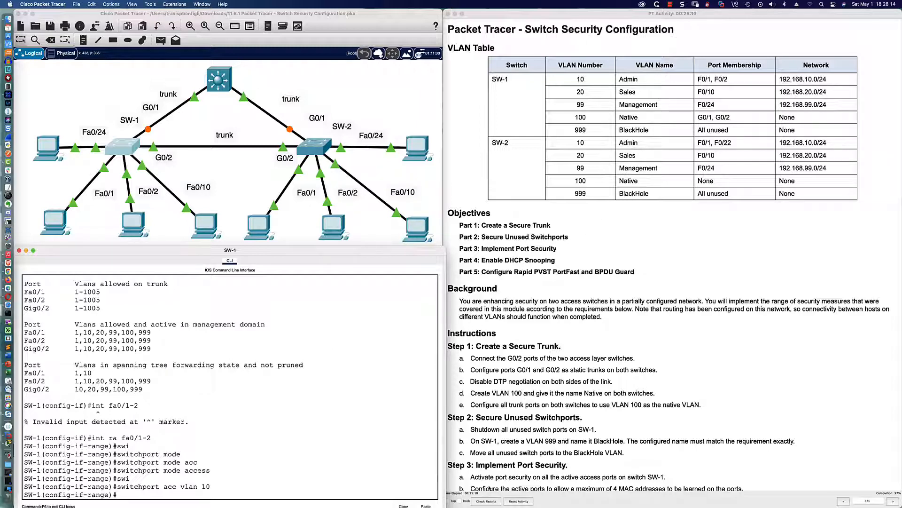
Step: Recheck results (130/134), inspect the incorrect Gi0/1 Port Mode item, then close and reveal the topology
{"action": "left_click", "coordinate": [487, 501]}
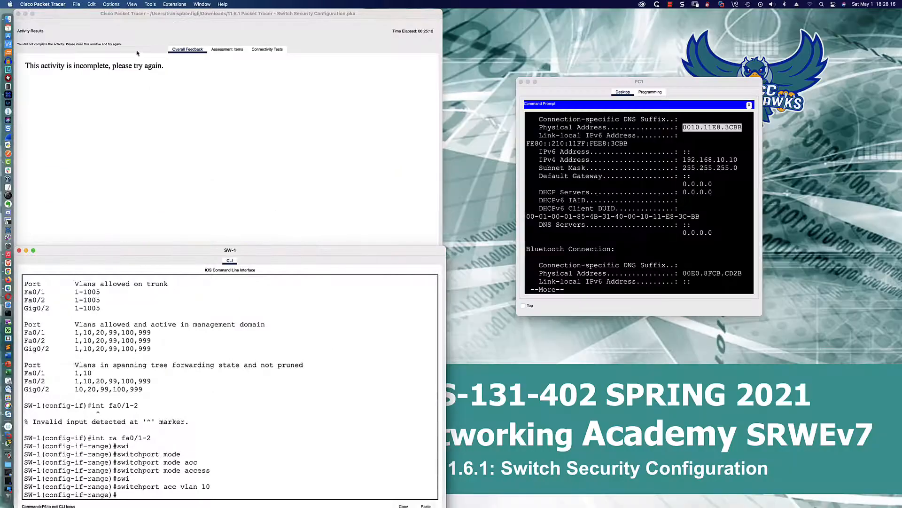
{"action": "left_click", "coordinate": [227, 50]}
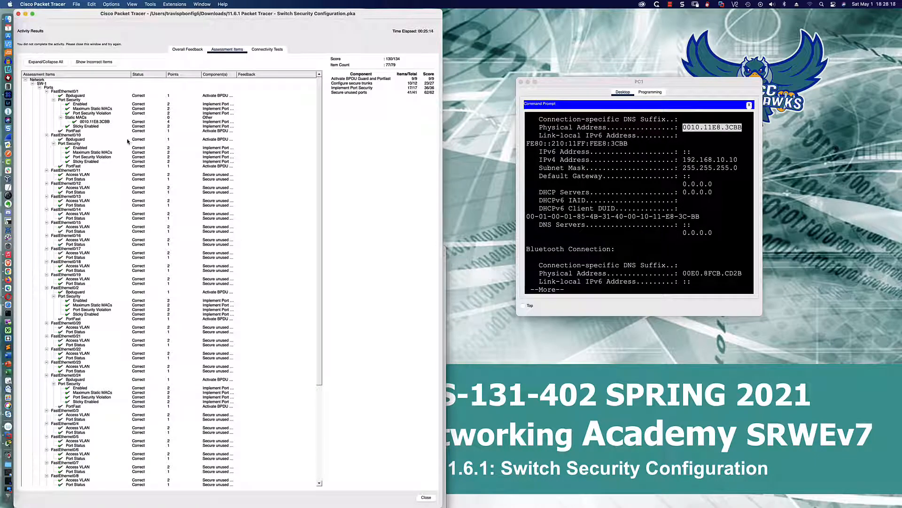
{"action": "scroll", "coordinate": [128, 141], "scroll_direction": "down", "scroll_amount": 5}
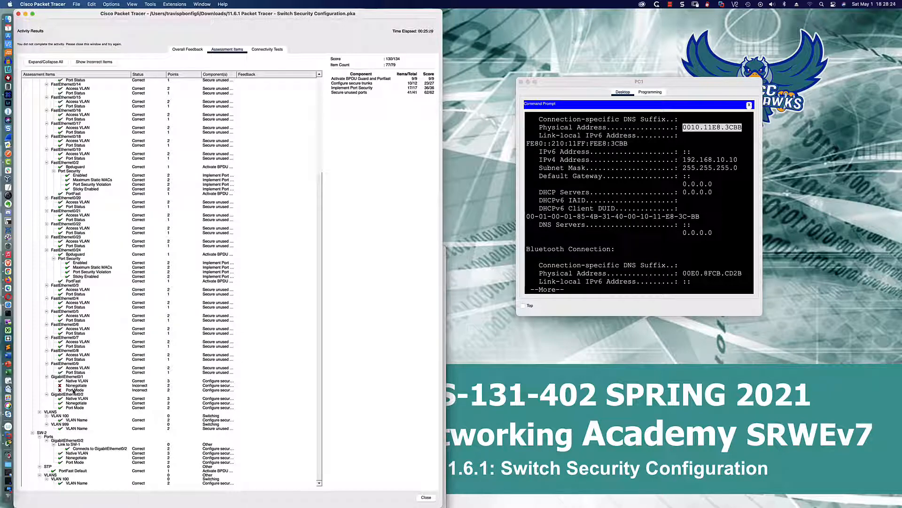
{"action": "scroll", "coordinate": [74, 391], "scroll_direction": "up", "scroll_amount": 3}
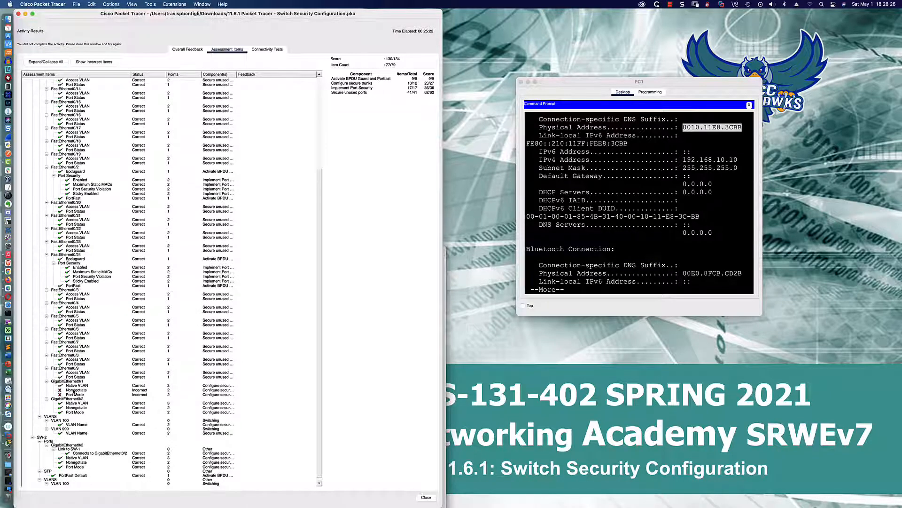
{"action": "scroll", "coordinate": [73, 392], "scroll_direction": "up", "scroll_amount": 5}
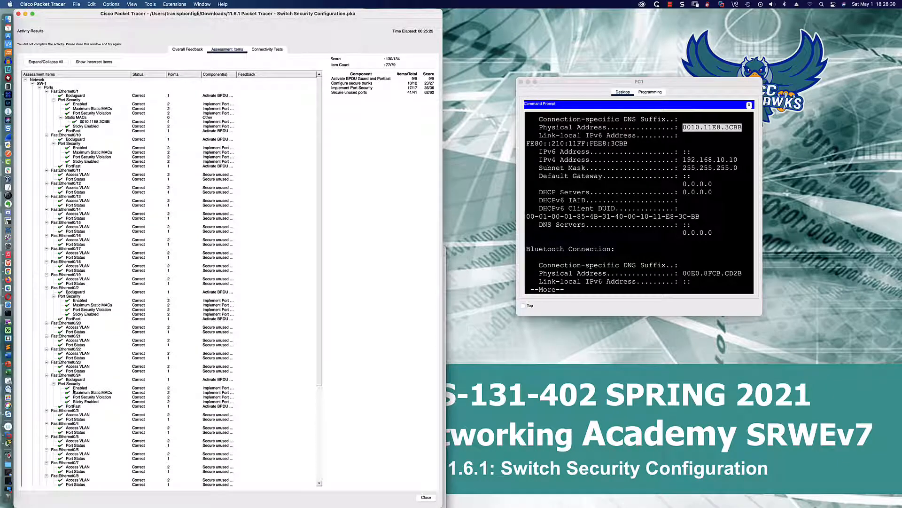
{"action": "scroll", "coordinate": [74, 391], "scroll_direction": "down", "scroll_amount": 10}
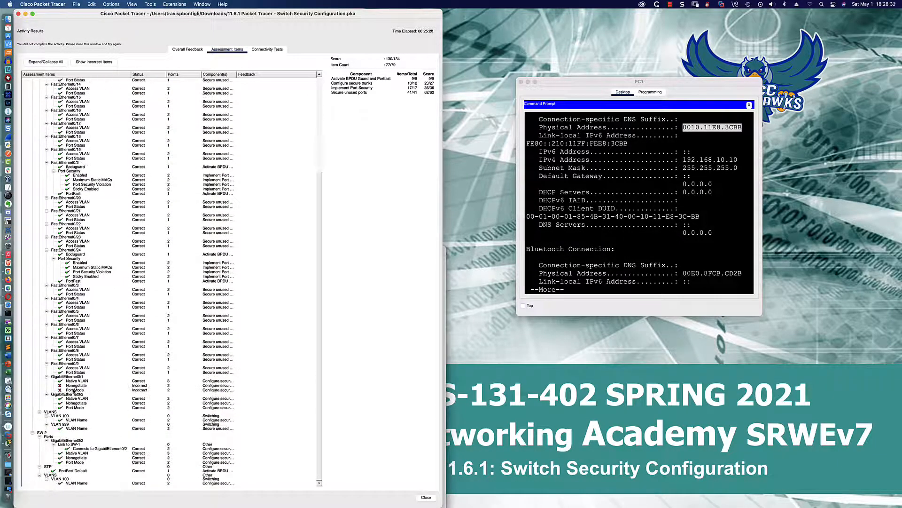
{"action": "left_click", "coordinate": [73, 388]}
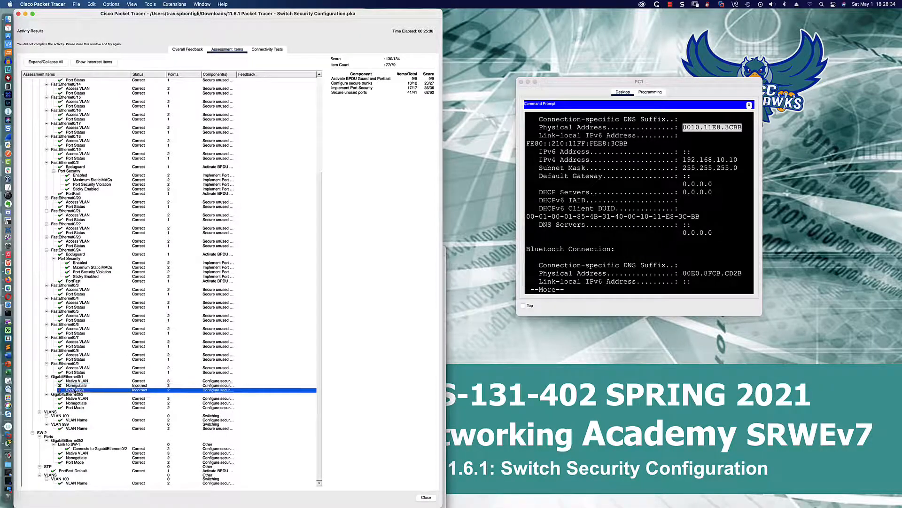
{"action": "scroll", "coordinate": [74, 388], "scroll_direction": "up", "scroll_amount": 10}
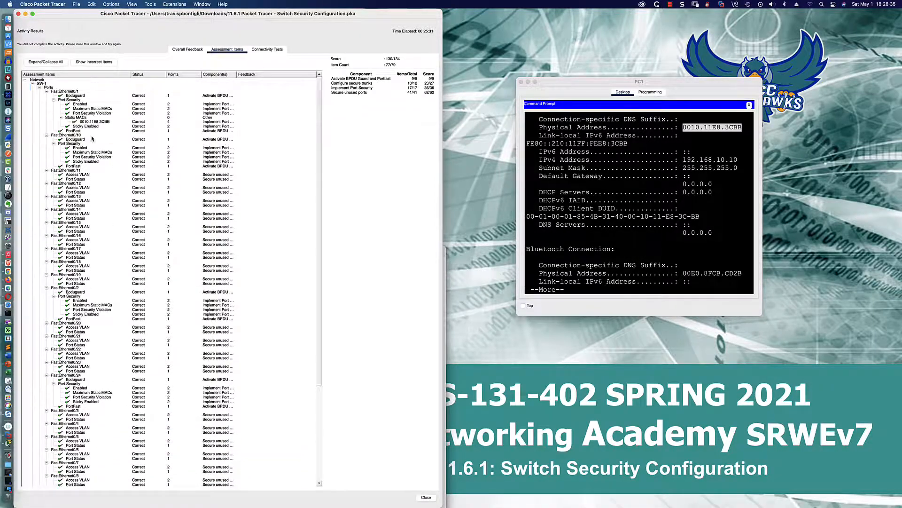
{"action": "left_click", "coordinate": [18, 14]}
{"action": "left_click_drag", "start_coordinate": [298, 14], "coordinate": [513, 15]}
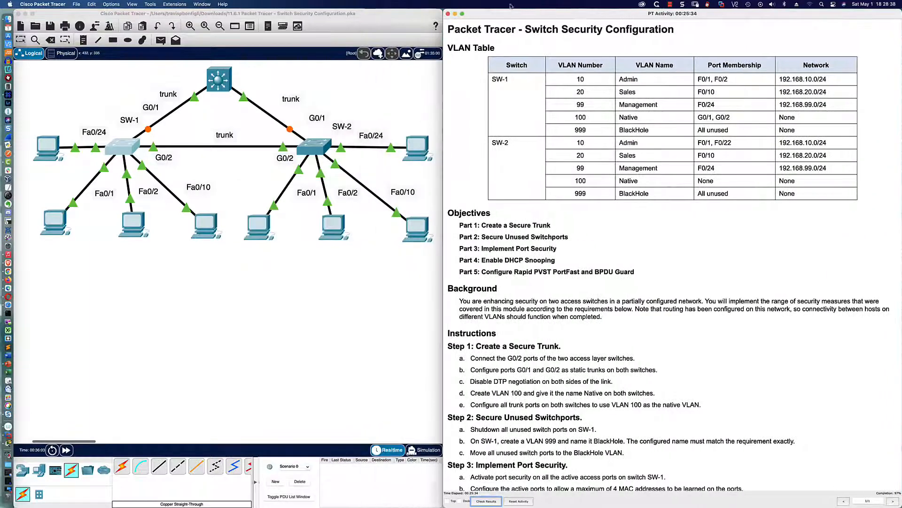
Step: Review SW-1's running configuration with do sh run
{"action": "left_click", "coordinate": [137, 143]}
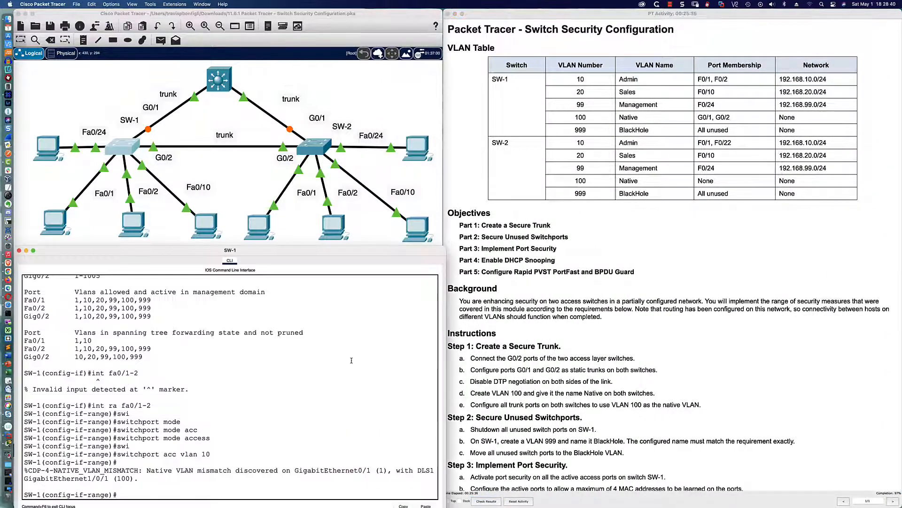
{"action": "key", "text": "Return"}
{"action": "key", "text": "Return"}
{"action": "key", "text": "Return"}
{"action": "key", "text": "Return"}
{"action": "type", "text": "do sh run"}
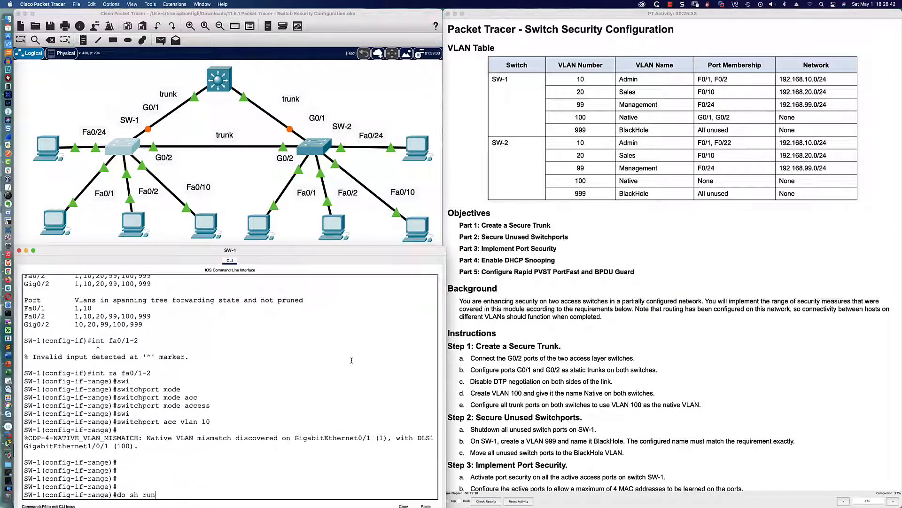
{"action": "key", "text": "Return"}
{"action": "key", "text": "space"}
{"action": "key", "text": "space"}
{"action": "key", "text": "space"}
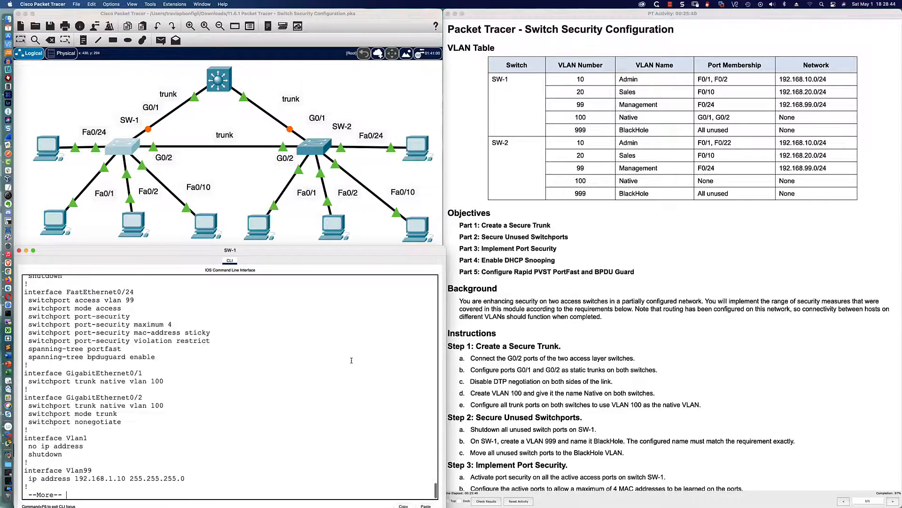
{"action": "scroll", "coordinate": [240, 333], "scroll_direction": "up", "scroll_amount": 5}
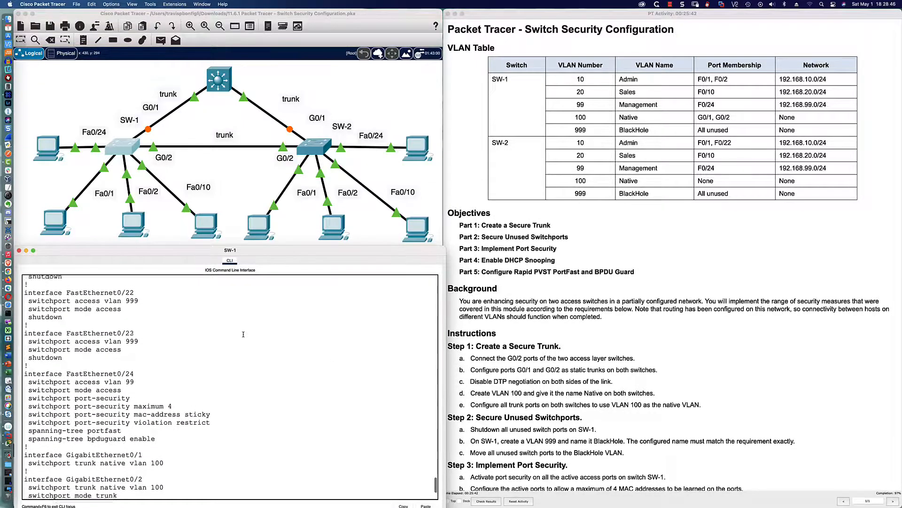
{"action": "scroll", "coordinate": [243, 334], "scroll_direction": "down", "scroll_amount": 5}
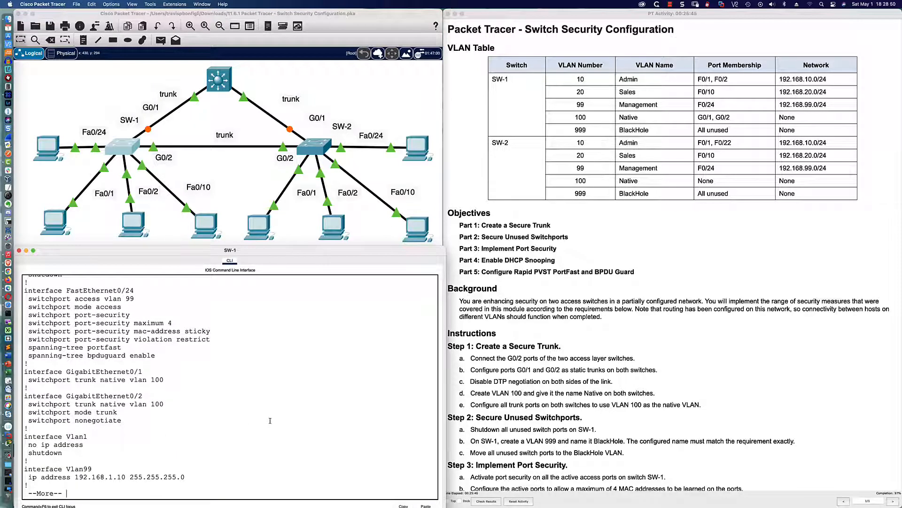
Step: Enter Gi0/1 configuration and try disabling DTP negotiation, which is rejected
{"action": "type", "text": "q"}
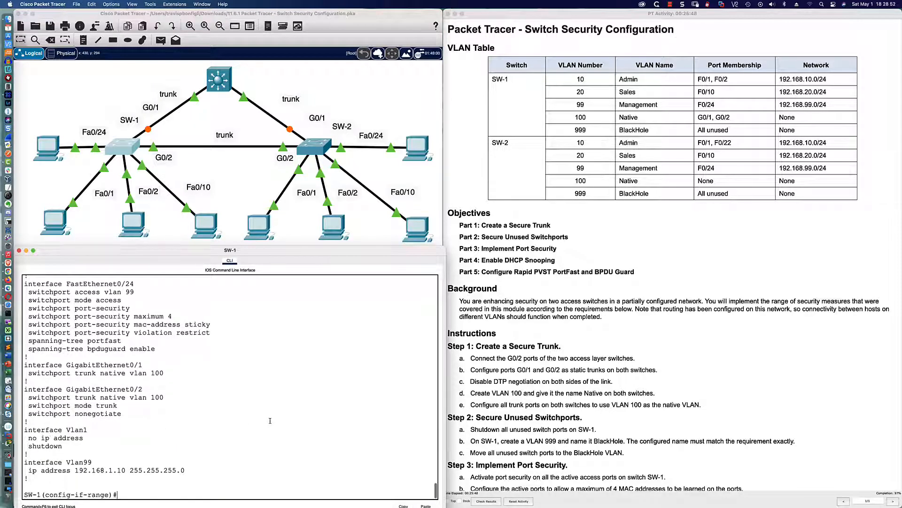
{"action": "type", "text": "int gi0/1"}
{"action": "key", "text": "Return"}
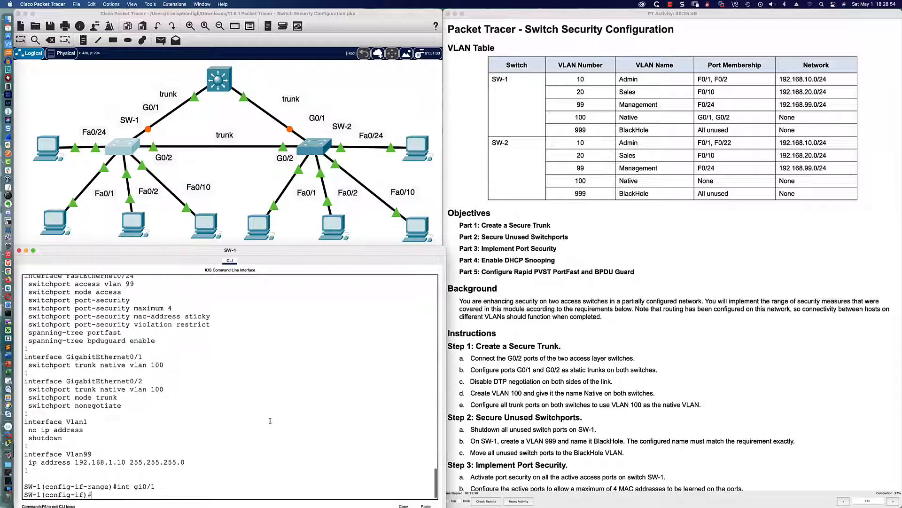
{"action": "type", "text": "swi"}
{"action": "key", "text": "Tab"}
{"action": "type", "text": "non"}
{"action": "key", "text": "Tab"}
{"action": "key", "text": "Return"}
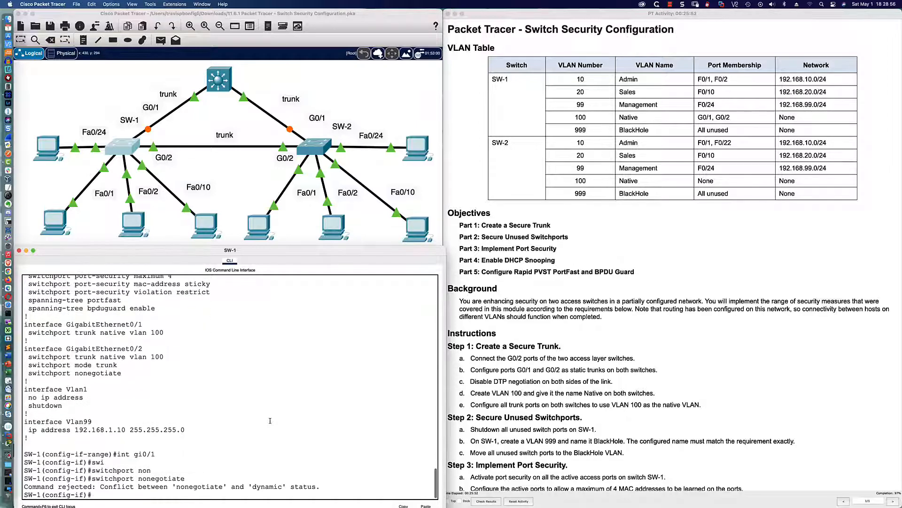
Step: Set Gi0/1 to static trunk mode, then disable DTP negotiation with switchport nonegotiate
{"action": "type", "text": "swi"}
{"action": "key", "text": "Tab"}
{"action": "type", "text": "mode tru"}
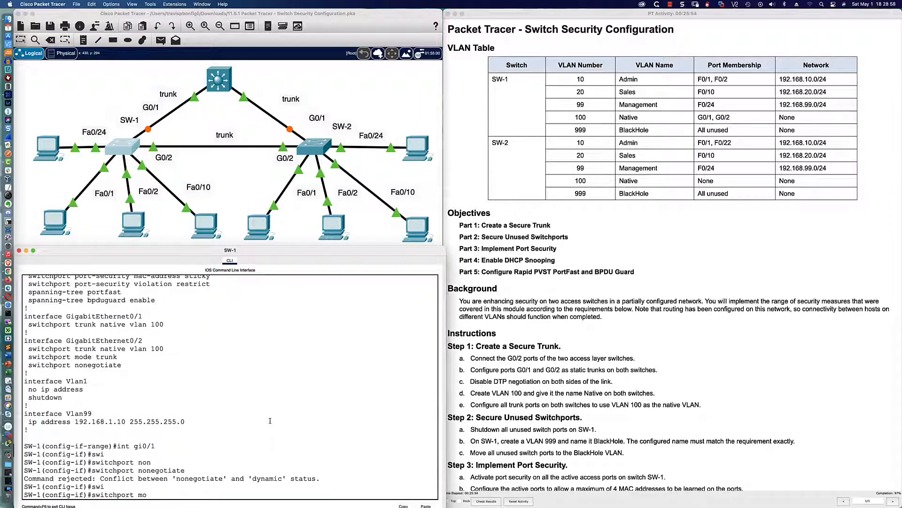
{"action": "key", "text": "Tab"}
{"action": "key", "text": "Return"}
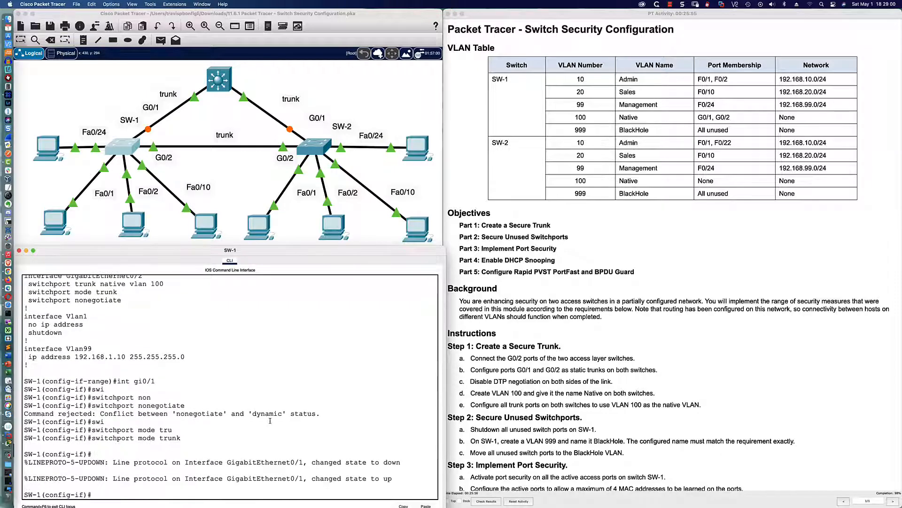
{"action": "type", "text": "swi"}
{"action": "key", "text": "Tab"}
{"action": "type", "text": "non"}
{"action": "key", "text": "Tab"}
{"action": "key", "text": "Return"}
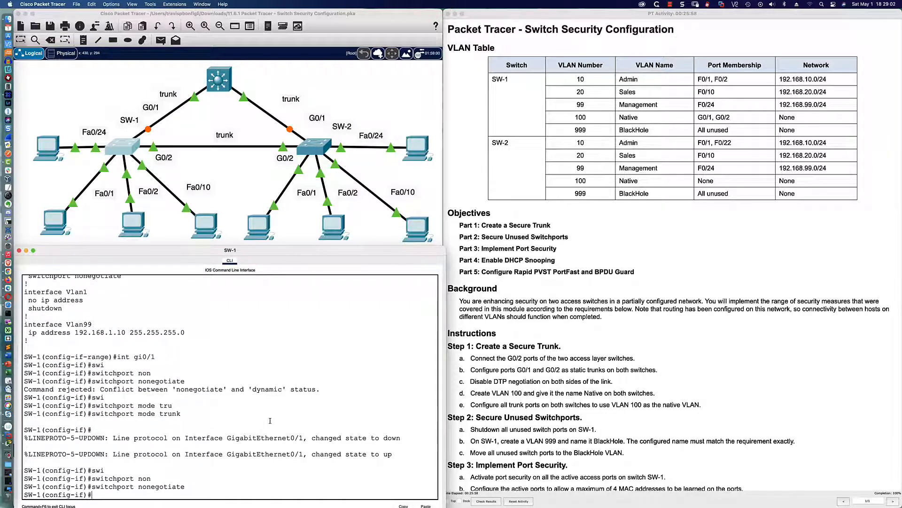
{"action": "key", "text": "Return"}
{"action": "key", "text": "Return"}
{"action": "key", "text": "Return"}
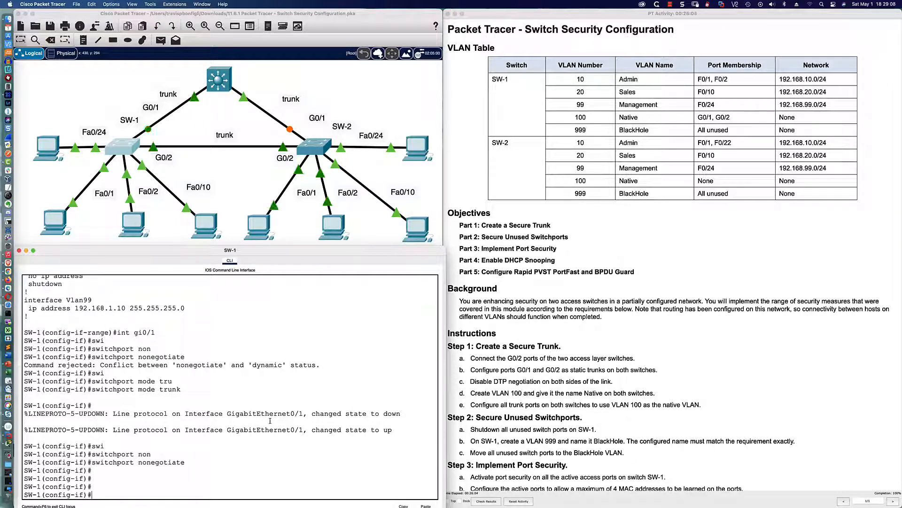
{"action": "key", "text": "Return"}
{"action": "key", "text": "Return"}
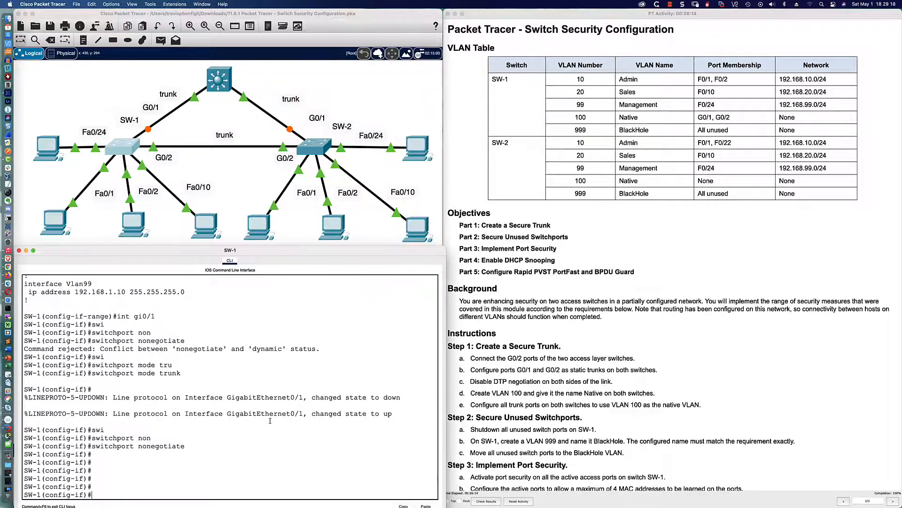
Step: Scroll the activity instructions and select the Step 4 DHCP snooping text
{"action": "scroll", "coordinate": [522, 306], "scroll_direction": "down", "scroll_amount": 5}
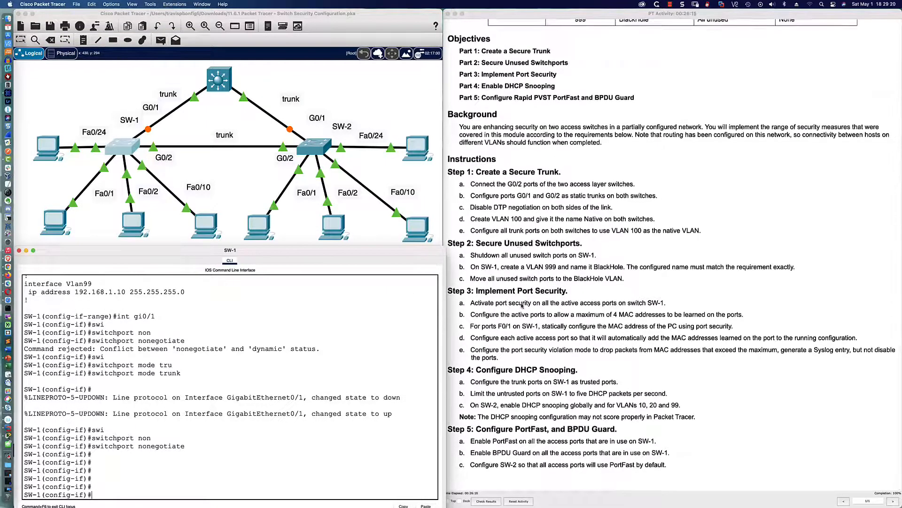
{"action": "scroll", "coordinate": [523, 305], "scroll_direction": "down", "scroll_amount": 2}
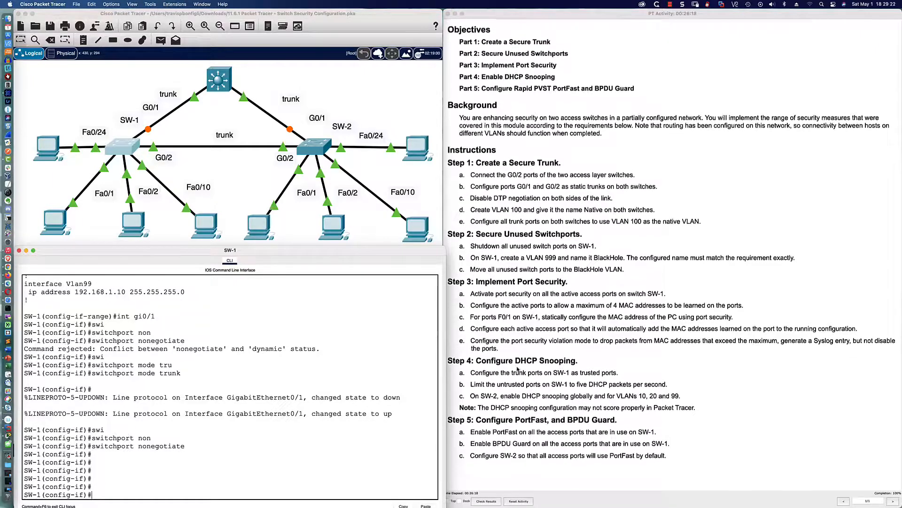
{"action": "scroll", "coordinate": [517, 369], "scroll_direction": "up", "scroll_amount": 1}
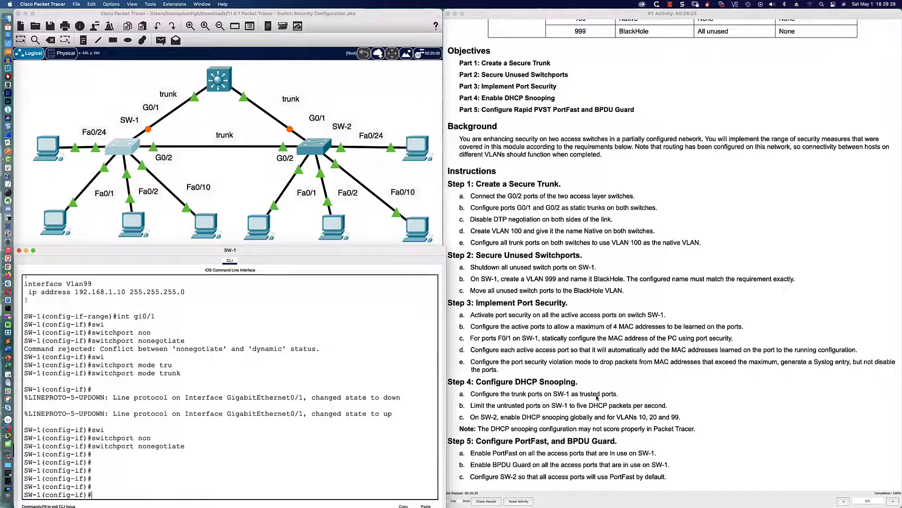
{"action": "left_click_drag", "start_coordinate": [448, 381], "coordinate": [714, 433]}
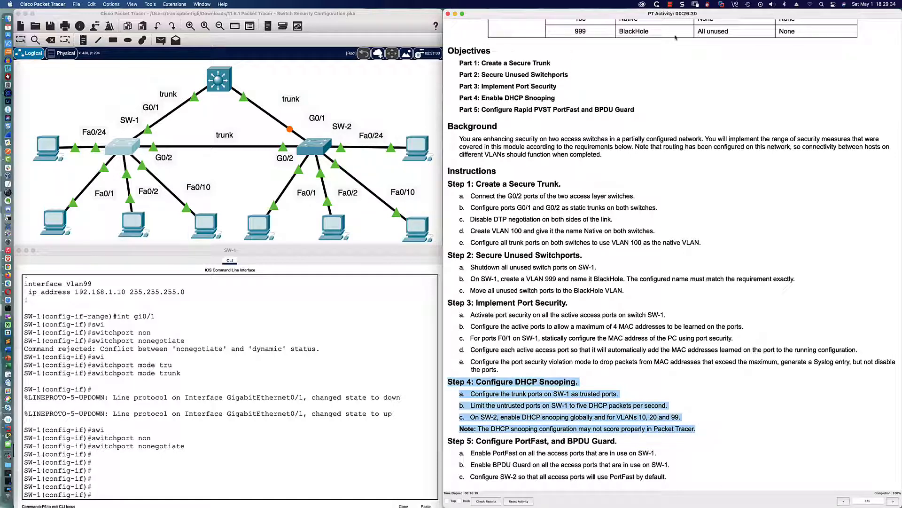
{"action": "left_click", "coordinate": [672, 5]}
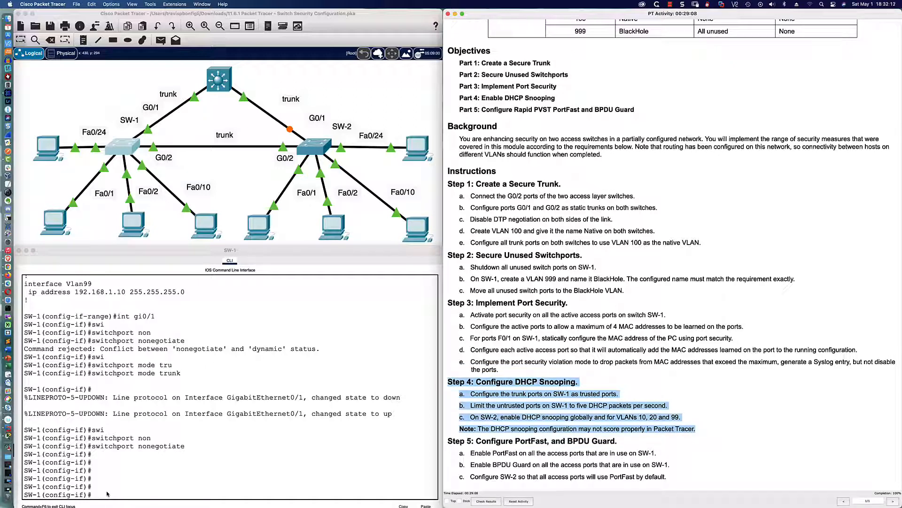
Step: Exit SW-1's interface configuration back to the global configuration prompt
{"action": "left_click", "coordinate": [106, 493]}
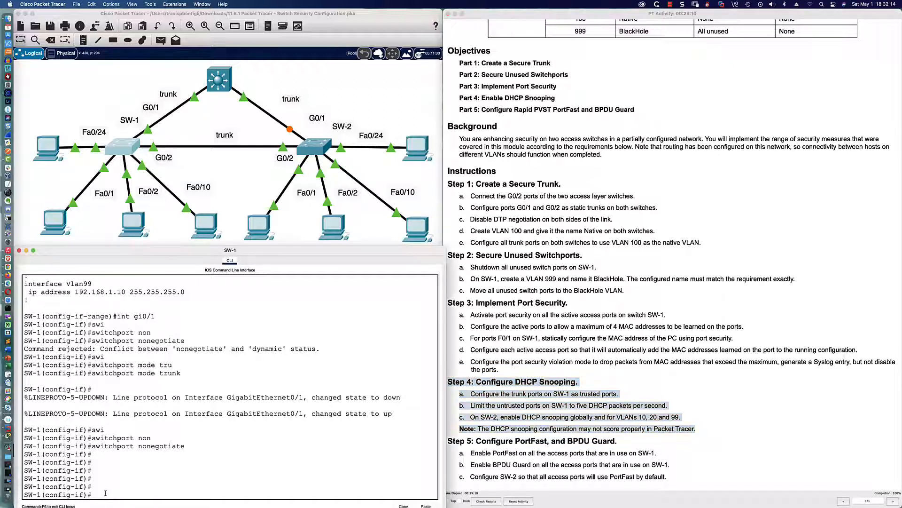
{"action": "key", "text": "Return"}
{"action": "key", "text": "Return"}
{"action": "key", "text": "Return"}
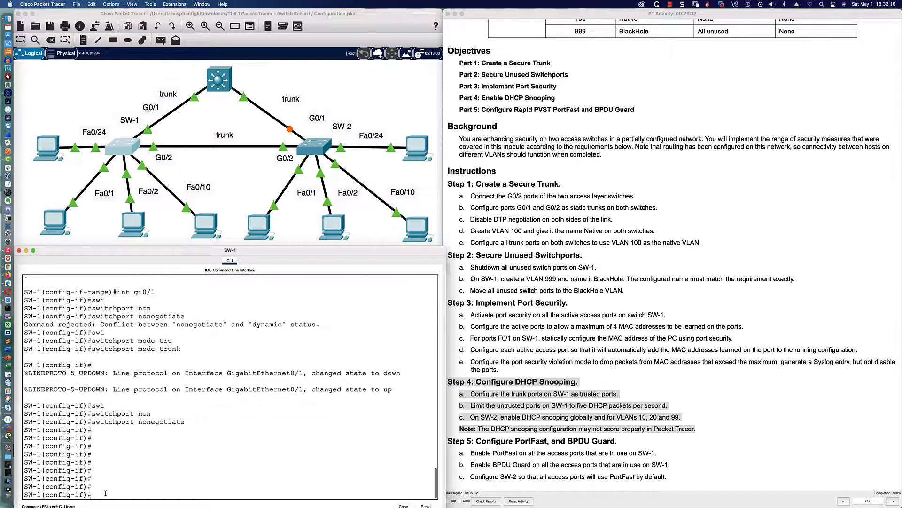
{"action": "type", "text": "exit"}
{"action": "key", "text": "Return"}
{"action": "key", "text": "Return"}
{"action": "key", "text": "Return"}
{"action": "key", "text": "Return"}
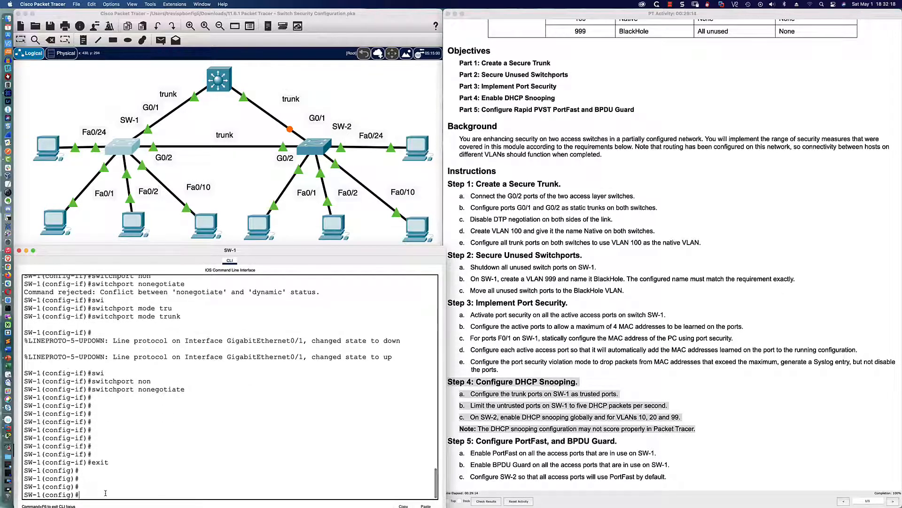
{"action": "type", "text": "ip dhcp sn"}
Step: Enable DHCP snooping globally on SW-1 with ip dhcp snooping
{"action": "key", "text": "Tab"}
{"action": "key", "text": "Return"}
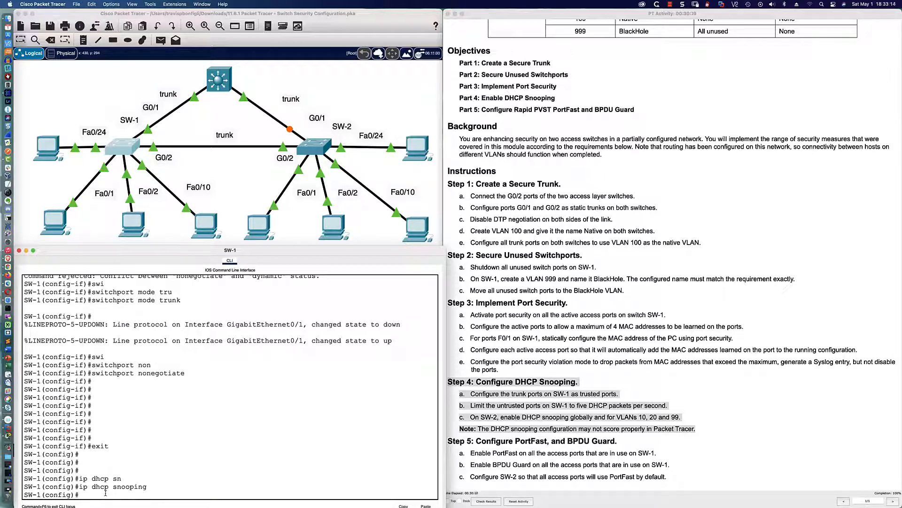
{"action": "type", "text": "ip dhcp"}
Step: Apply DHCP snooping to VLANs 10, 20 and 99, then clear a partly typed command
{"action": "key", "text": "Tab"}
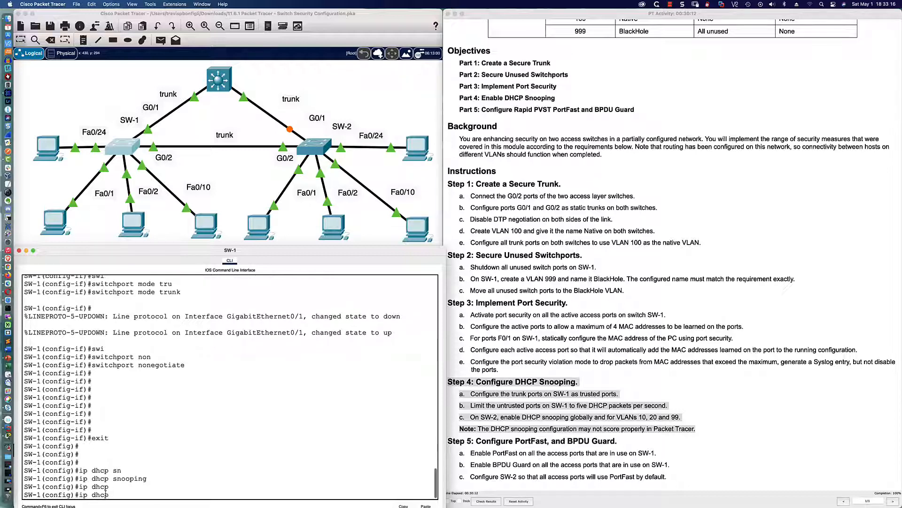
{"action": "type", "text": "sn"}
{"action": "key", "text": "Tab"}
{"action": "type", "text": "vlan"}
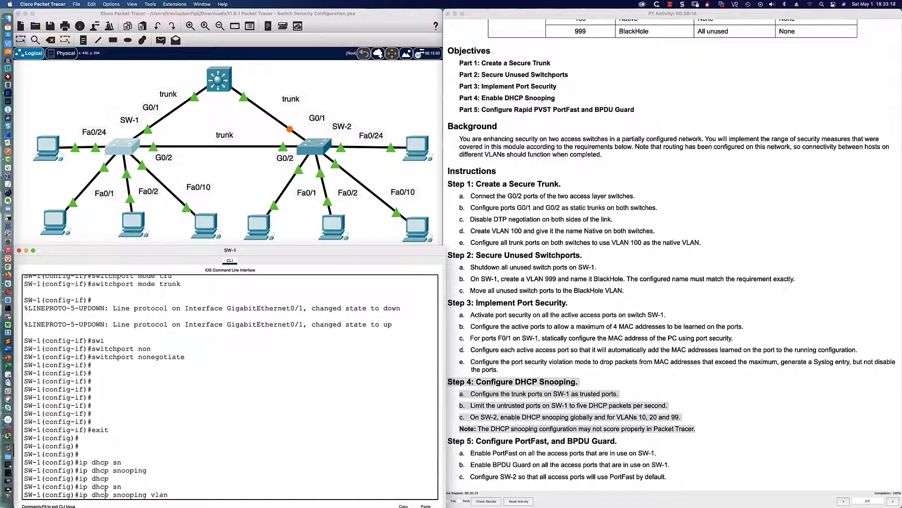
{"action": "type", "text": " ?"}
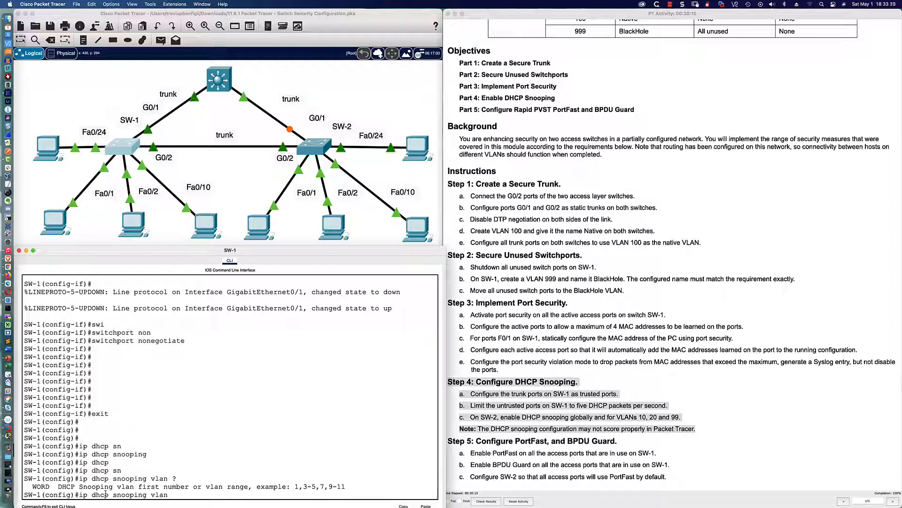
{"action": "type", "text": "10,20"}
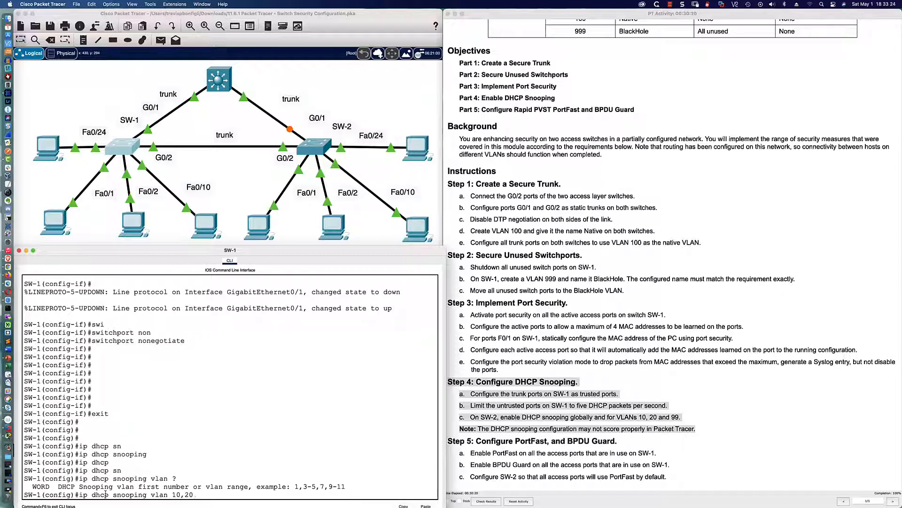
{"action": "type", "text": ".99"}
{"action": "key", "text": "Return"}
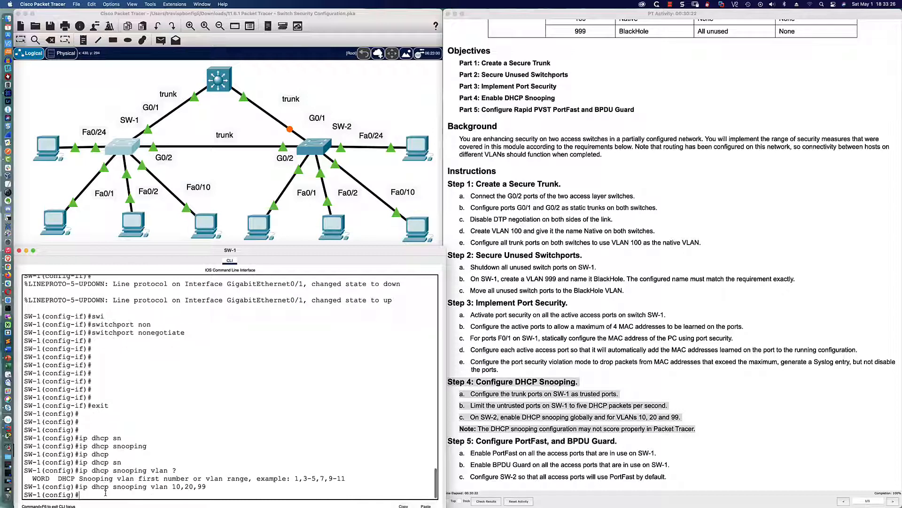
{"action": "key", "text": "Return"}
{"action": "key", "text": "Return"}
{"action": "key", "text": "Return"}
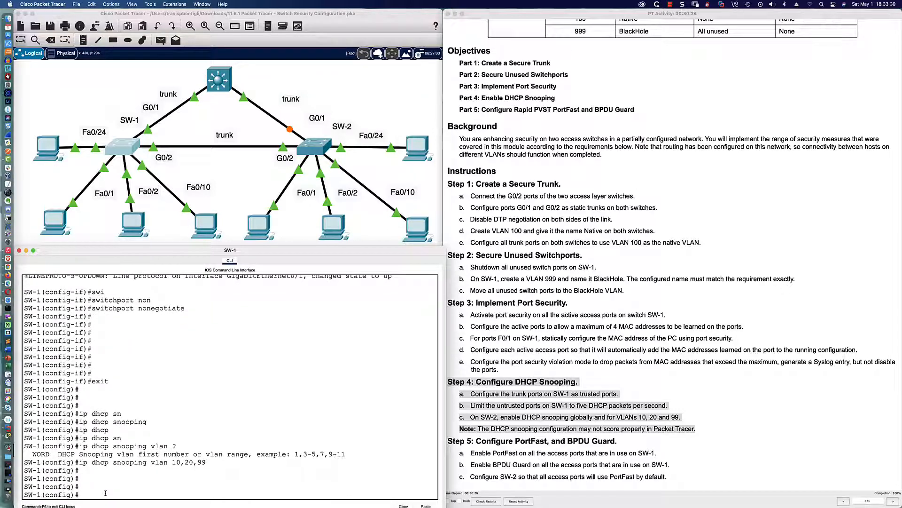
{"action": "type", "text": "int ra fa0/1-2,fa0/10,fa0/24"}
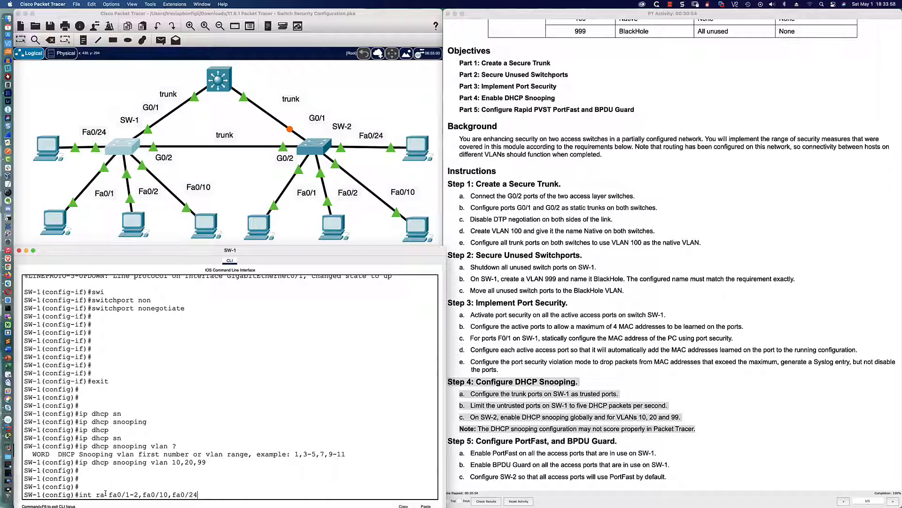
Step: Limit DHCP snooping to 5 packets per second on Fa0/1-2, Fa0/10 and Fa0/24
{"action": "key", "text": "Return"}
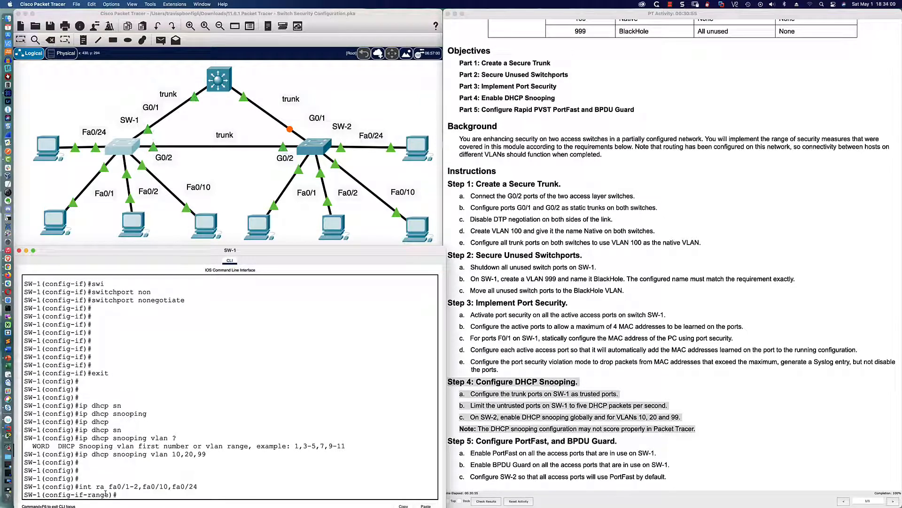
{"action": "type", "text": "ip dhcp"}
{"action": "key", "text": "Tab"}
{"action": "type", "text": "sn"}
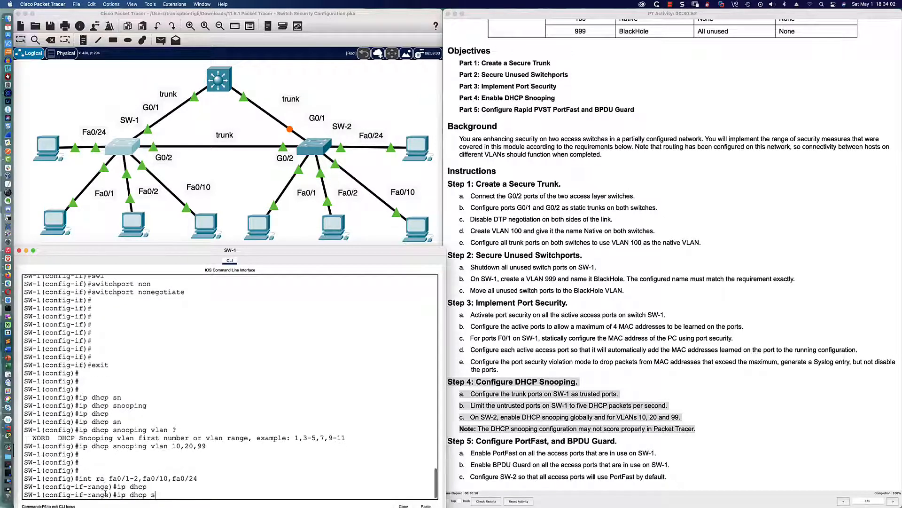
{"action": "key", "text": "Tab"}
{"action": "type", "text": "limit"}
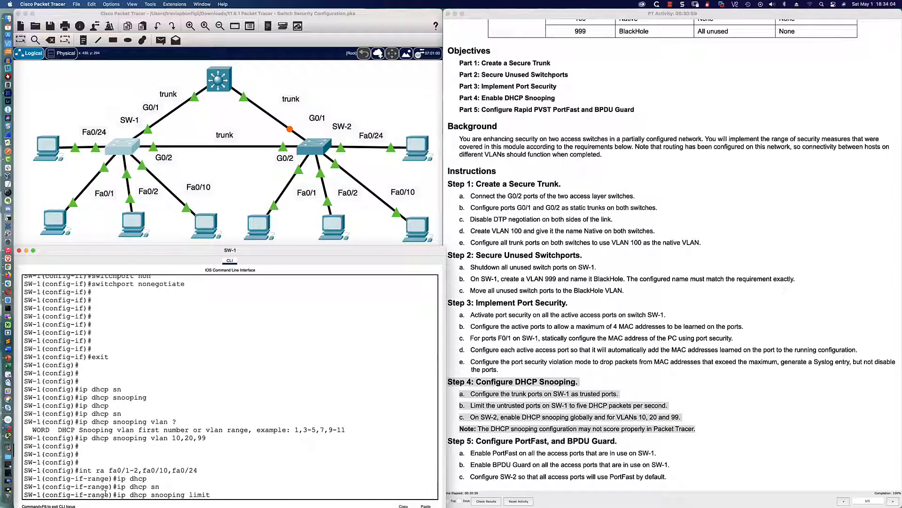
{"action": "type", "text": " ra "}
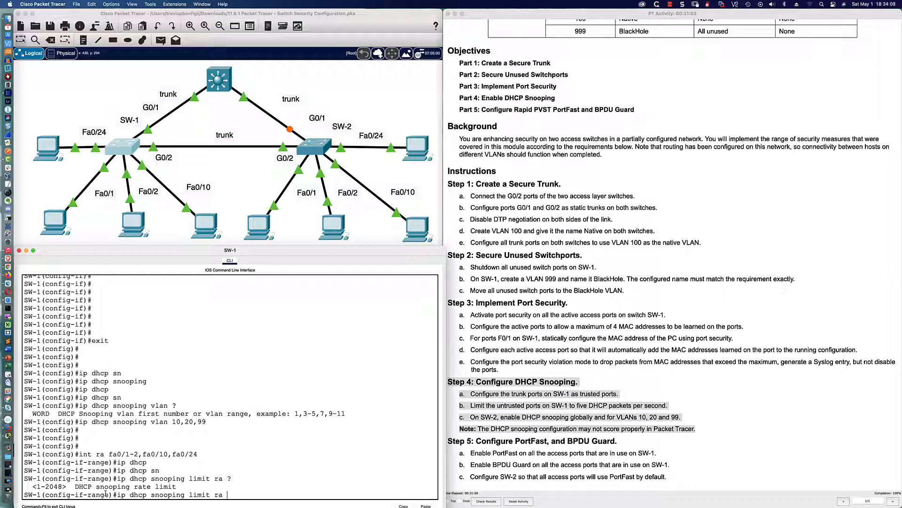
{"action": "type", "text": "?5"}
{"action": "key", "text": "Return"}
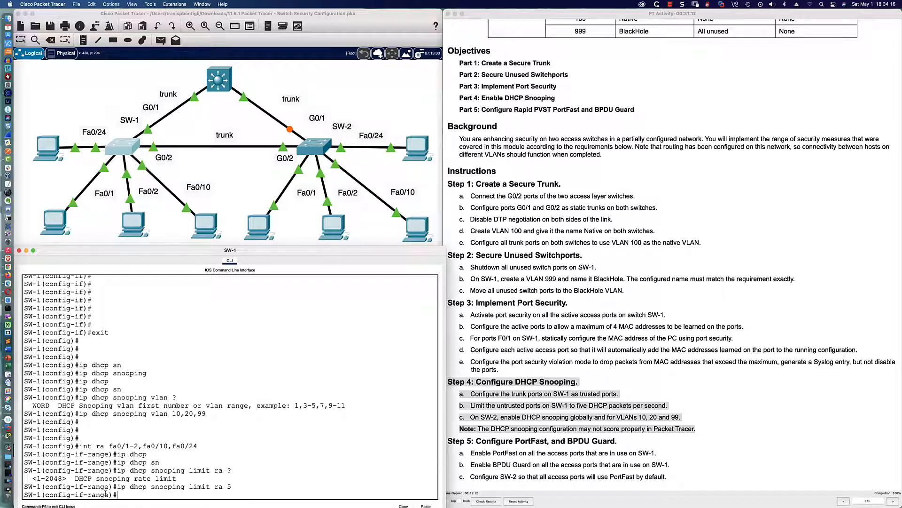
Step: Mark interface range Gi0/1-2 as trusted for DHCP snooping
{"action": "type", "text": "int gi0/1-2"}
{"action": "key", "text": "Return"}
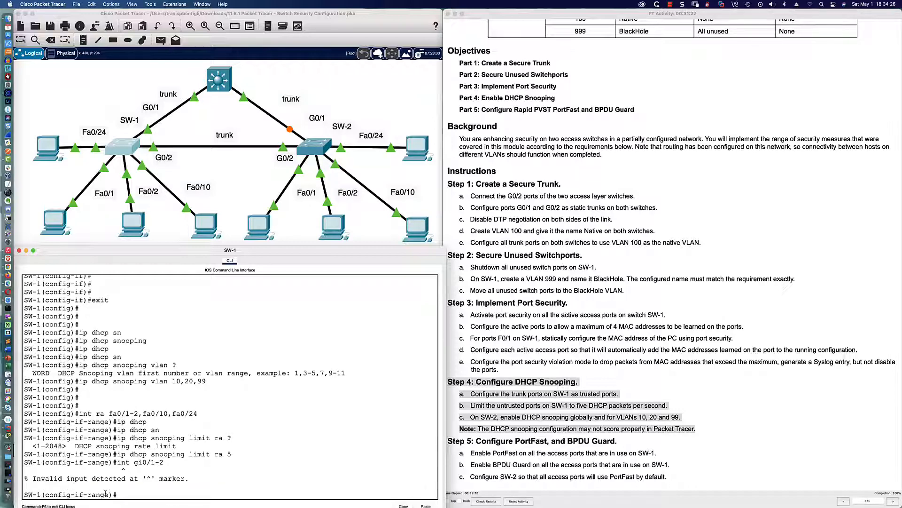
{"action": "type", "text": "int ra gi0/1-2"}
{"action": "key", "text": "Return"}
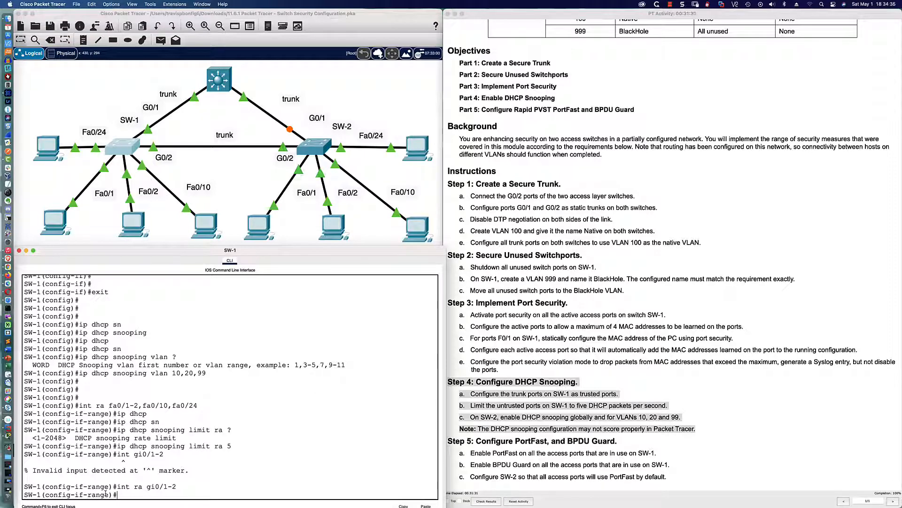
{"action": "type", "text": "ip dhcp"}
{"action": "key", "text": "Tab"}
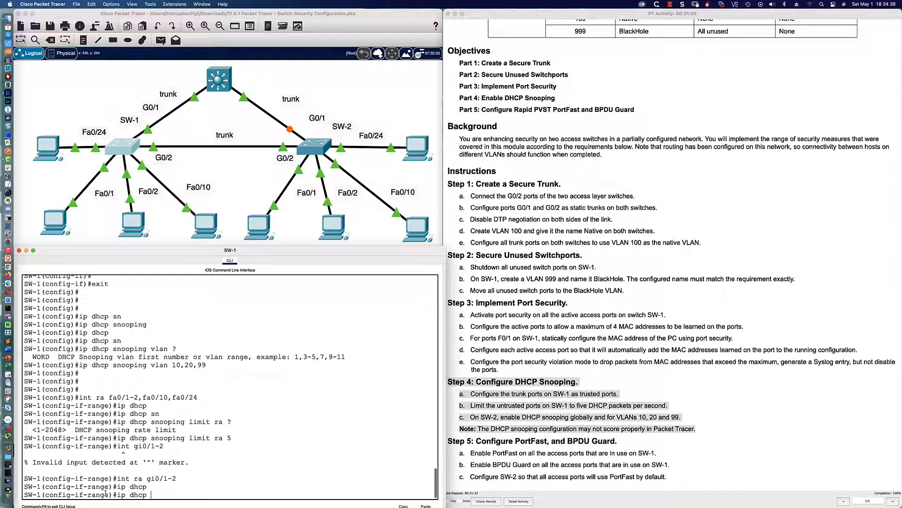
{"action": "type", "text": "sn"}
{"action": "key", "text": "Tab"}
{"action": "type", "text": "tru"}
{"action": "key", "text": "Tab"}
{"action": "key", "text": "Return"}
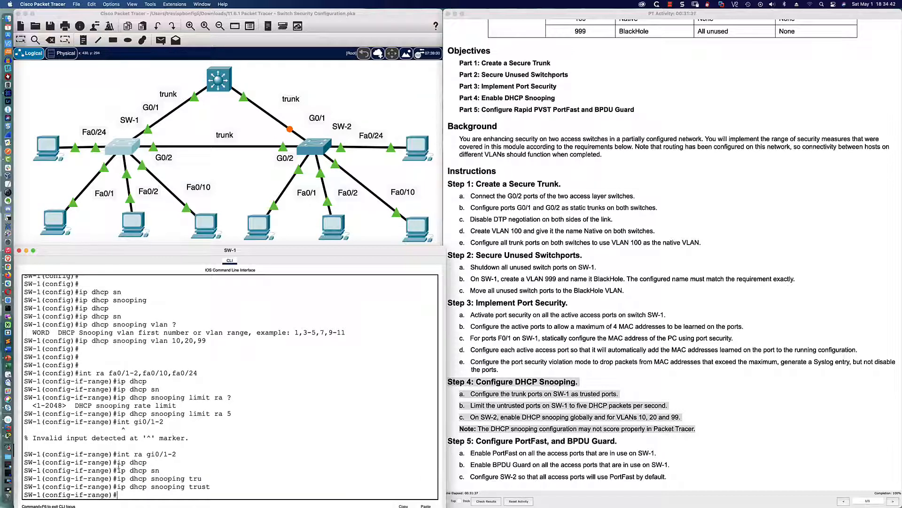
Step: In SW-2's console, select the interface range Gi0/1-2
{"action": "left_click", "coordinate": [314, 146]}
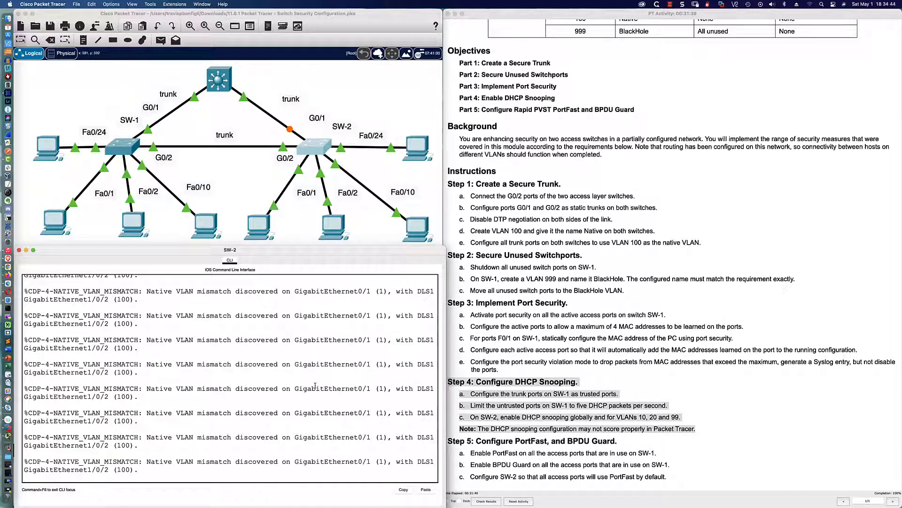
{"action": "key", "text": "Return"}
{"action": "key", "text": "Return"}
{"action": "key", "text": "Return"}
{"action": "key", "text": "Return"}
{"action": "type", "text": "int"}
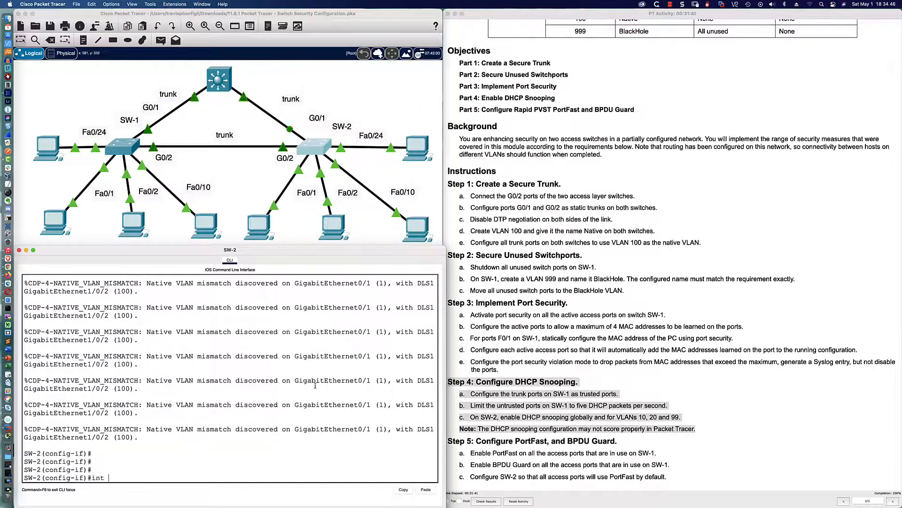
{"action": "type", "text": " gi0/"}
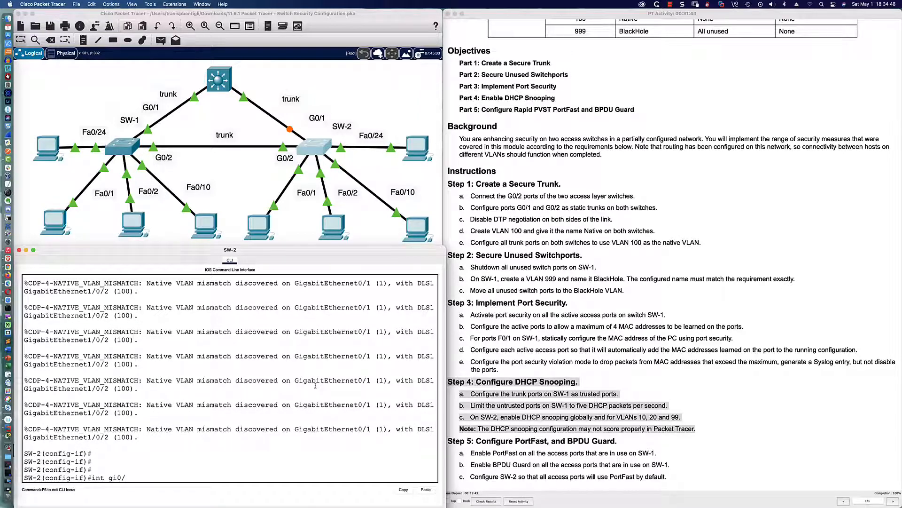
{"action": "type", "text": "1-2"}
{"action": "key", "text": "Return"}
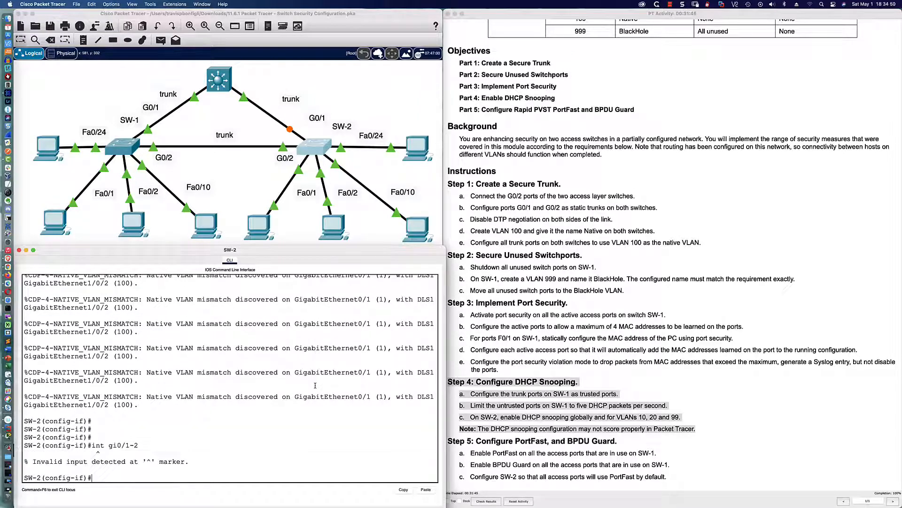
{"action": "key", "text": "Up"}
{"action": "key", "text": "Left"}
{"action": "key", "text": "Left"}
{"action": "type", "text": "ra"}
{"action": "key", "text": "Return"}
Step: Make Gi0/1-2 static trunks with DTP negotiation disabled
{"action": "type", "text": "swi"}
{"action": "key", "text": "Tab"}
{"action": "type", "text": "mode tru"}
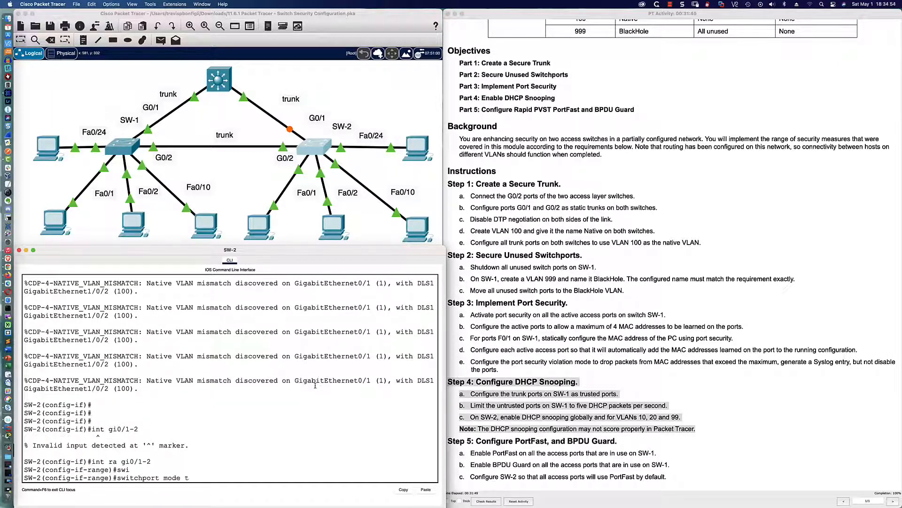
{"action": "key", "text": "Tab"}
{"action": "key", "text": "Return"}
{"action": "type", "text": "swi"}
{"action": "key", "text": "Tab"}
{"action": "type", "text": "non"}
{"action": "key", "text": "Return"}
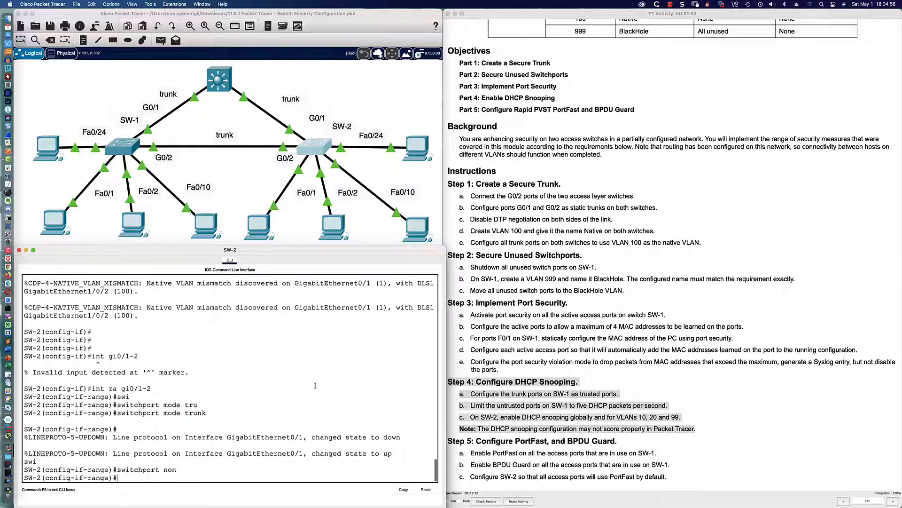
Step: Set native VLAN 100 on the Gi0/1-2 trunks
{"action": "type", "text": "sw"}
{"action": "key", "text": "Tab"}
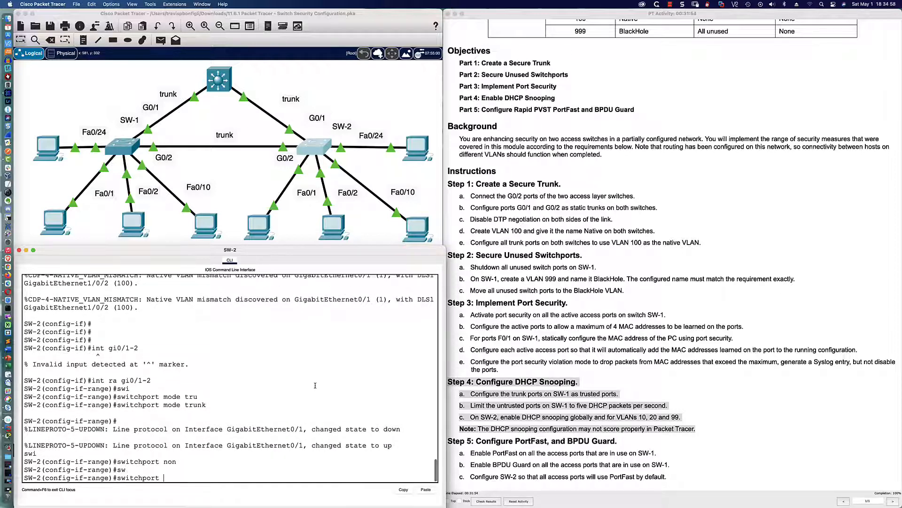
{"action": "type", "text": "tru"}
{"action": "key", "text": "Tab"}
{"action": "type", "text": "n"}
{"action": "key", "text": "Tab"}
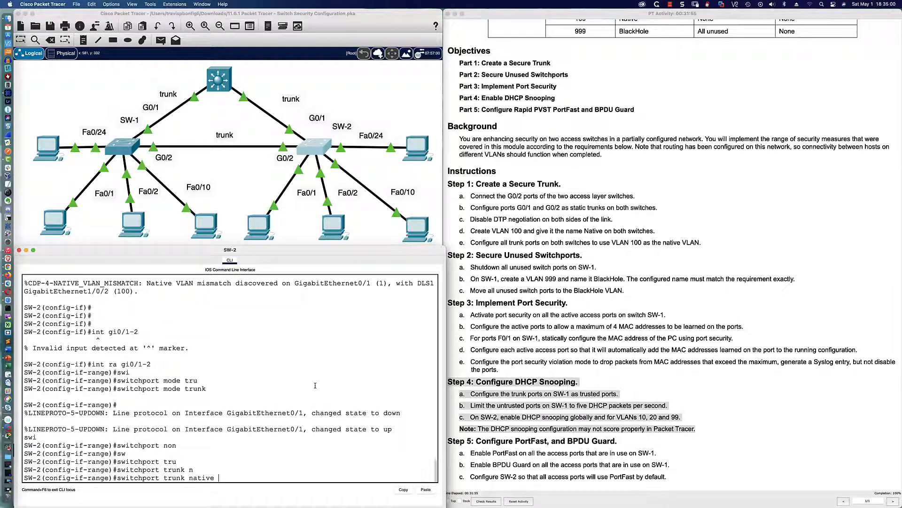
{"action": "type", "text": "vlan 100"}
{"action": "key", "text": "Return"}
{"action": "key", "text": "Return"}
{"action": "key", "text": "Return"}
{"action": "key", "text": "Return"}
{"action": "key", "text": "Return"}
{"action": "key", "text": "Return"}
{"action": "key", "text": "Return"}
{"action": "key", "text": "Return"}
{"action": "key", "text": "Return"}
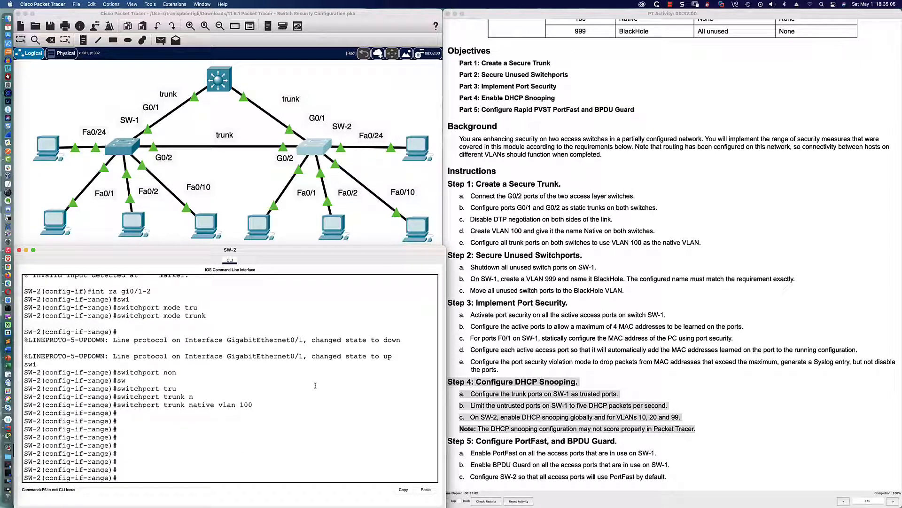
Step: Enable DHCP snooping on SW-2 globally and for VLANs 10, 20 and 99
{"action": "type", "text": "exit"}
{"action": "key", "text": "Return"}
{"action": "key", "text": "Return"}
{"action": "key", "text": "Return"}
{"action": "type", "text": "ip dh"}
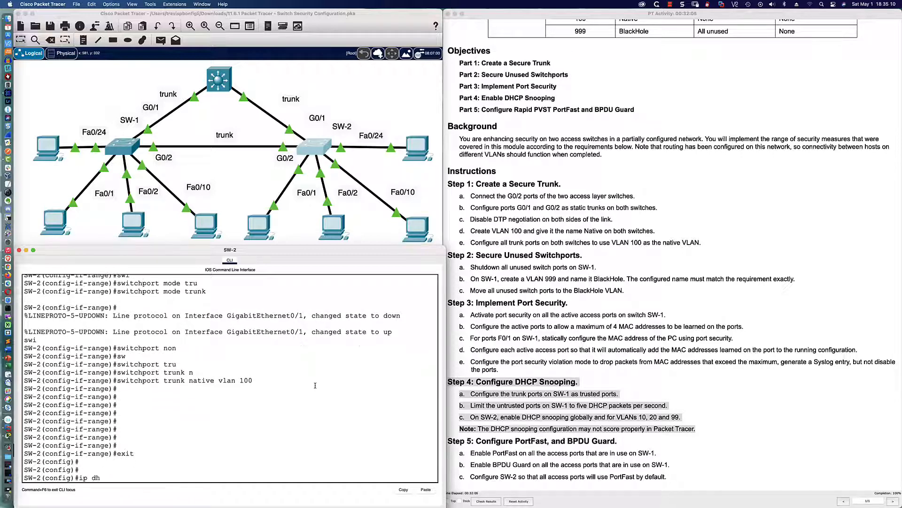
{"action": "key", "text": "Tab"}
{"action": "type", "text": "snoo"}
{"action": "key", "text": "Tab"}
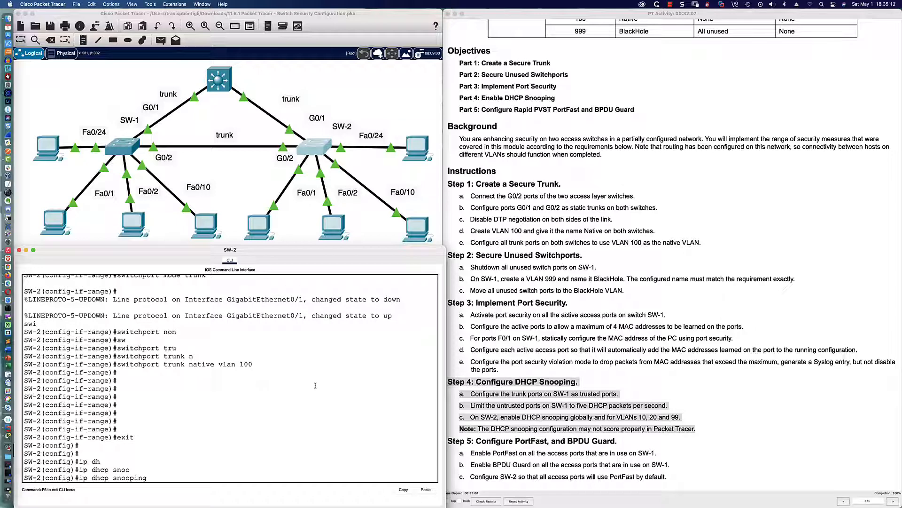
{"action": "key", "text": "Return"}
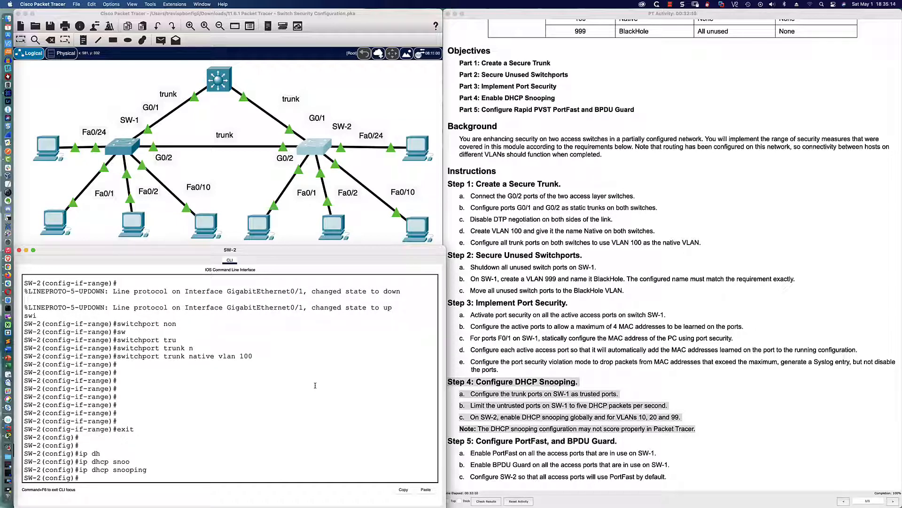
{"action": "type", "text": "ip dh"}
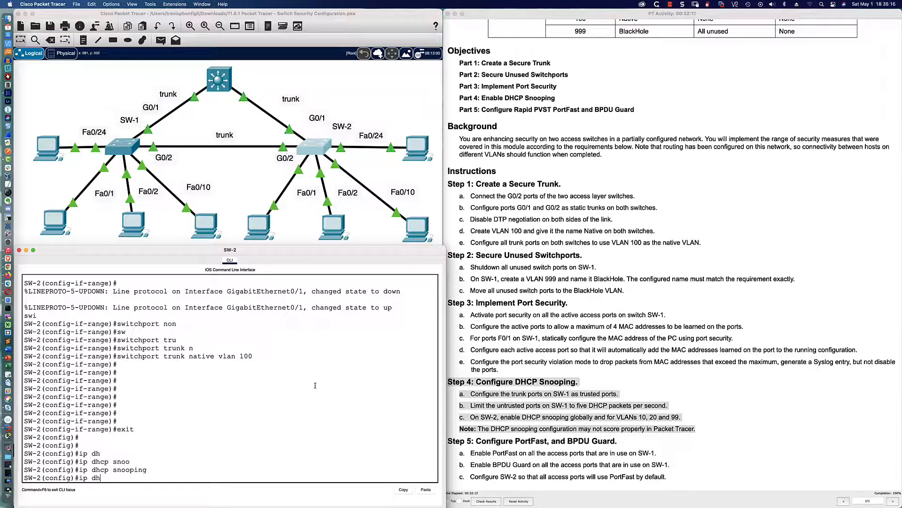
{"action": "type", "text": "cp"}
{"action": "type", "text": " sno"}
{"action": "key", "text": "Tab"}
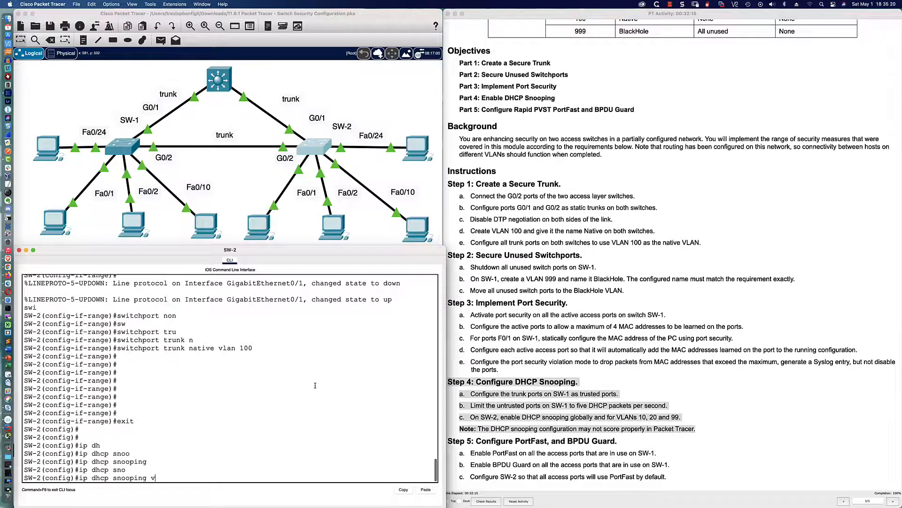
{"action": "type", "text": "vlan 10,20,99"}
{"action": "key", "text": "Return"}
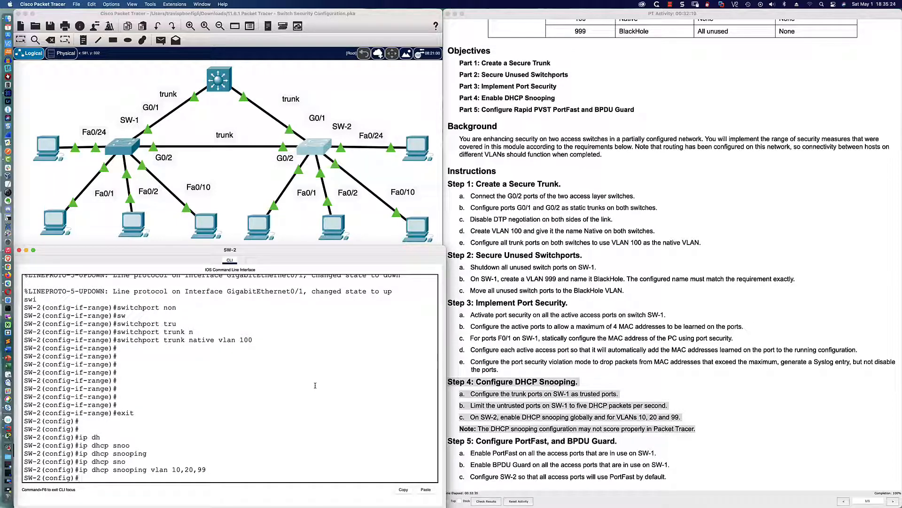
Step: Trust DHCP snooping on SW-2's Gi0/1-2 uplinks
{"action": "type", "text": "int ra gi0/1-2"}
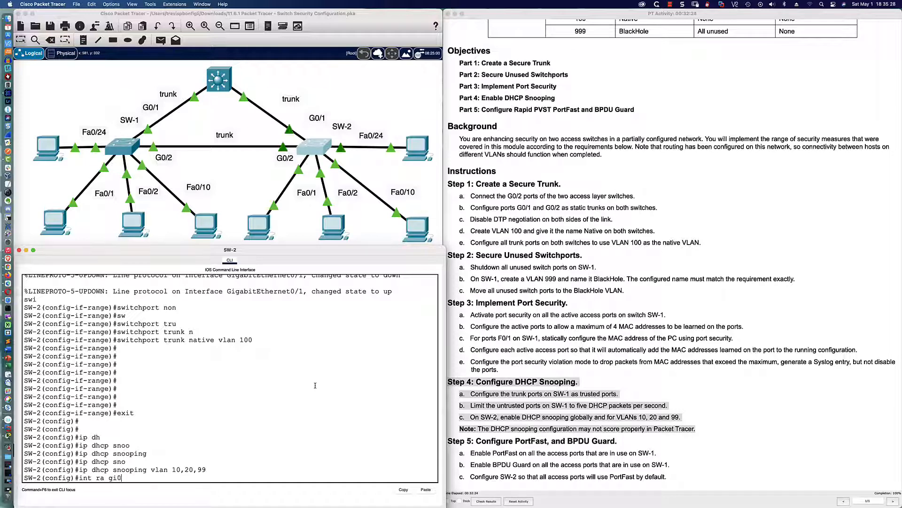
{"action": "key", "text": "Return"}
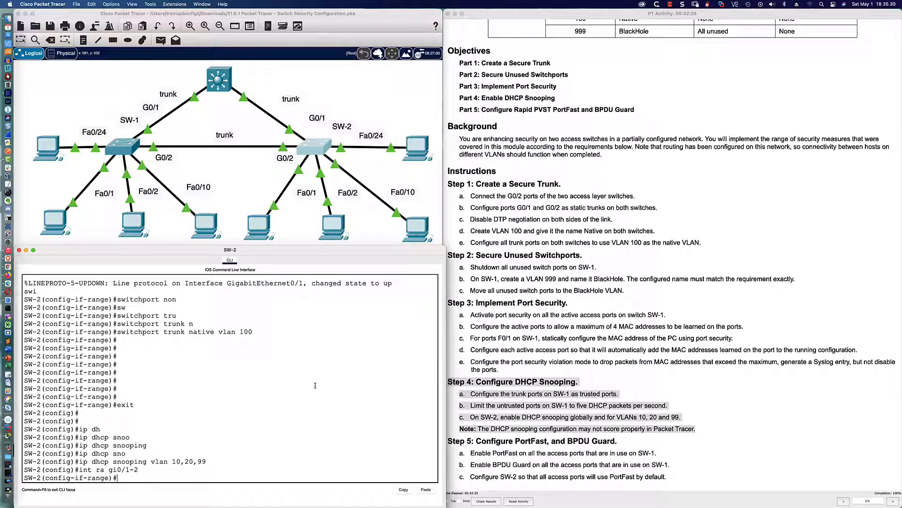
{"action": "type", "text": "ip dhcp"}
{"action": "key", "text": "Tab"}
{"action": "type", "text": "sn"}
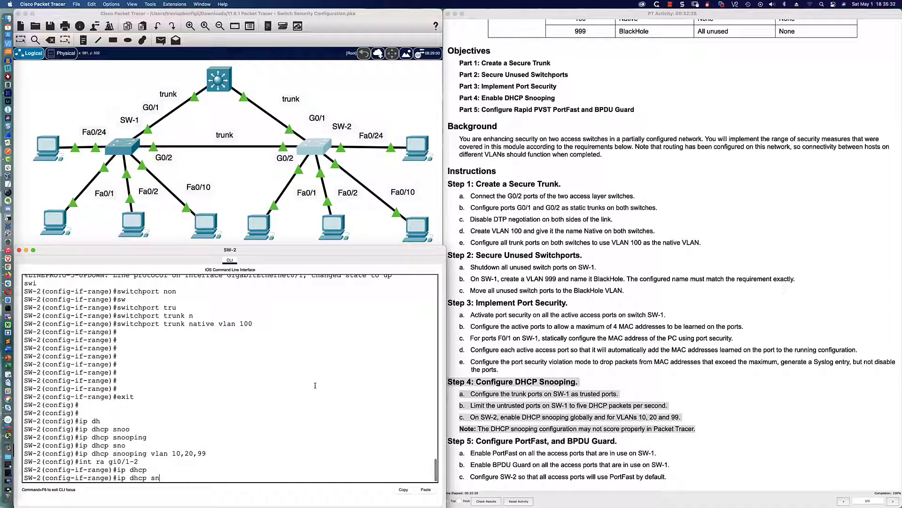
{"action": "key", "text": "Tab"}
{"action": "type", "text": "tru"}
{"action": "key", "text": "Tab"}
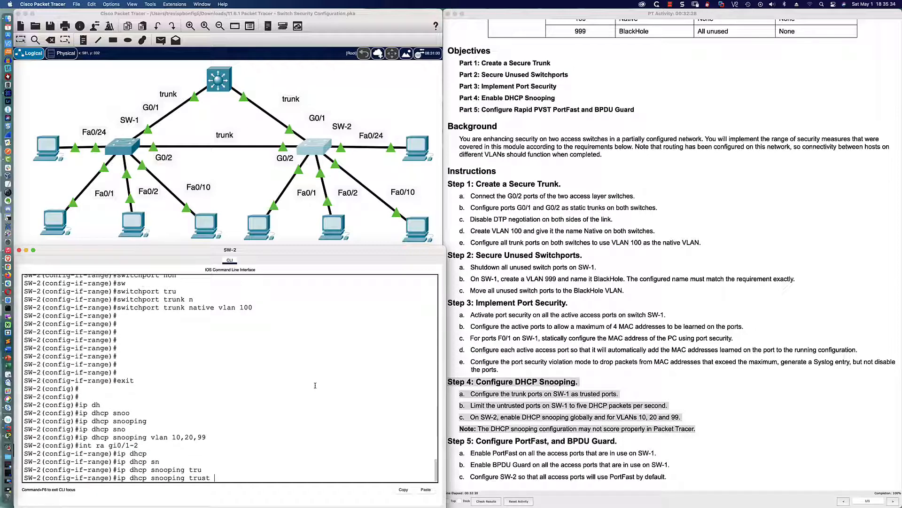
{"action": "key", "text": "Return"}
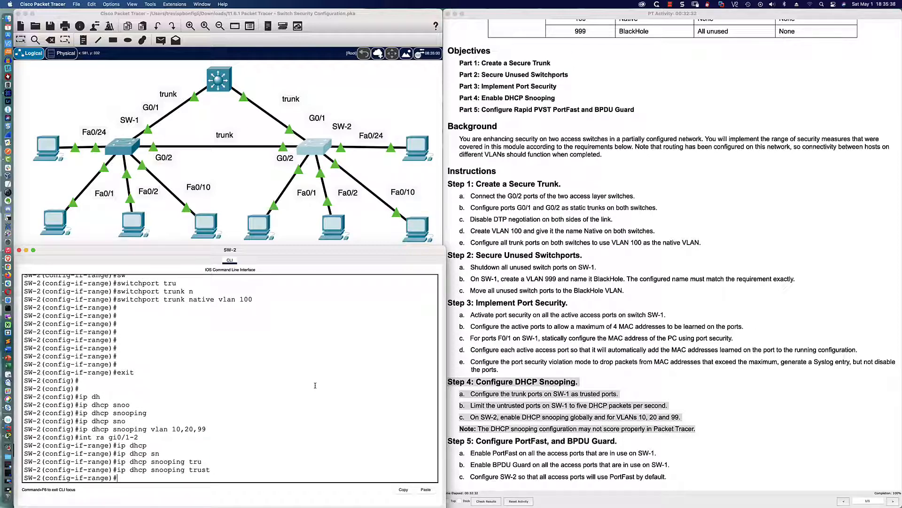
Step: Rate-limit DHCP to 5 pps on Fa0/1-2, Fa0/10, Fa0/24, then end configuration
{"action": "type", "text": "int ra fa0/1-2,fa0/10,fa0/24"}
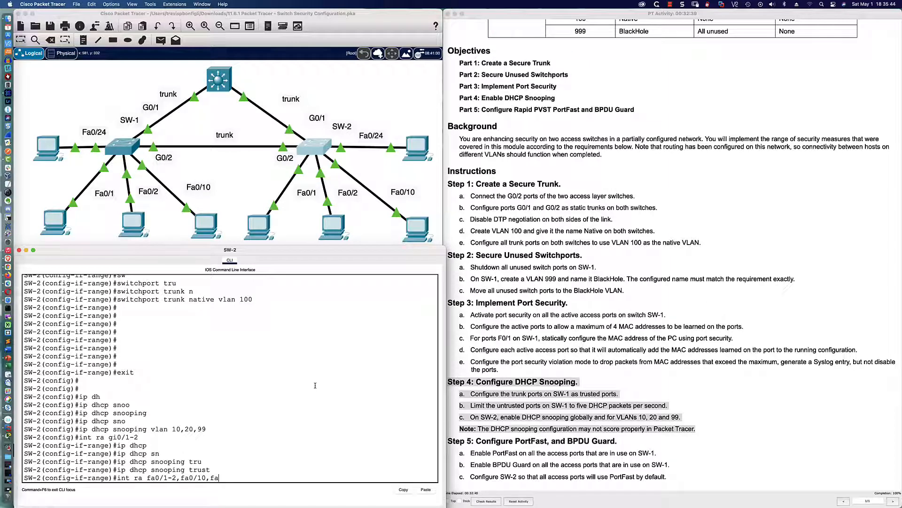
{"action": "key", "text": "Return"}
{"action": "type", "text": "ip dhcp"}
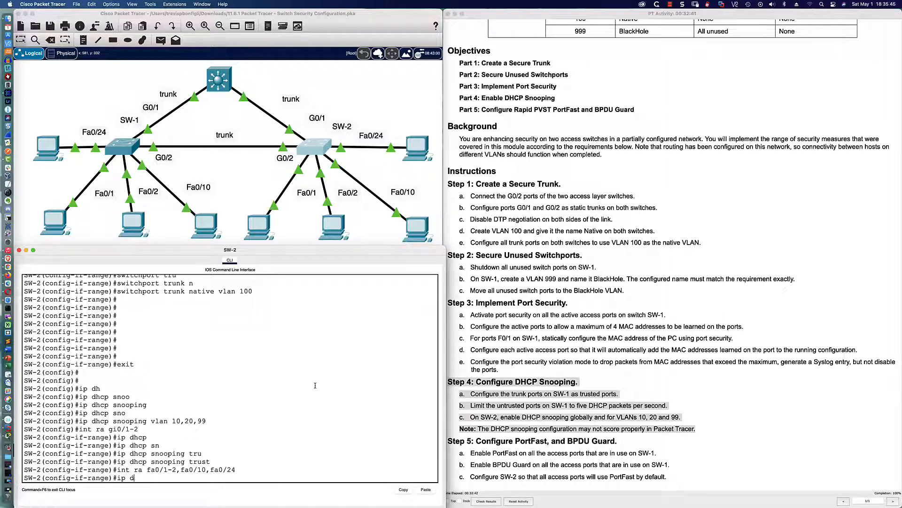
{"action": "key", "text": "Tab"}
{"action": "type", "text": "sn"}
{"action": "key", "text": "Tab"}
{"action": "type", "text": "lim"}
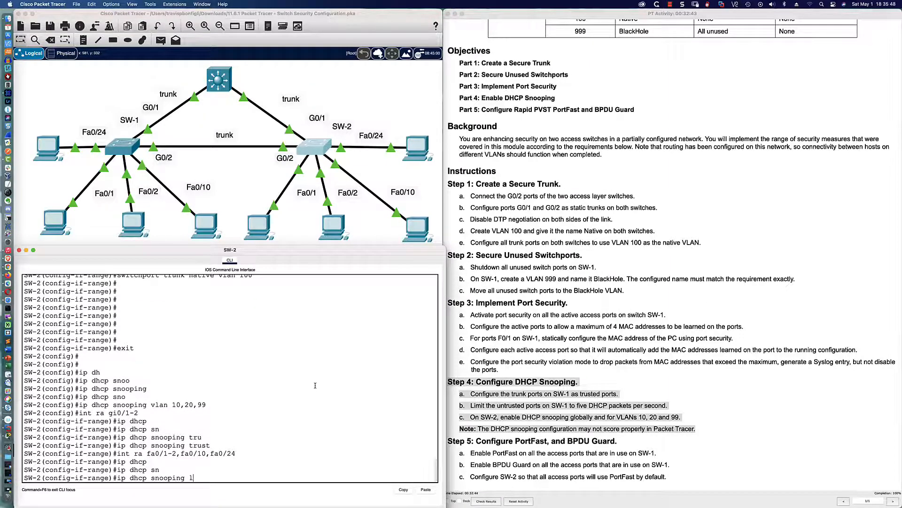
{"action": "key", "text": "Tab"}
{"action": "type", "text": "ra"}
{"action": "key", "text": "Tab"}
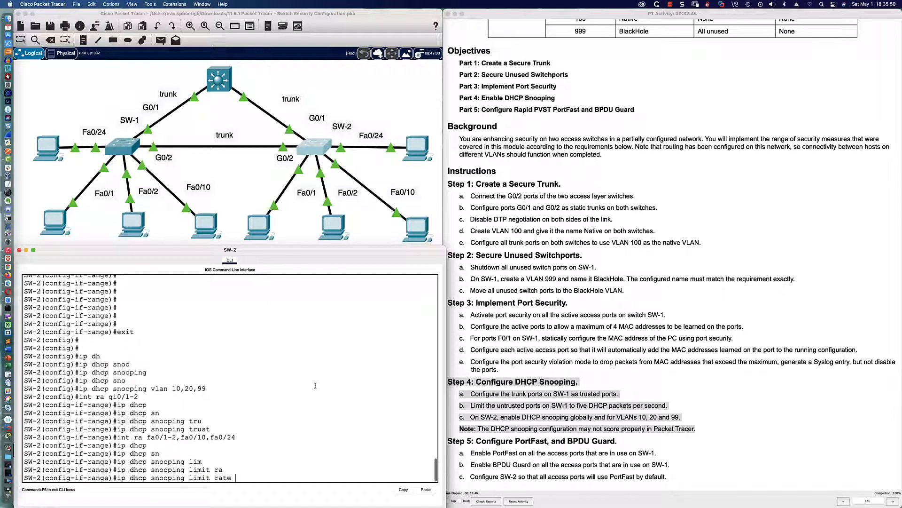
{"action": "type", "text": "5"}
{"action": "key", "text": "Return"}
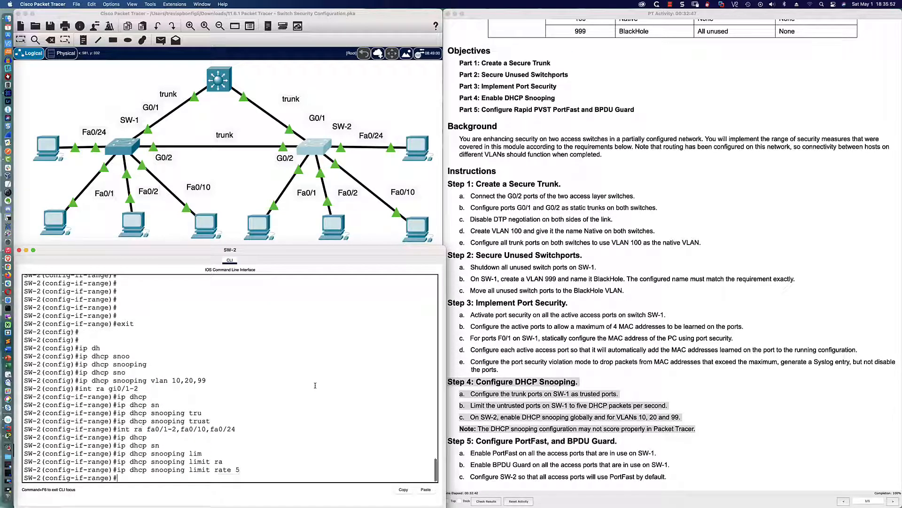
{"action": "type", "text": "end"}
{"action": "key", "text": "Return"}
{"action": "key", "text": "Return"}
{"action": "key", "text": "Return"}
{"action": "key", "text": "Return"}
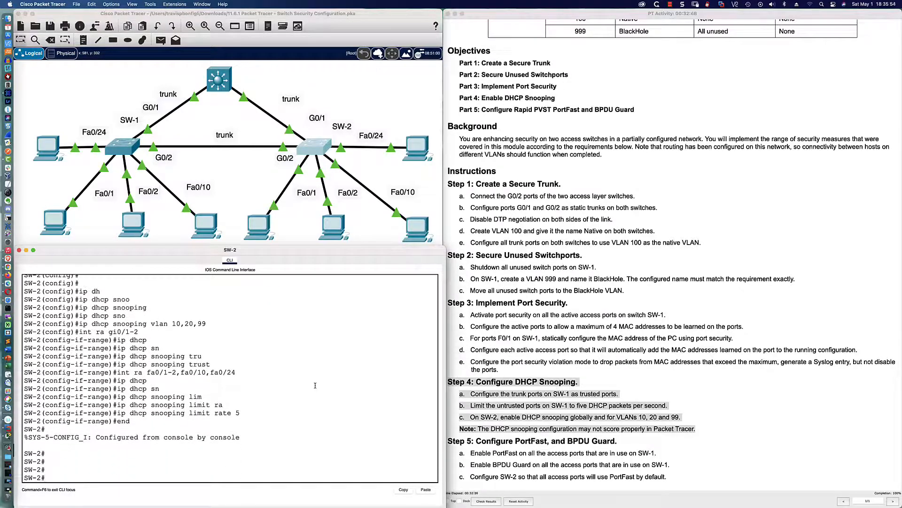
Step: Run show ip dhcp snooping on SW-2 and page through the trusted-port and rate-limit table
{"action": "type", "text": "sh ip dhcp sn"}
{"action": "key", "text": "Tab"}
{"action": "key", "text": "Return"}
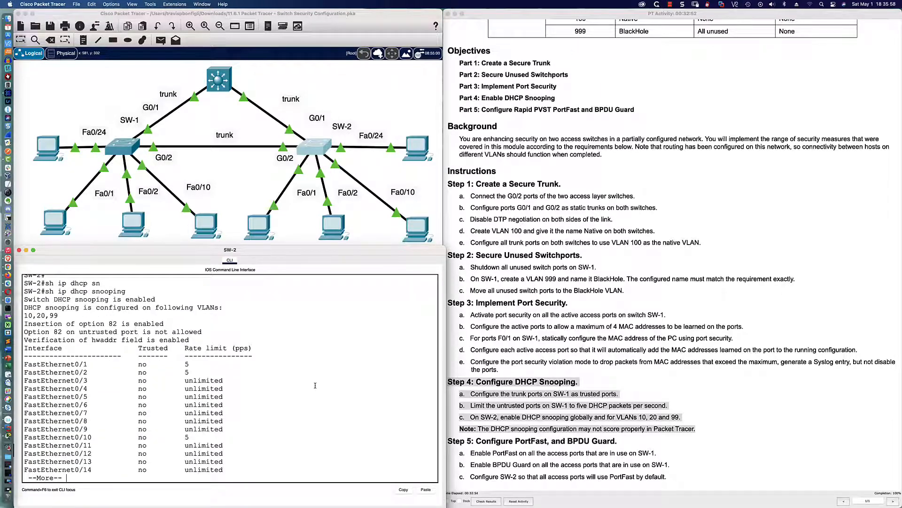
{"action": "key", "text": "Return"}
{"action": "key", "text": "Return"}
{"action": "key", "text": "Return"}
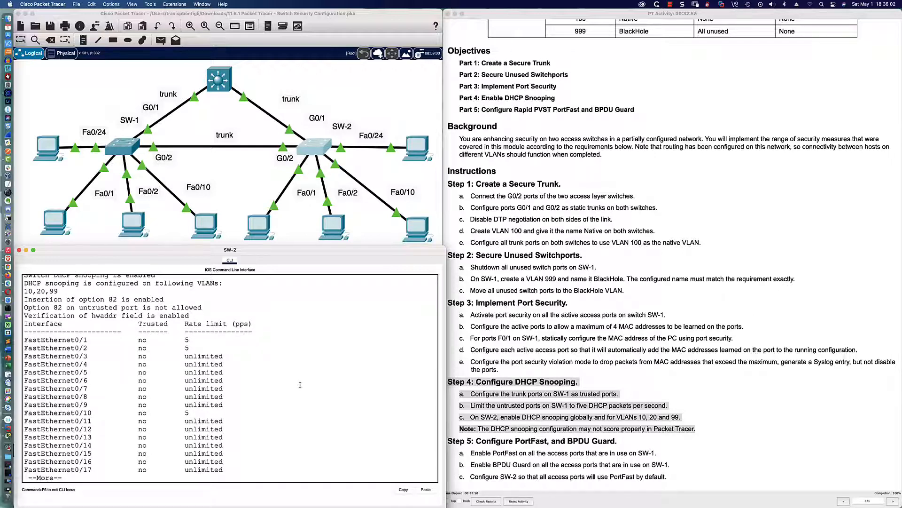
{"action": "key", "text": "Return"}
{"action": "key", "text": "Return"}
{"action": "key", "text": "Return"}
{"action": "key", "text": "Return"}
{"action": "key", "text": "Return"}
{"action": "key", "text": "Return"}
{"action": "key", "text": "Return"}
{"action": "key", "text": "Return"}
{"action": "key", "text": "Return"}
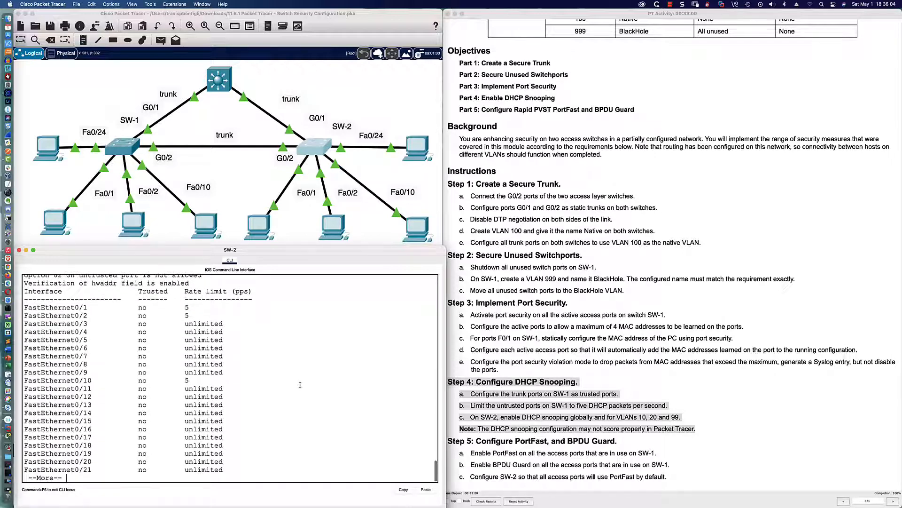
{"action": "key", "text": "Return"}
{"action": "key", "text": "Return"}
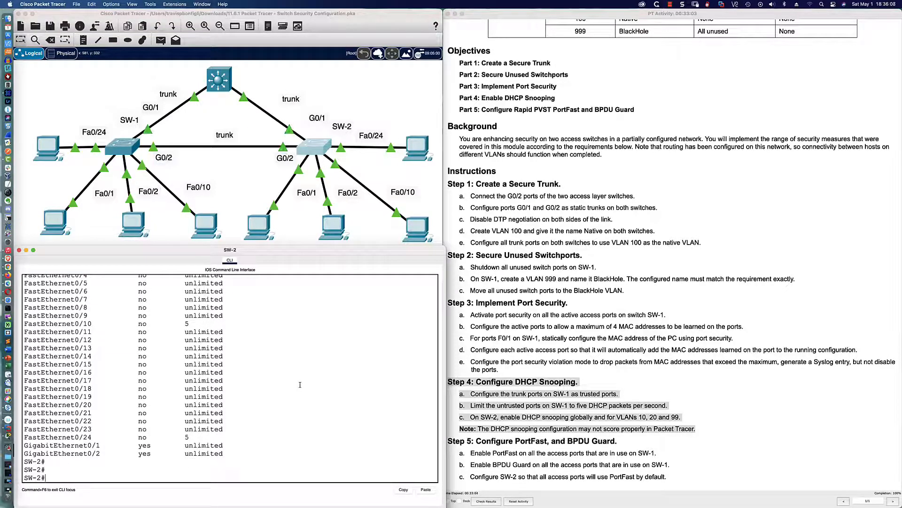
{"action": "left_click", "coordinate": [498, 394]}
{"action": "key", "text": "super+Tab"}
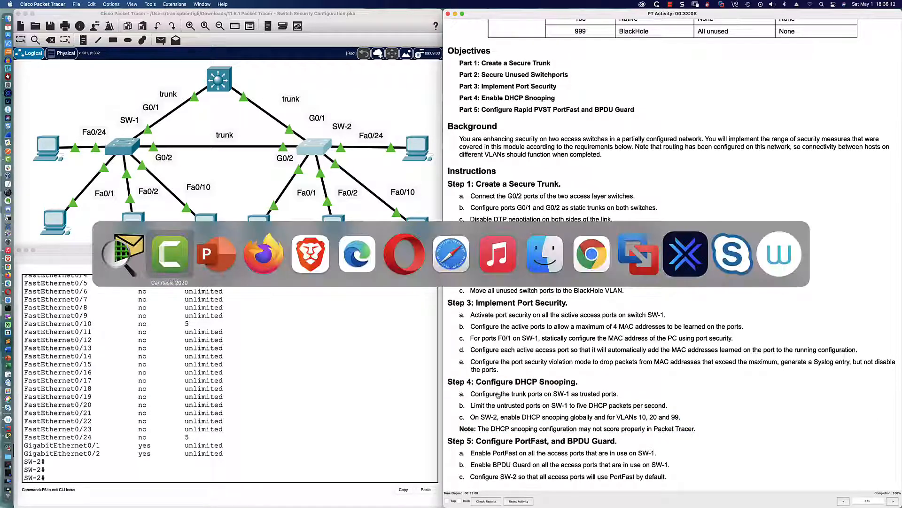